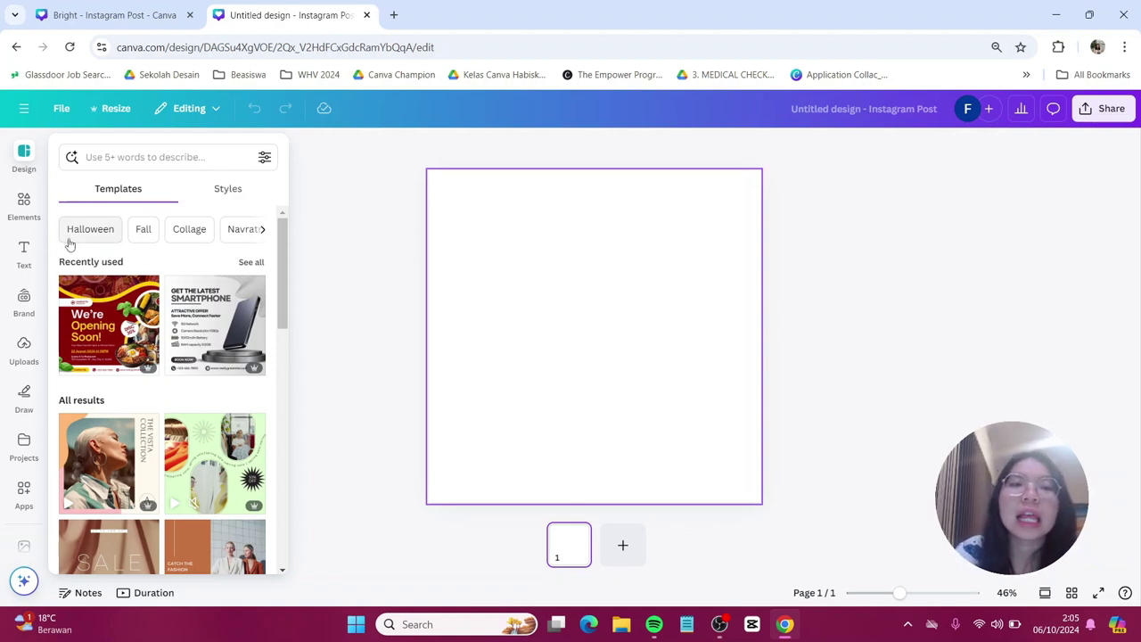
Add a heading text box to the blank page and replace its text with "Bright".
left_click(24, 253)
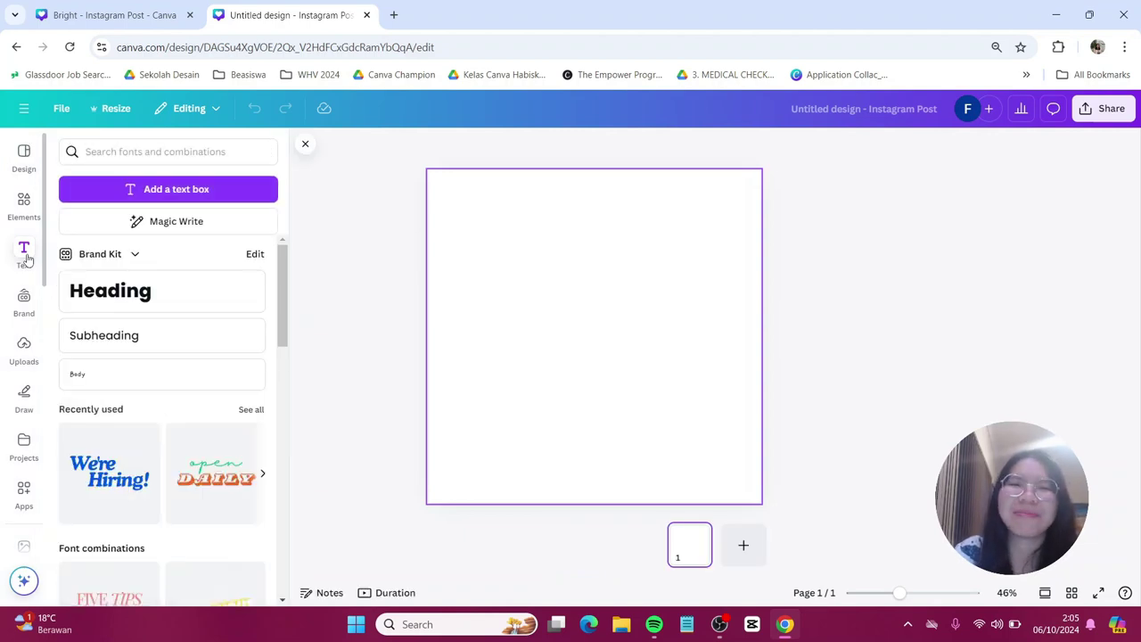
left_click(156, 301)
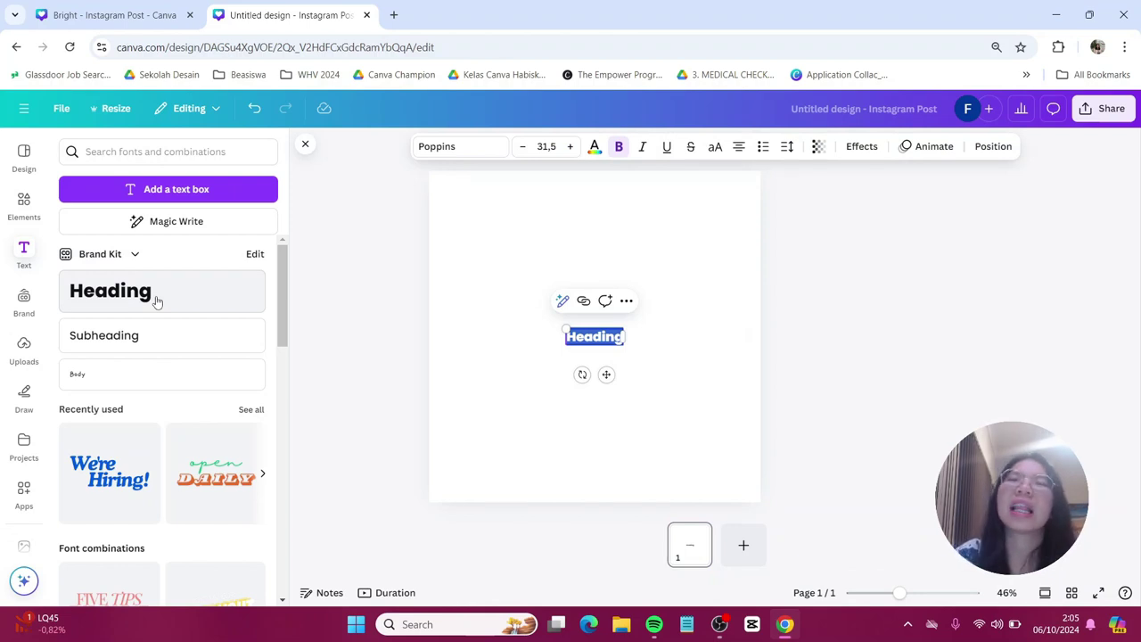
key("Caps_Lock")
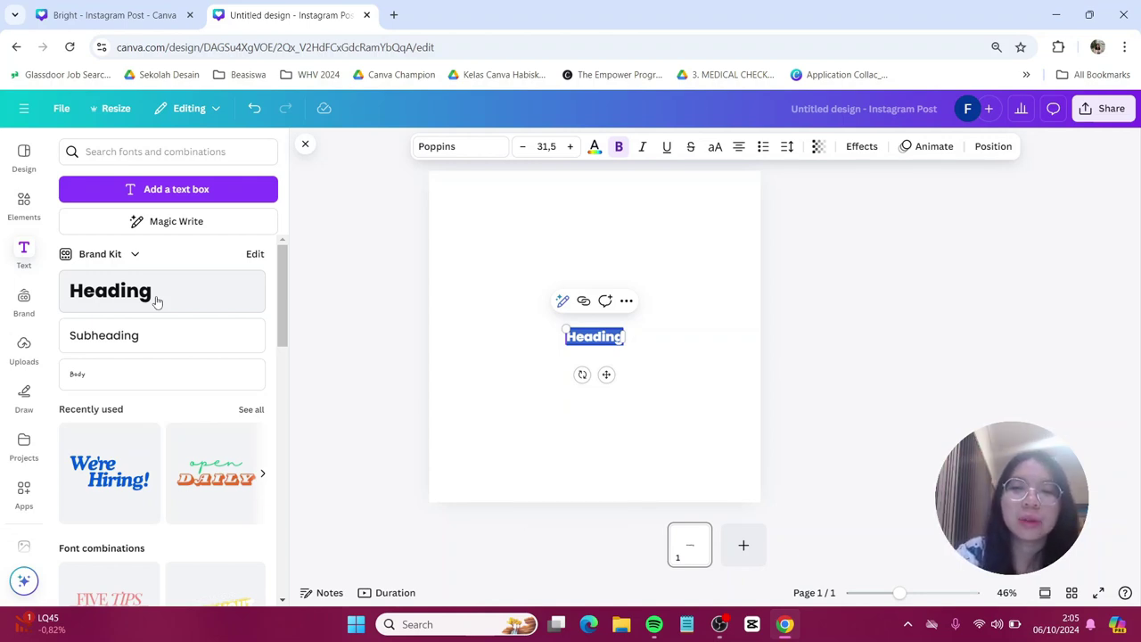
type("B")
key("Caps_Lock")
type("right")
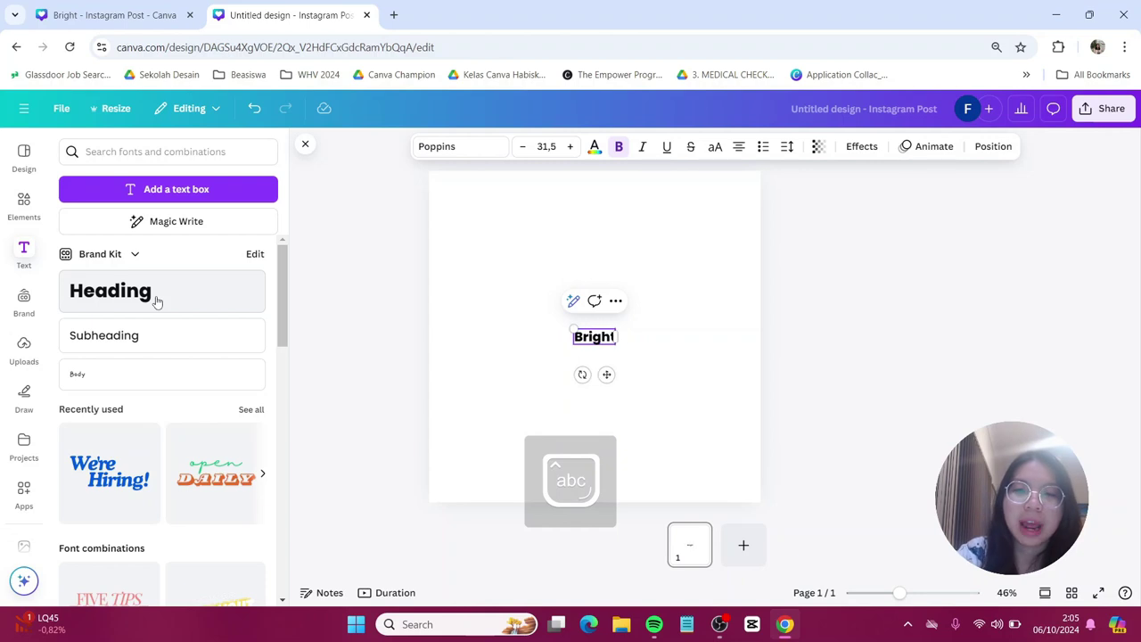
Change the font of the "Bright" heading to Sugo Display.
key("ctrl+a")
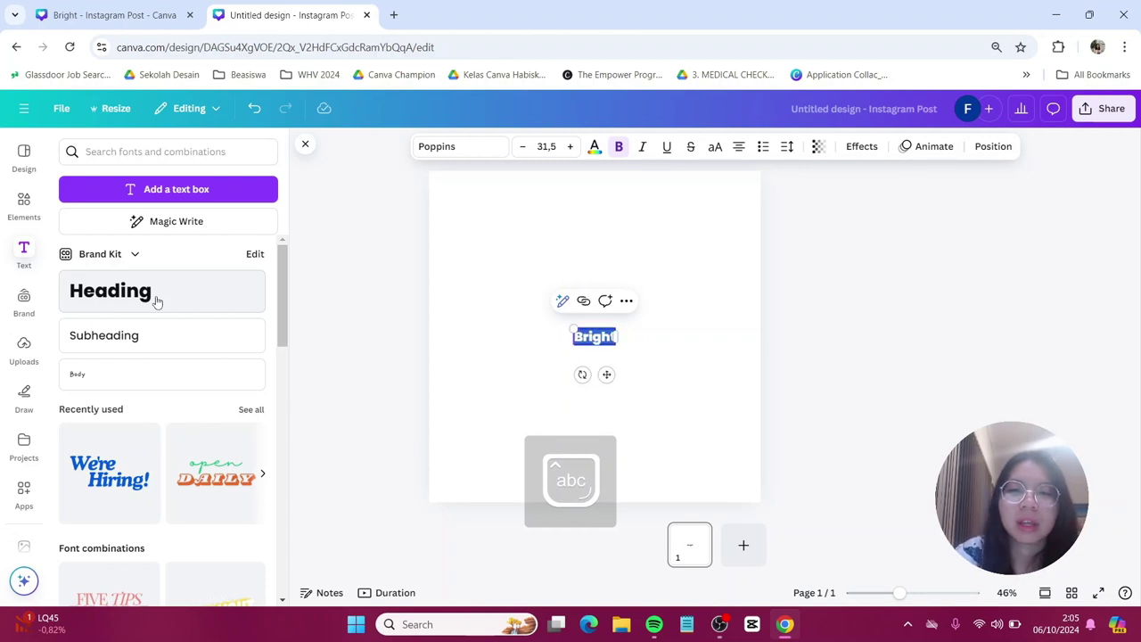
left_click(482, 150)
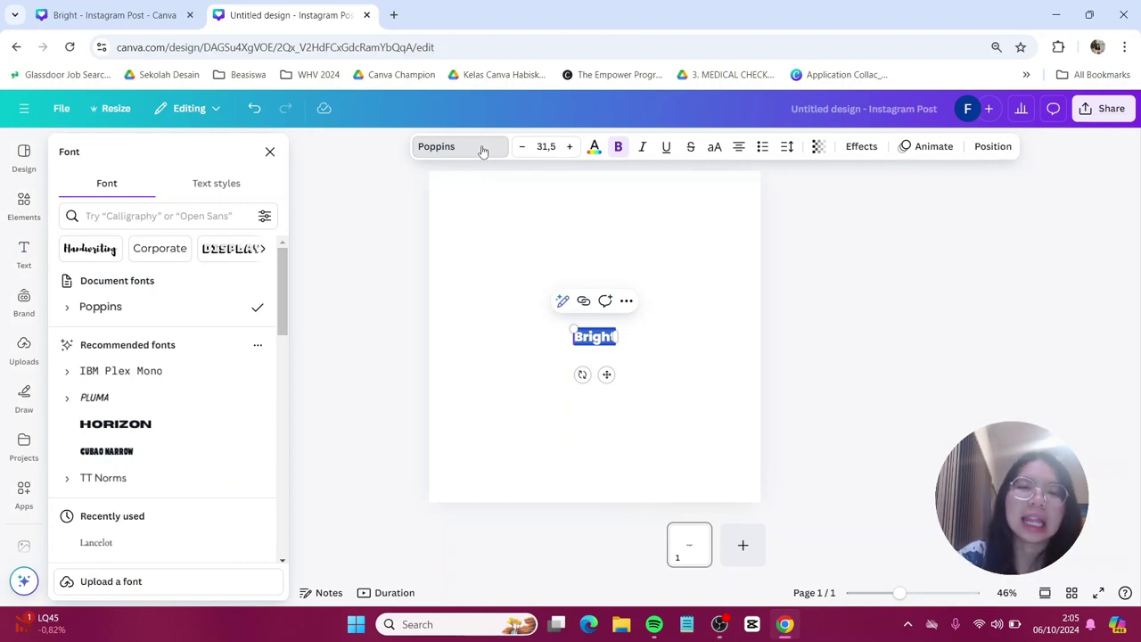
left_click(180, 217)
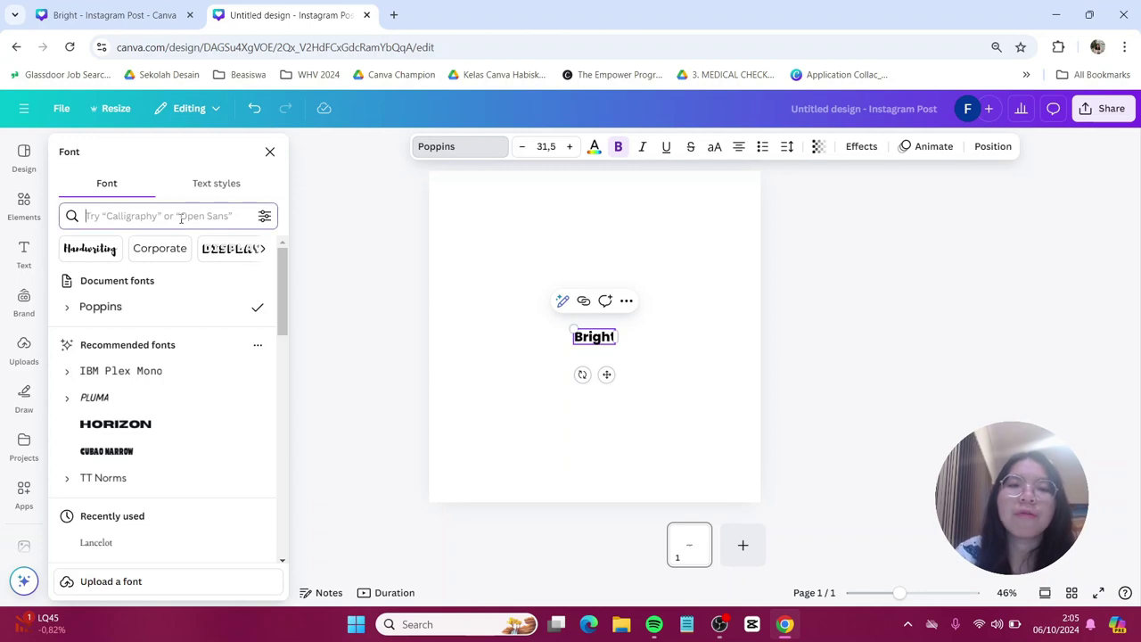
type("sug")
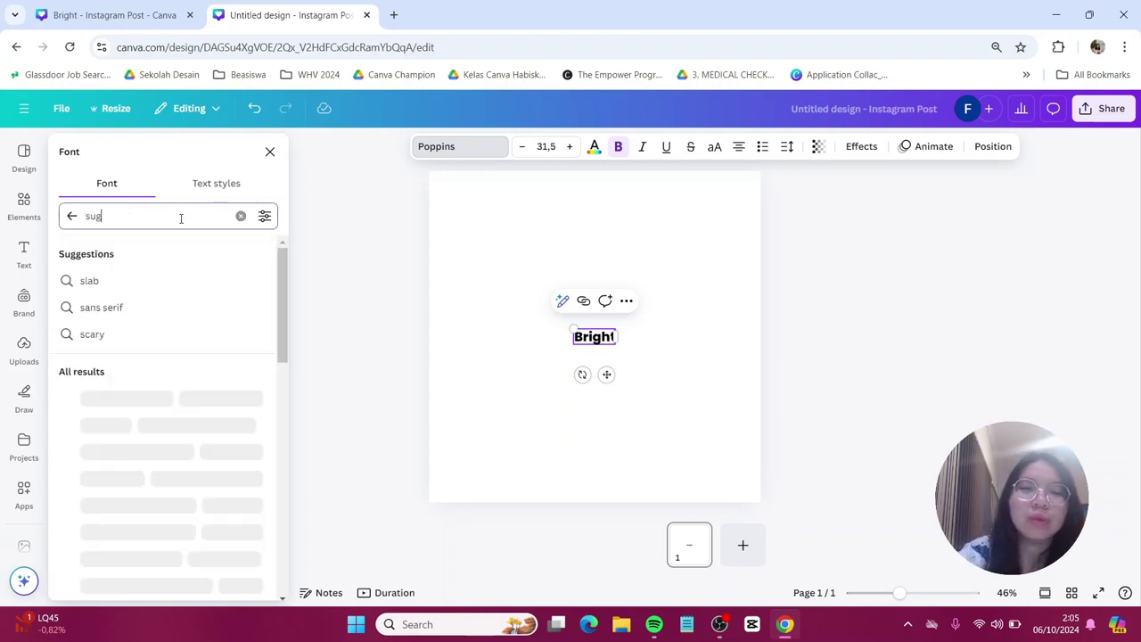
type("o display")
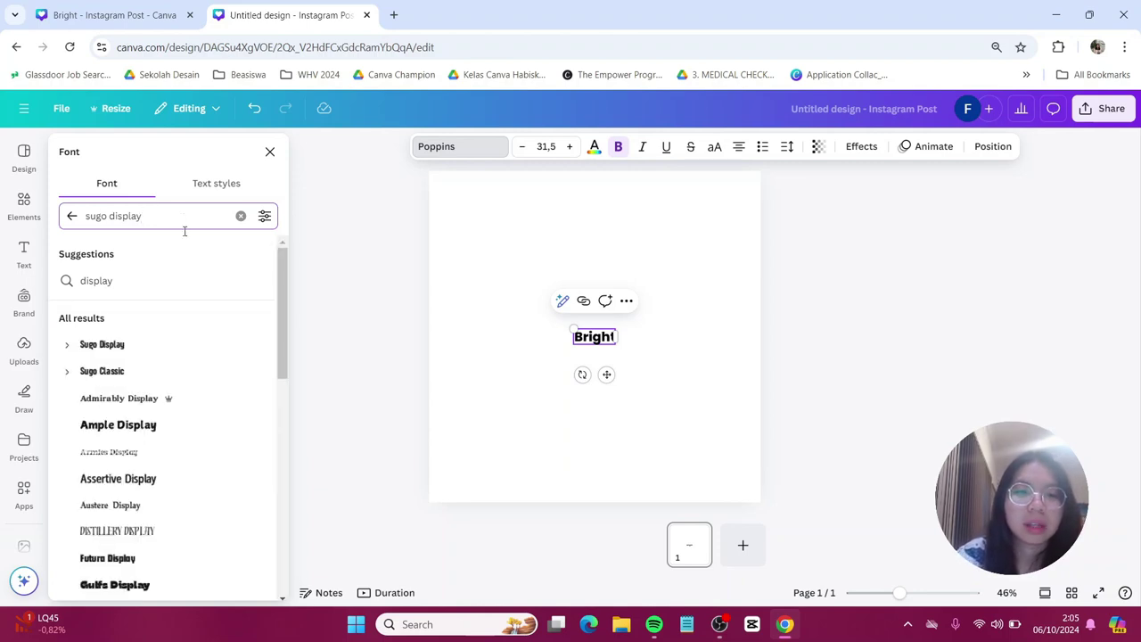
left_click(177, 352)
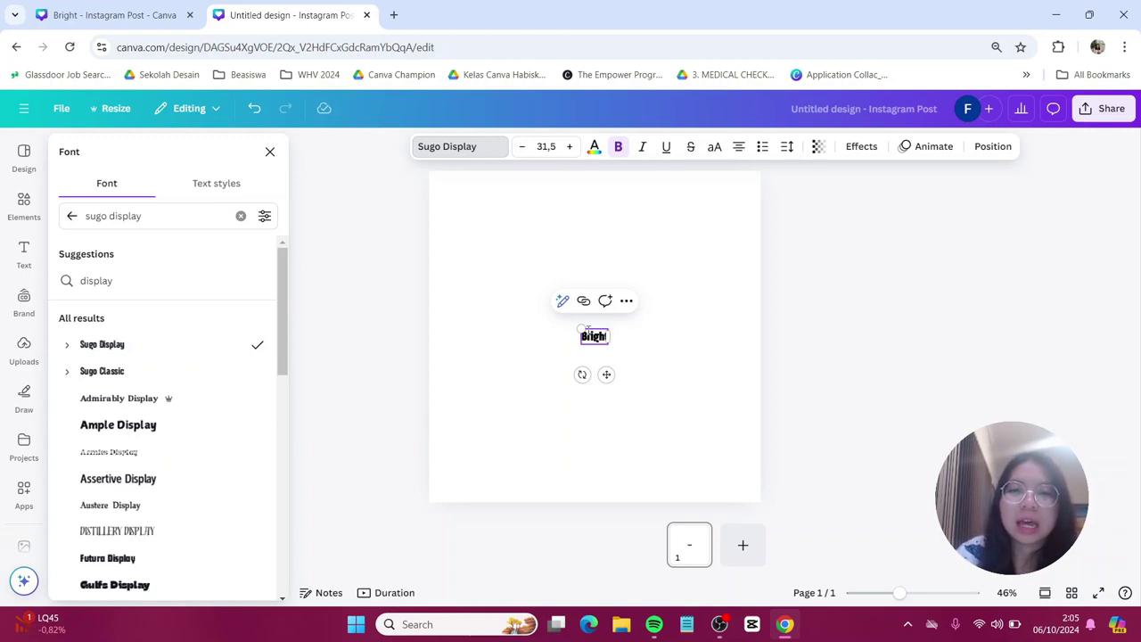
Enlarge the "Bright" heading to a font size of about 227 and make it italic.
left_click_drag(581, 328, 443, 240)
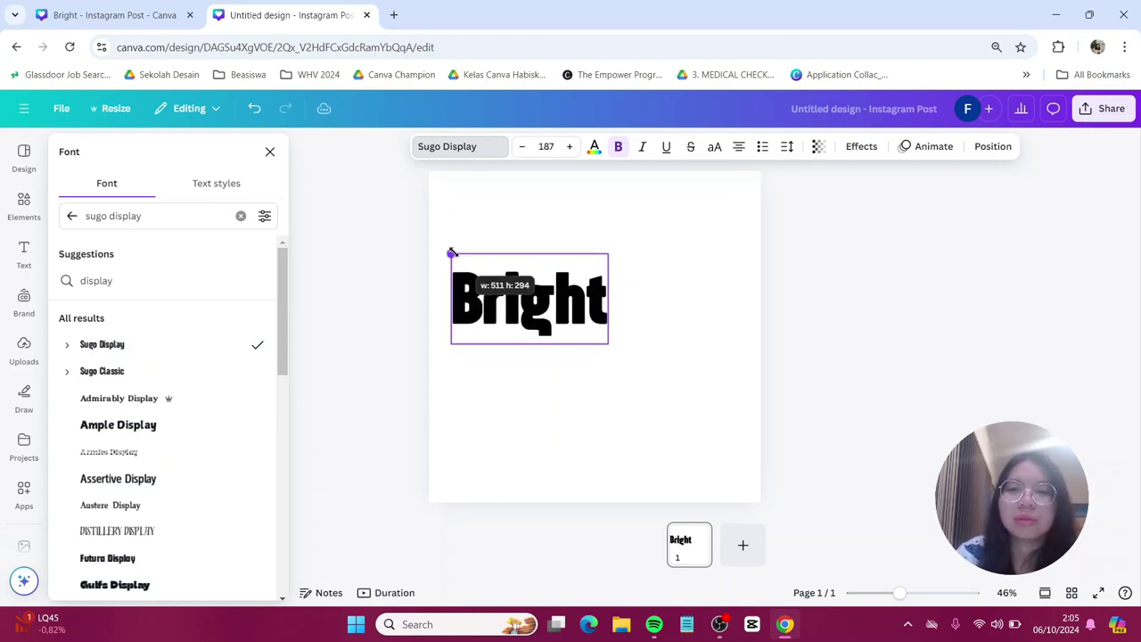
left_click(642, 149)
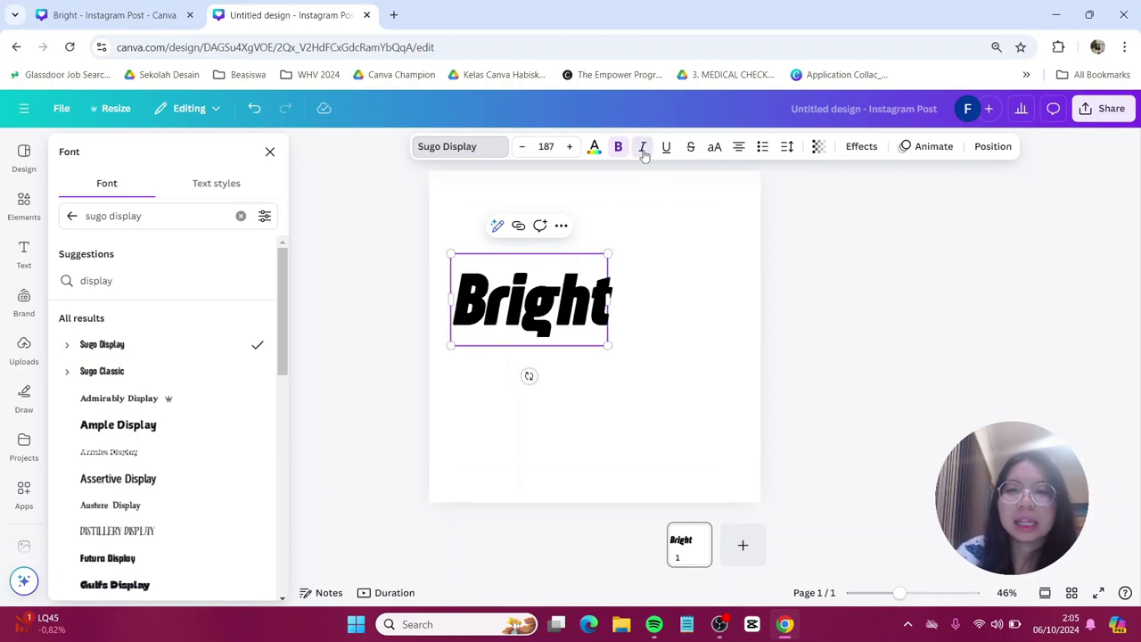
left_click_drag(614, 350, 644, 367)
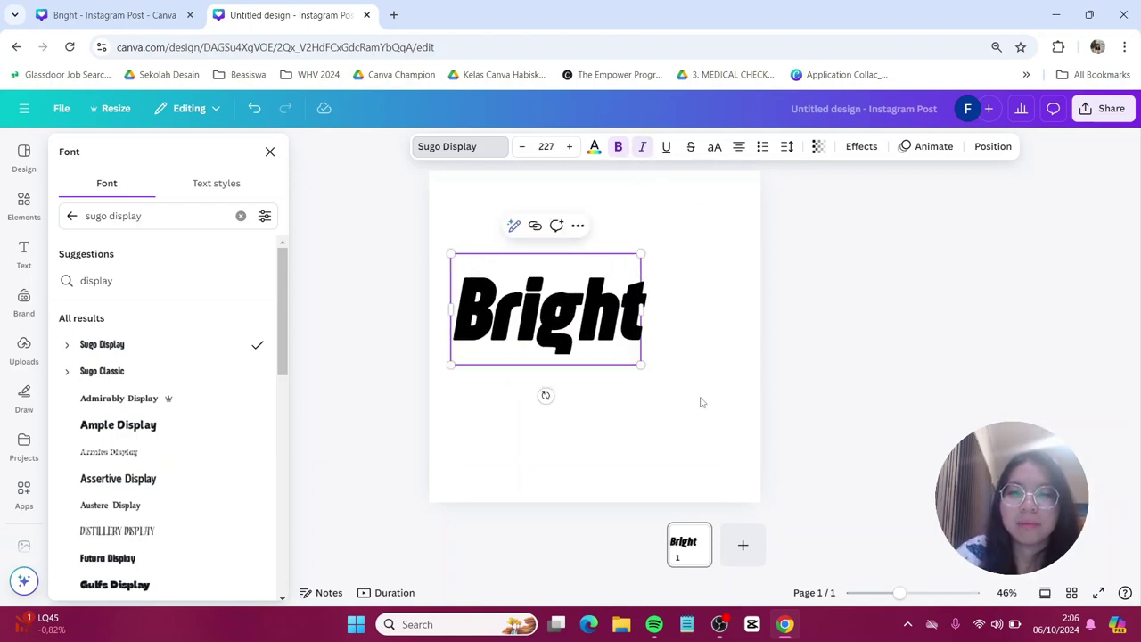
left_click(701, 401)
Duplicate the "Bright" heading, place the copy beneath it and change the copy's text to "Future".
left_click_drag(602, 325, 615, 400)
key("ctrl+d")
left_click_drag(489, 399, 678, 399)
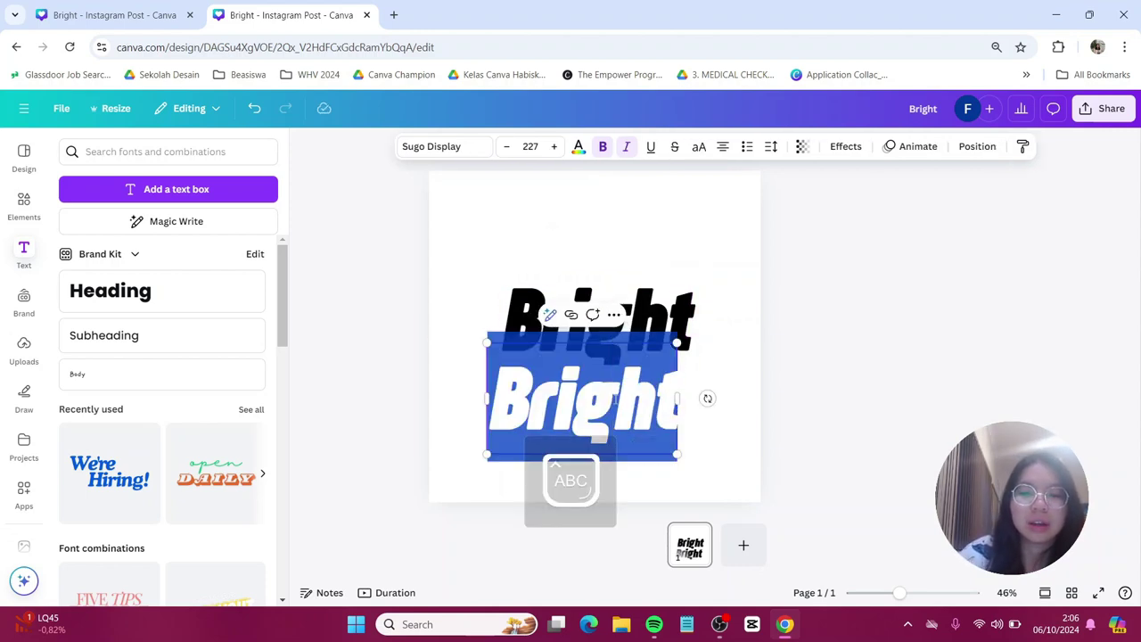
type("Future")
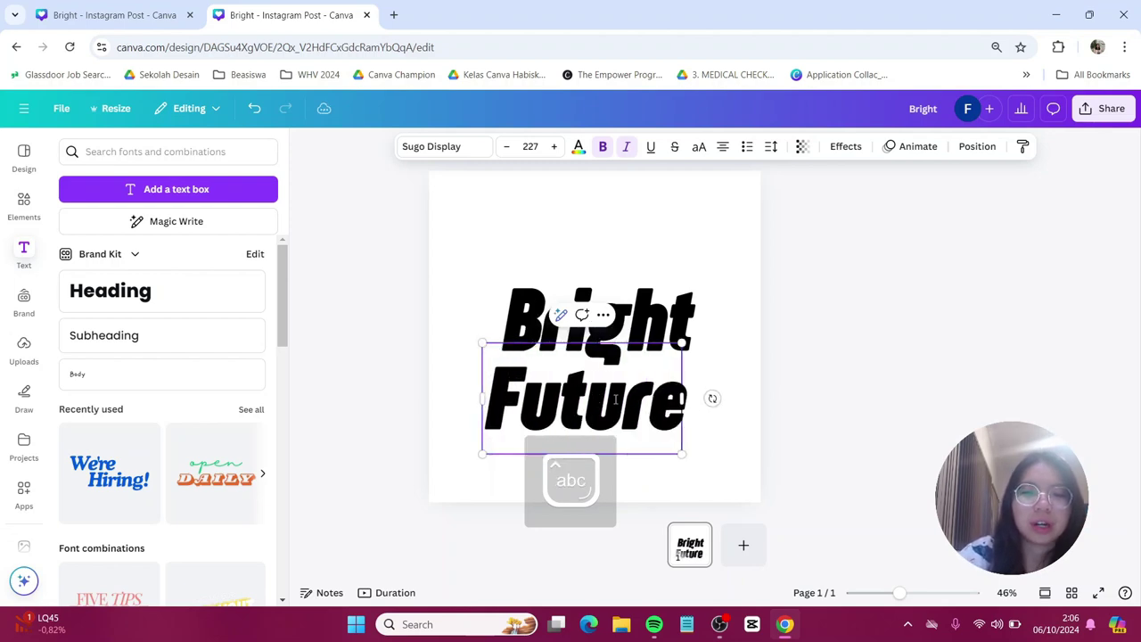
Tighten the gap between the two words by moving "Future" up, and shift "Bright" slightly up and to the right.
left_click(681, 453)
left_click_drag(618, 426, 618, 412)
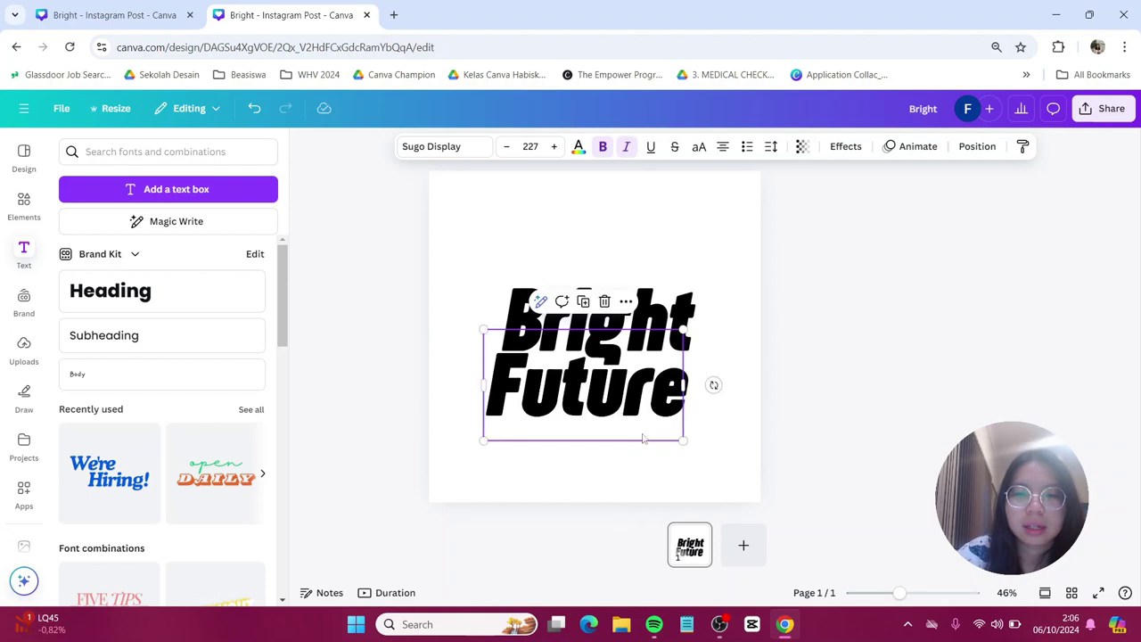
left_click(695, 461)
left_click_drag(652, 302, 658, 292)
left_click(780, 399)
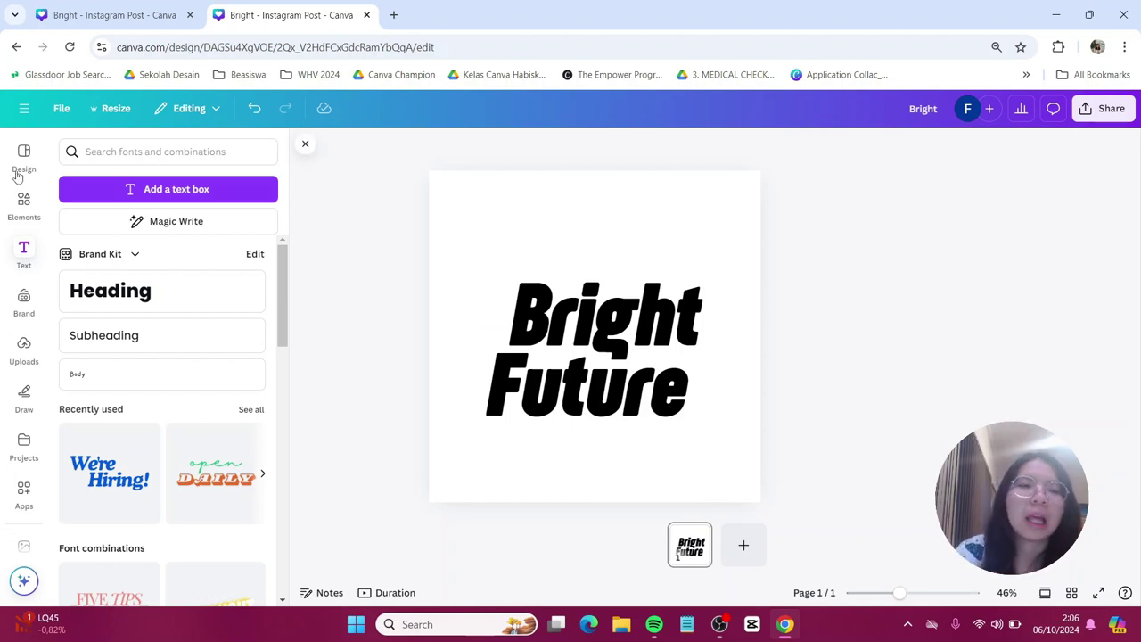
Search the elements library for "y2k streetwear" and limit the results to graphics.
left_click(23, 205)
left_click(173, 157)
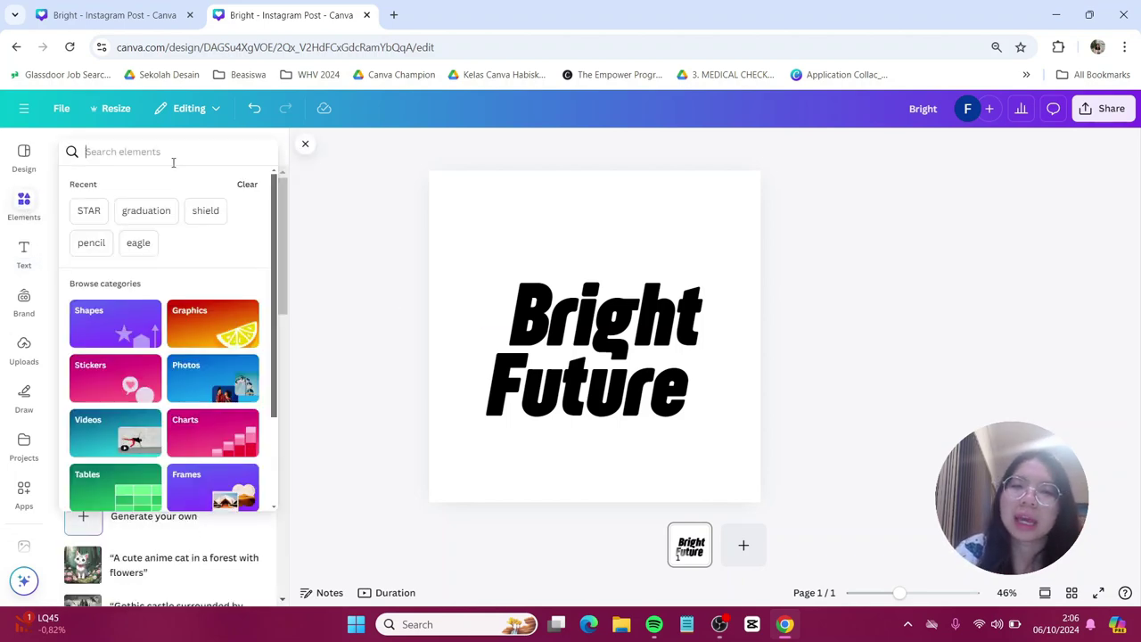
type("y2")
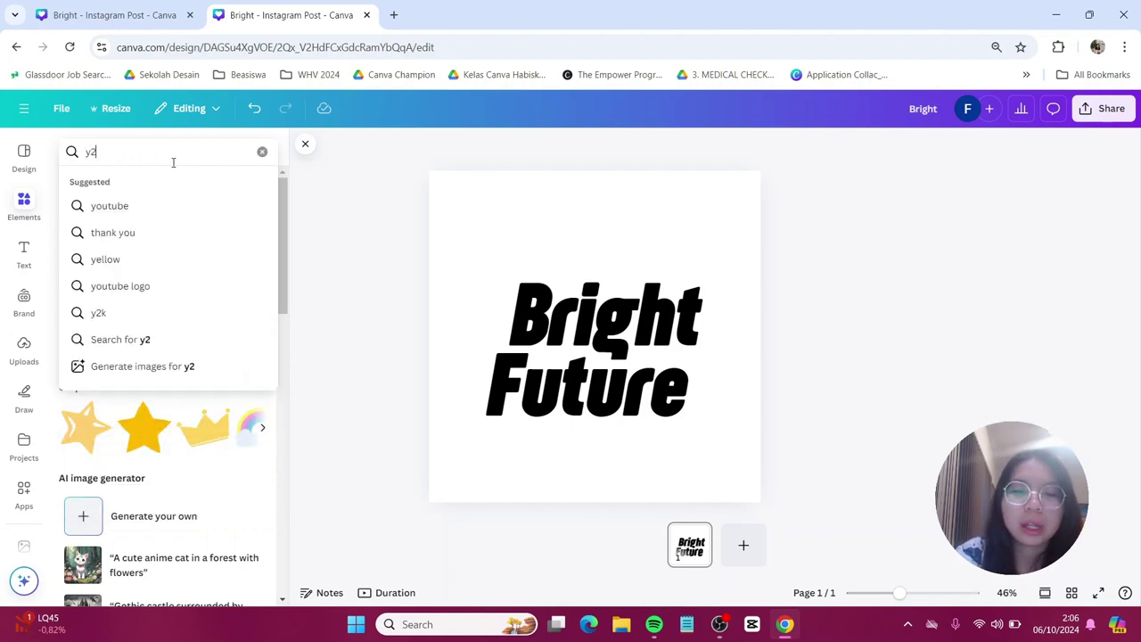
type("k street")
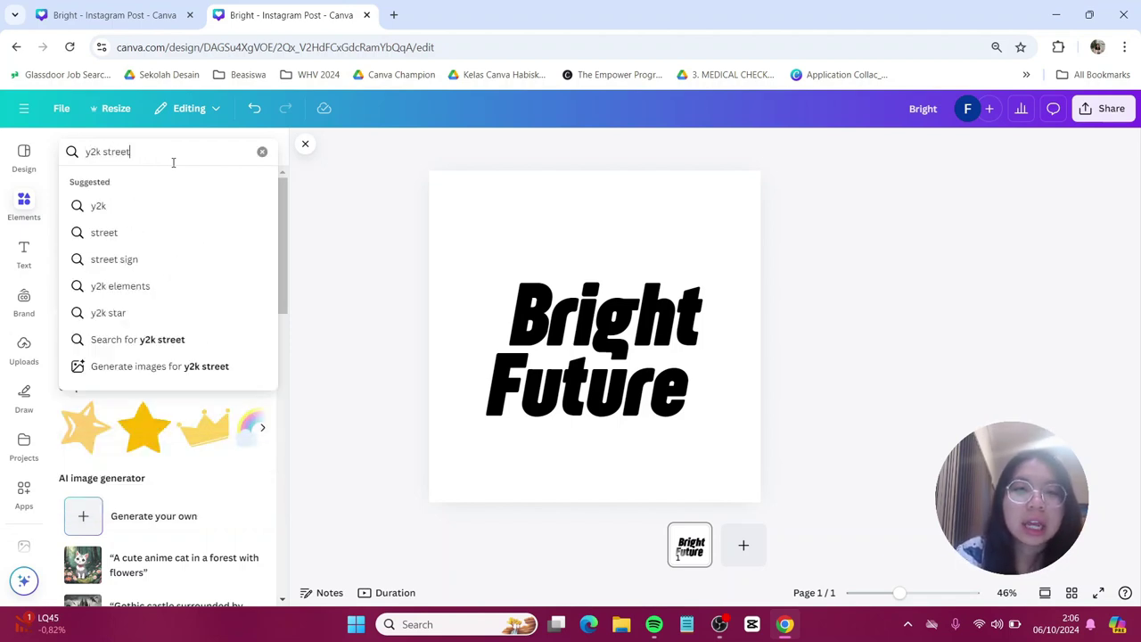
type("wear")
key("Return")
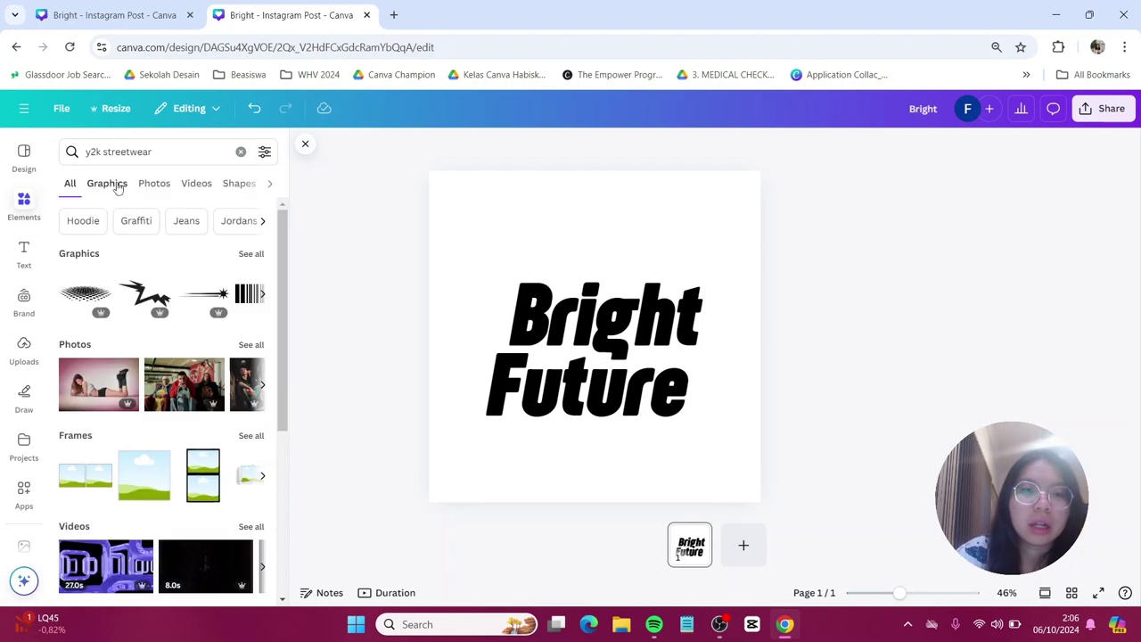
left_click(107, 183)
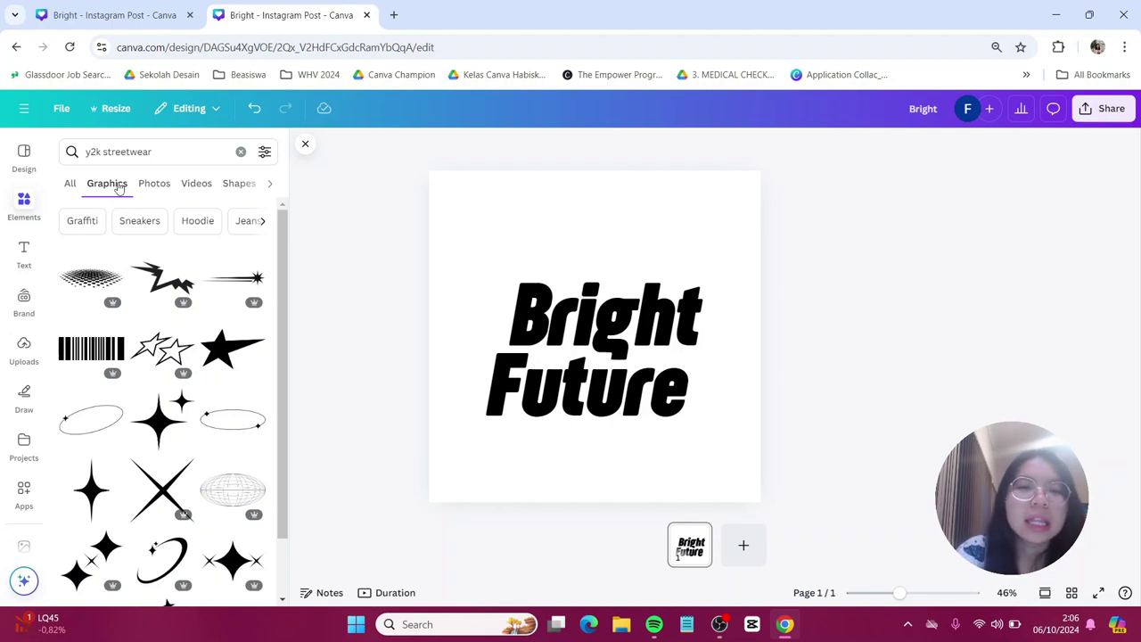
Add the black crescent swoosh graphic with a small star at its tip to the page.
scroll(166, 378, "down", 2)
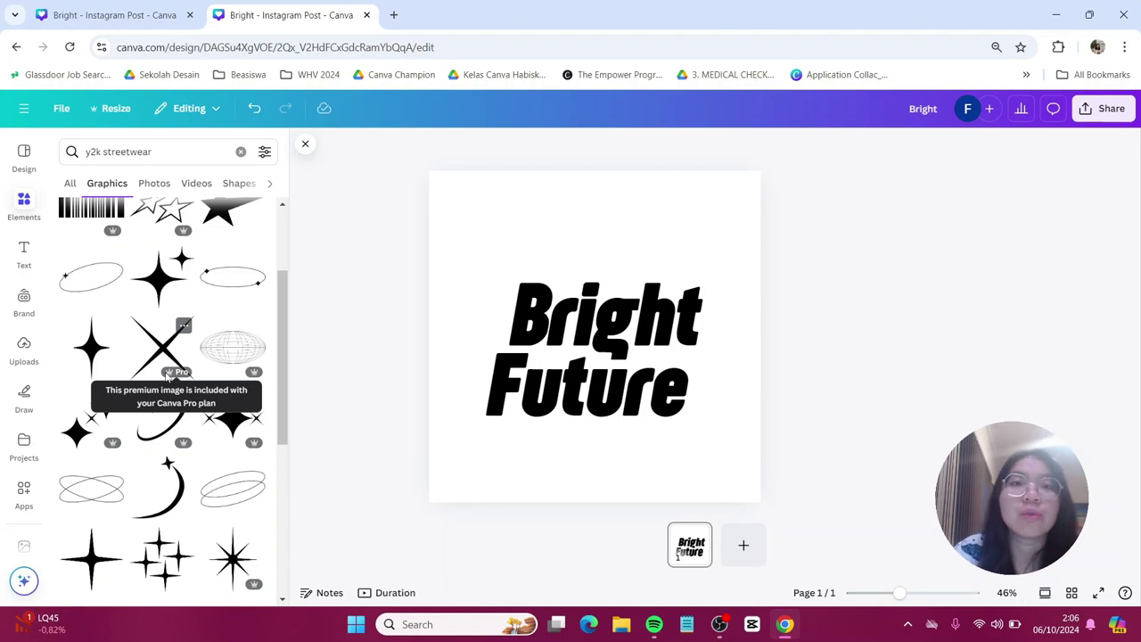
scroll(178, 410, "down", 1)
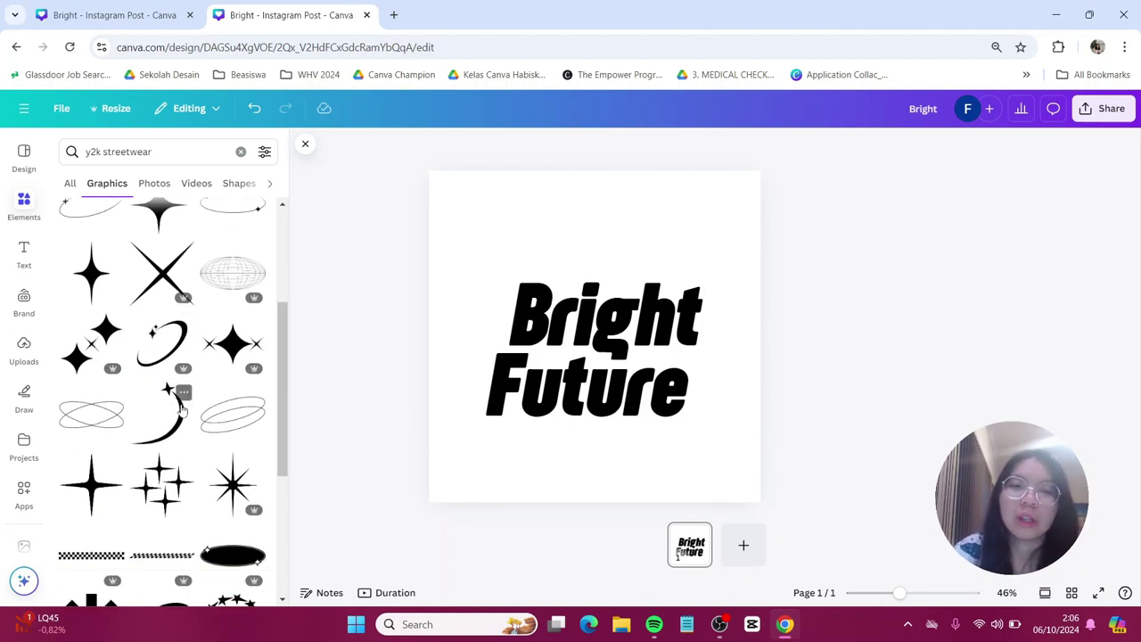
scroll(181, 406, "down", 1)
scroll(191, 387, "down", 1)
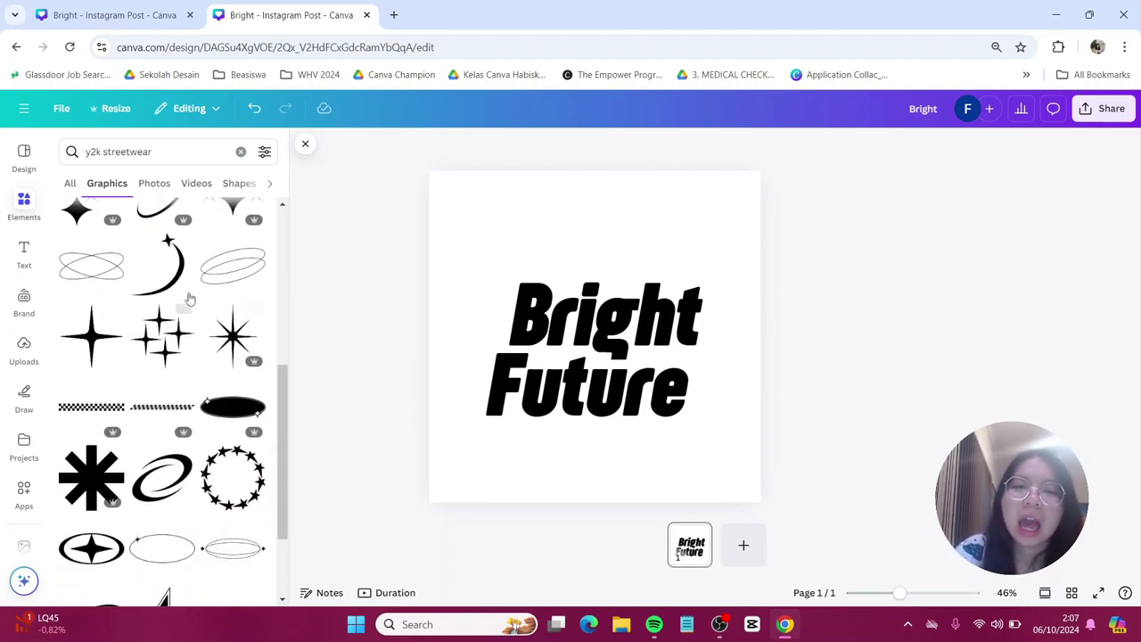
left_click(170, 272)
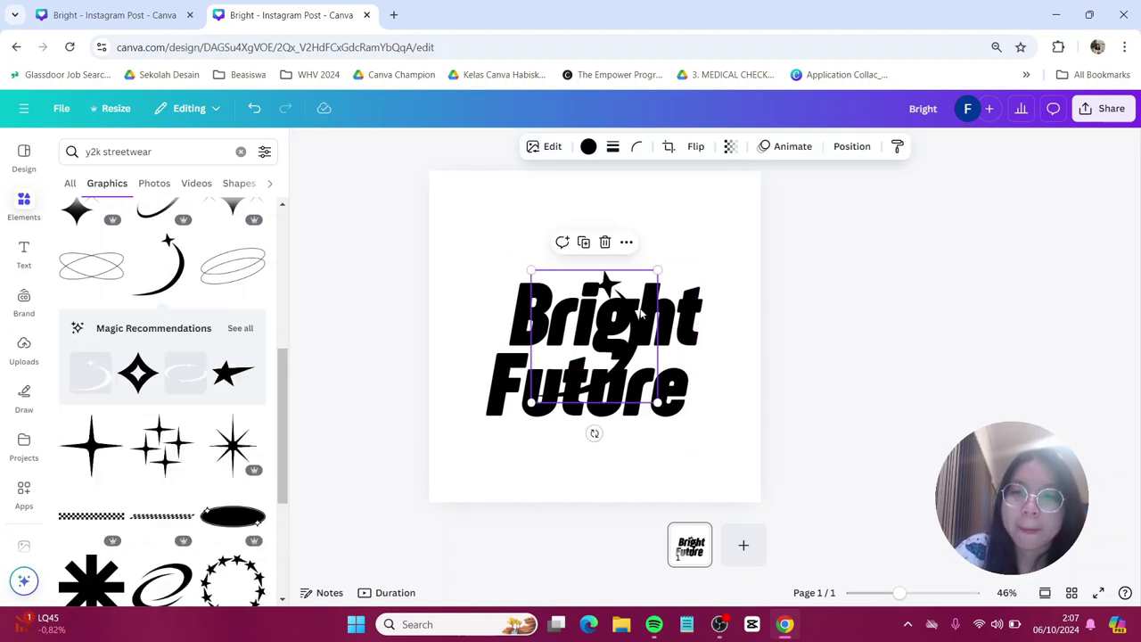
Shrink the crescent swoosh, tilt it slightly counterclockwise and place it against the right end of the "Bright Future" text.
left_click_drag(640, 312, 768, 322)
left_click_drag(767, 279, 725, 324)
left_click_drag(692, 385, 724, 373)
mouse_move(724, 437)
left_mouse_down()
mouse_move(739, 453)
mouse_move(743, 436)
left_mouse_up()
left_click_drag(722, 393, 717, 390)
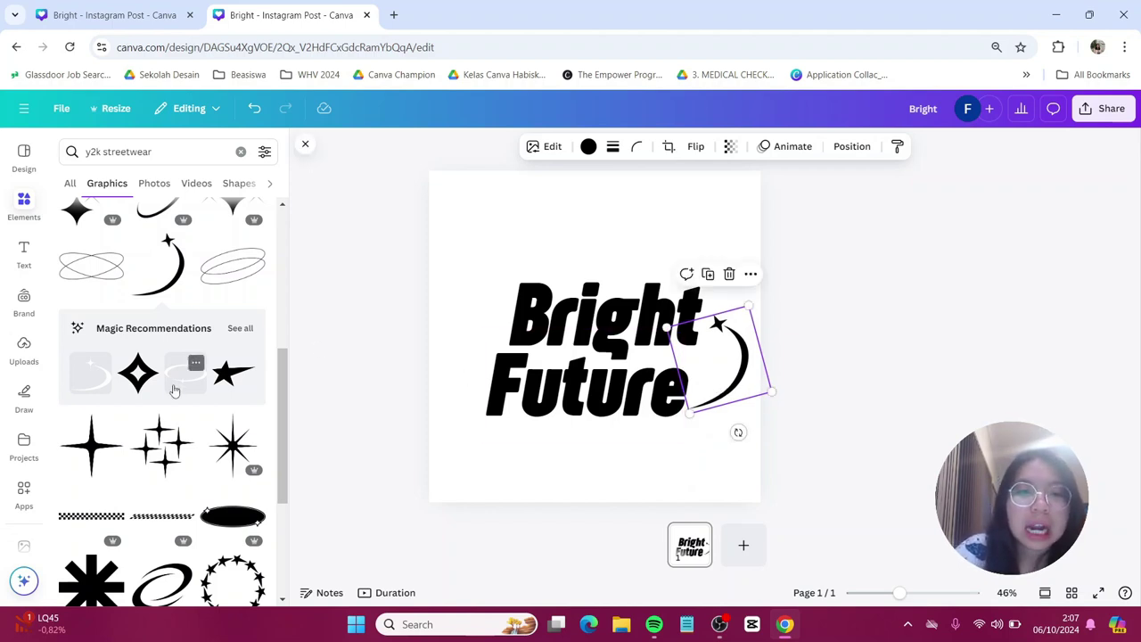
Add the single four-pointed star graphic inside the crescent at a small size and tilt it slightly clockwise.
scroll(167, 267, "up", 1)
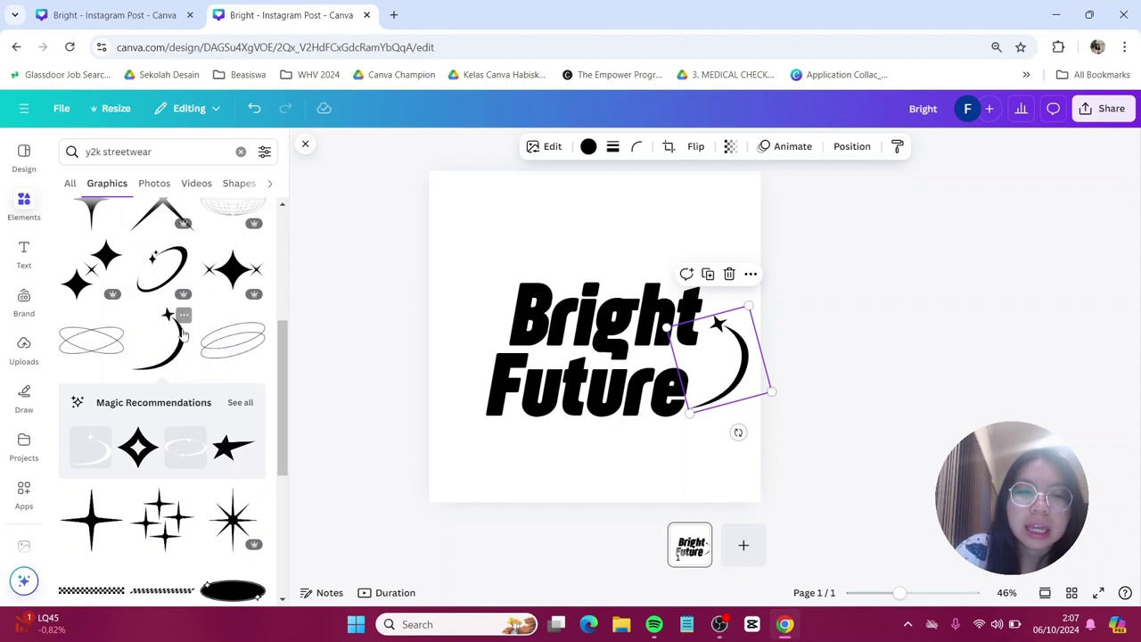
scroll(187, 334, "up", 2)
scroll(142, 343, "up", 1)
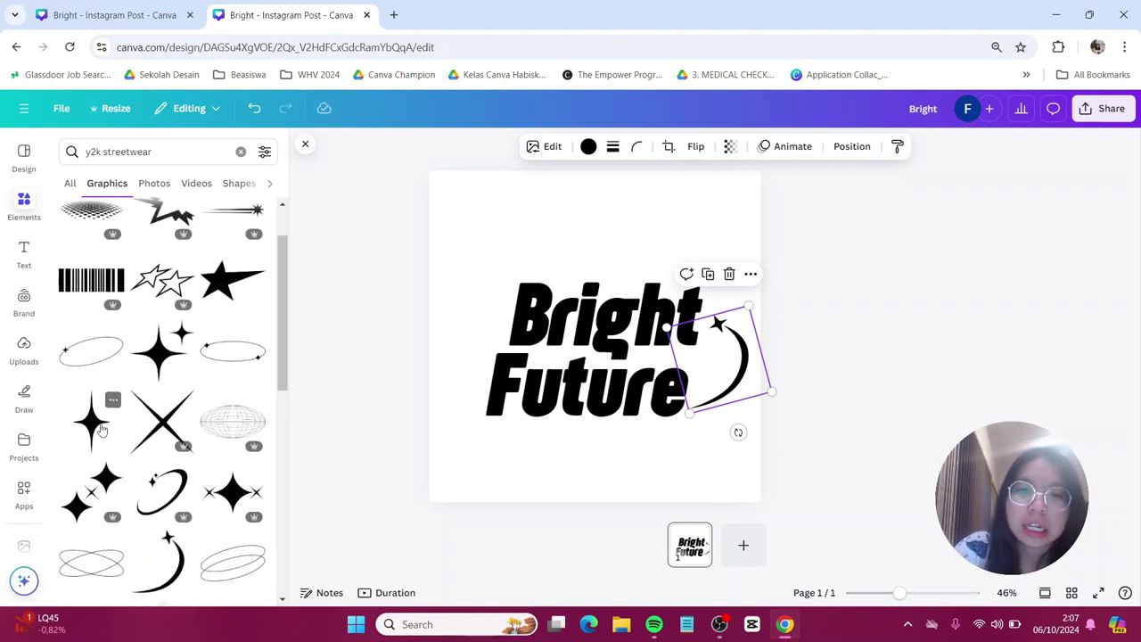
left_click_drag(102, 431, 716, 358)
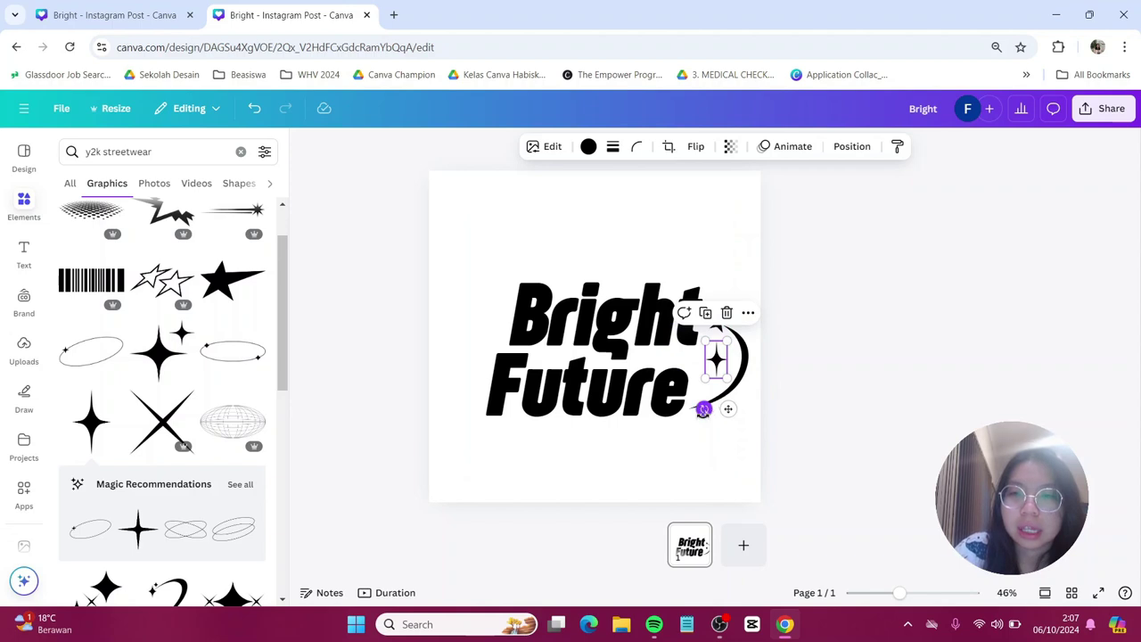
left_click_drag(704, 409, 688, 415)
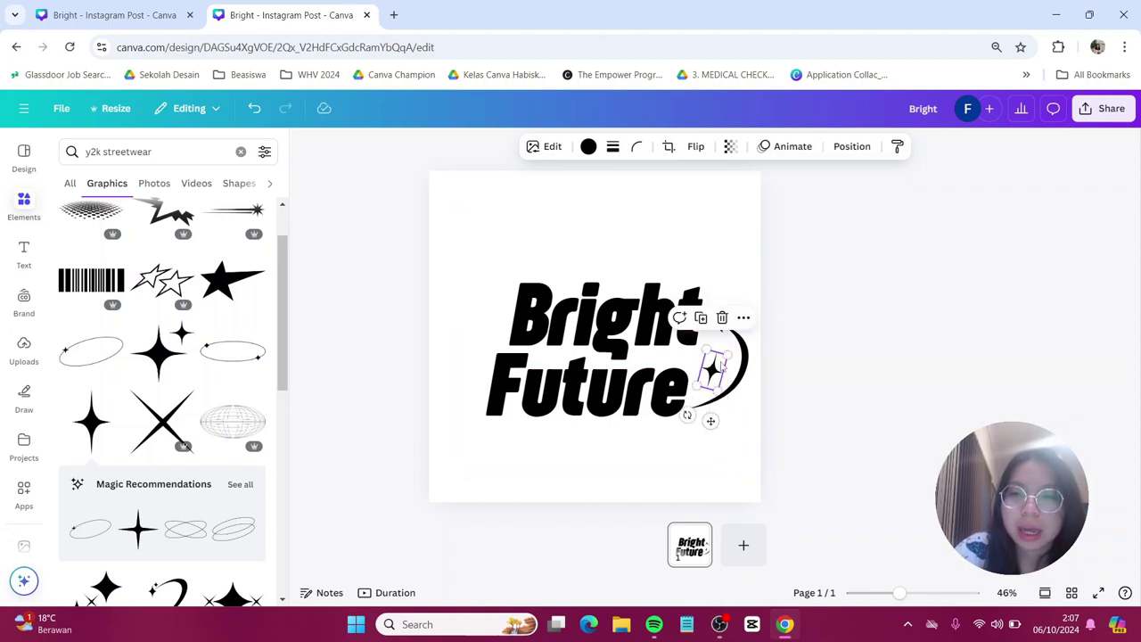
left_click_drag(726, 355, 716, 360)
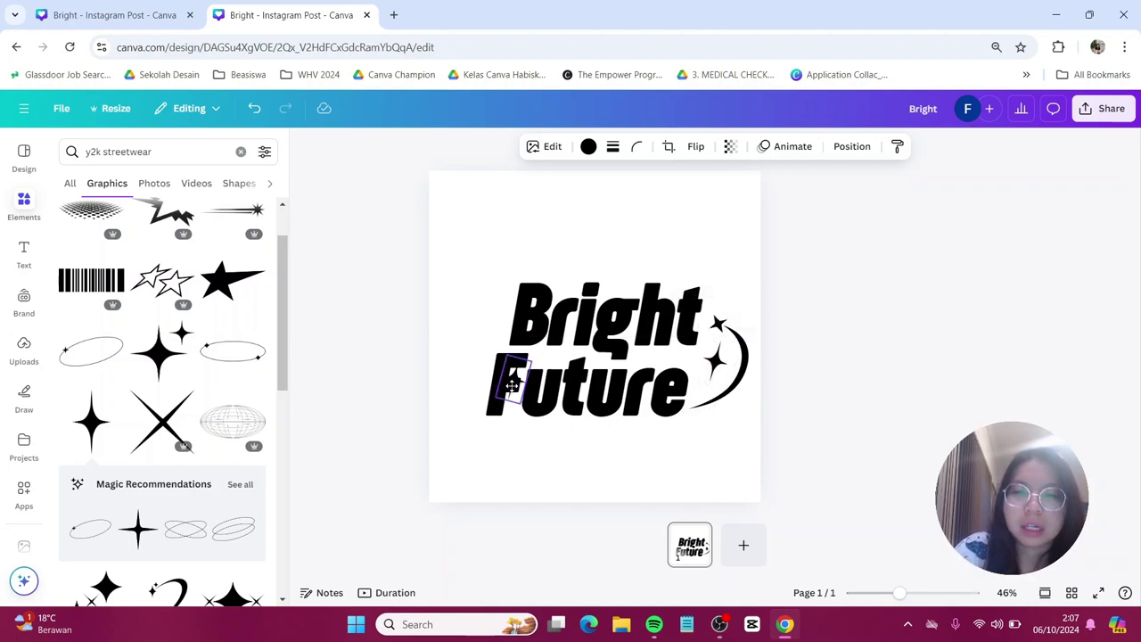
Place a copy of the four-pointed star left of the text, rotate it slightly counterclockwise, and add a smaller copy above it.
left_click_drag(511, 384, 469, 361)
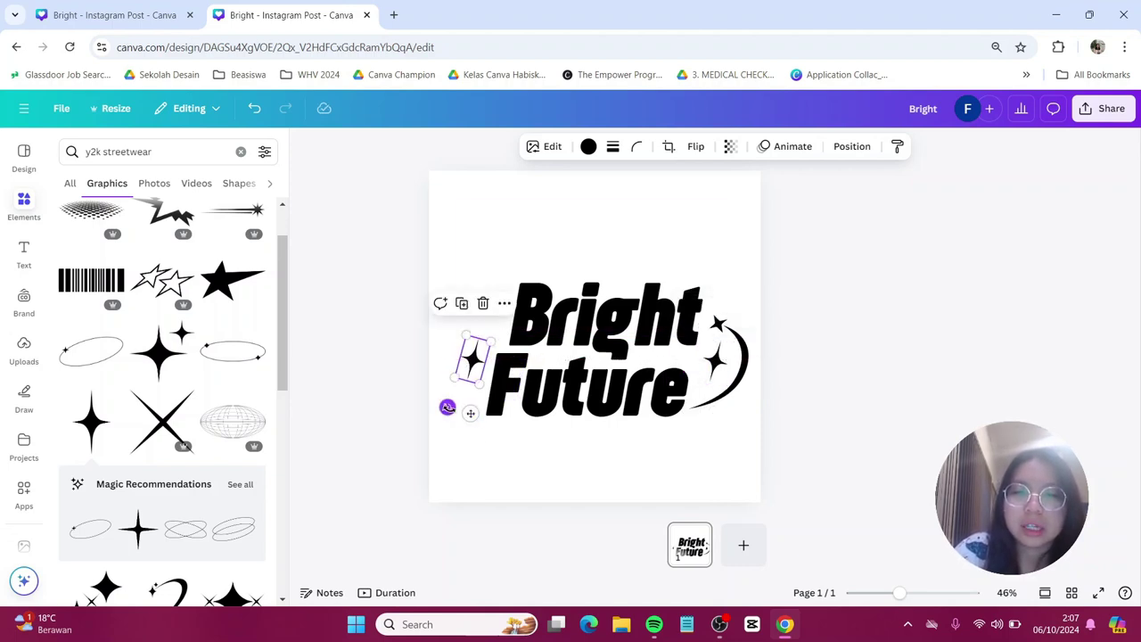
left_click_drag(448, 408, 470, 425)
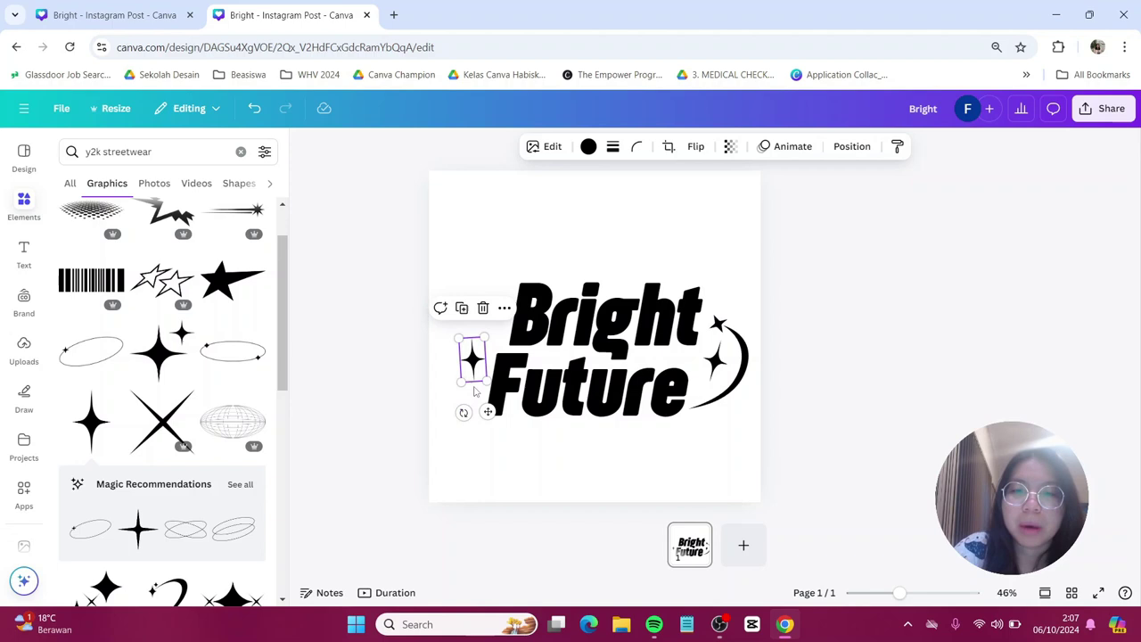
left_click_drag(486, 344, 483, 331)
left_click(482, 329)
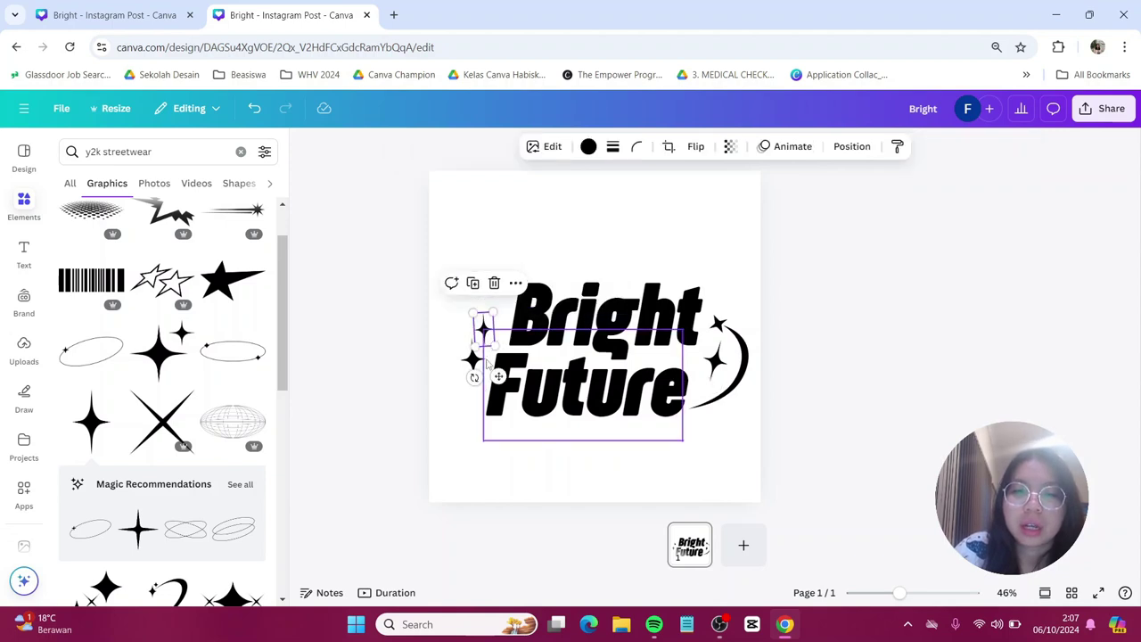
Tilt the smaller upper star left of the "Bright Future" text slightly clockwise.
mouse_move(475, 376)
left_mouse_down()
mouse_move(497, 417)
mouse_move(466, 389)
left_mouse_up()
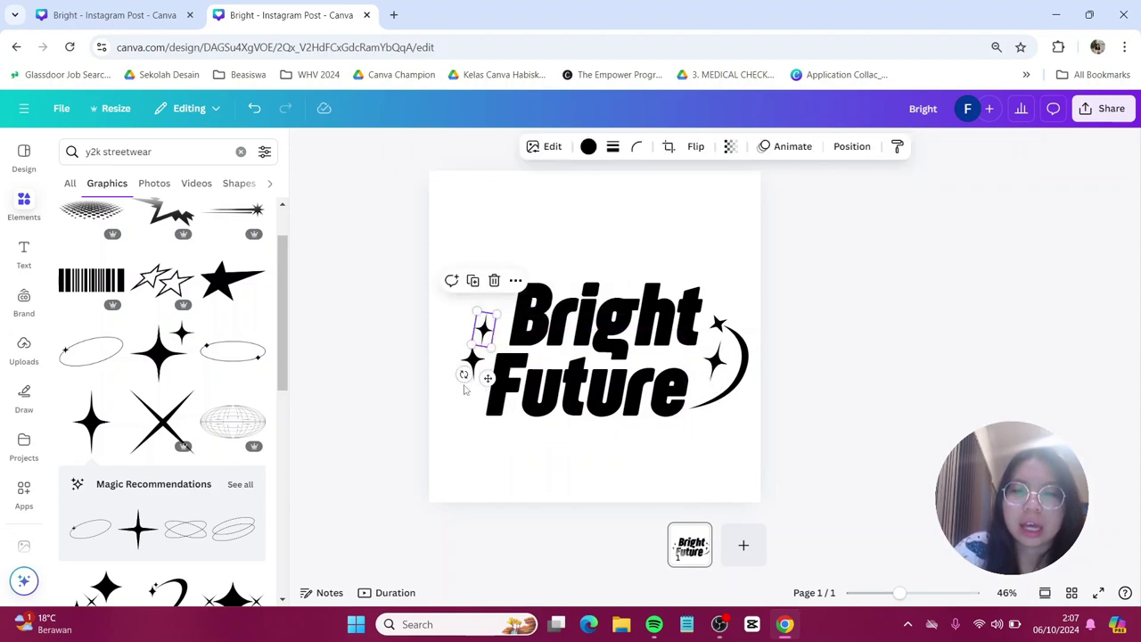
left_click(425, 363)
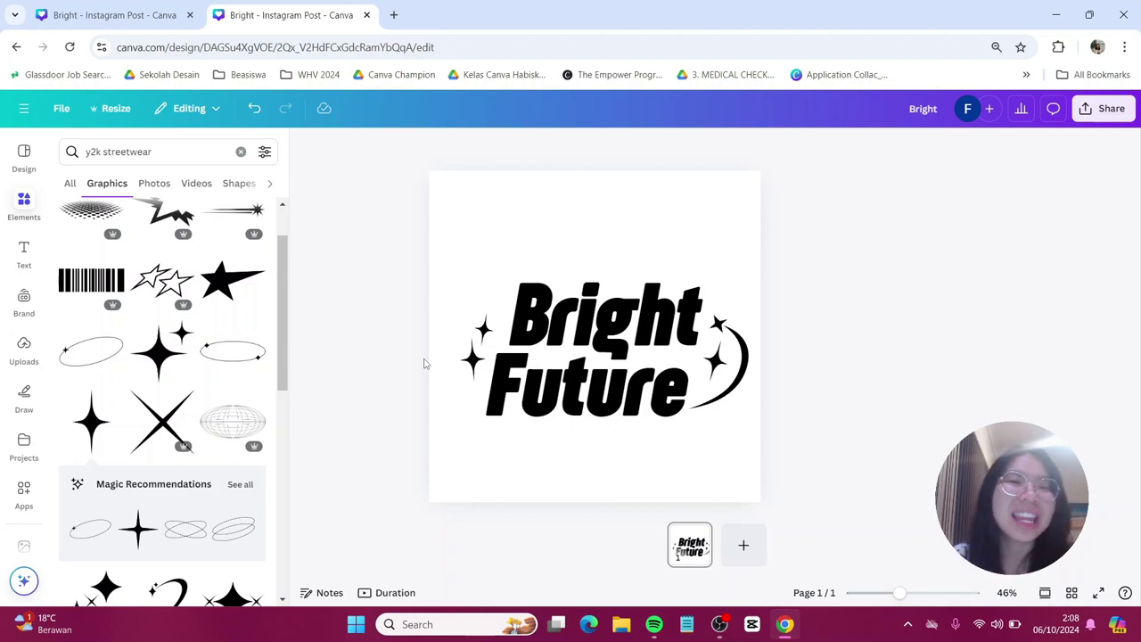
Search the graphics for "graduation cap" and add the tilted black cap with gold band and tassel to the page.
left_click(197, 152)
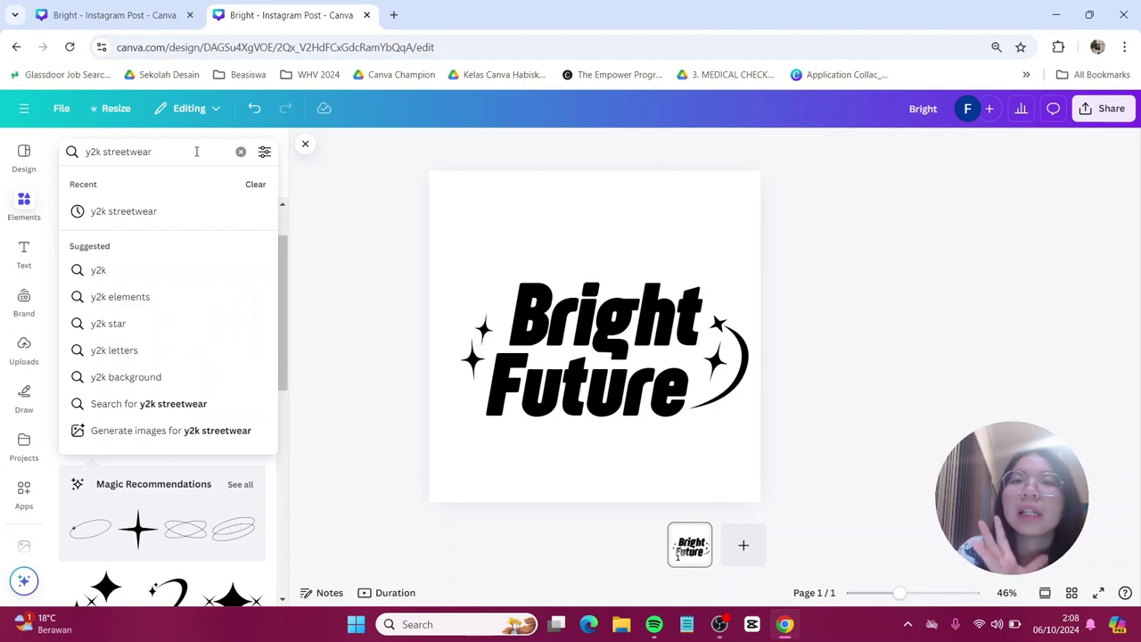
triple_click(197, 151)
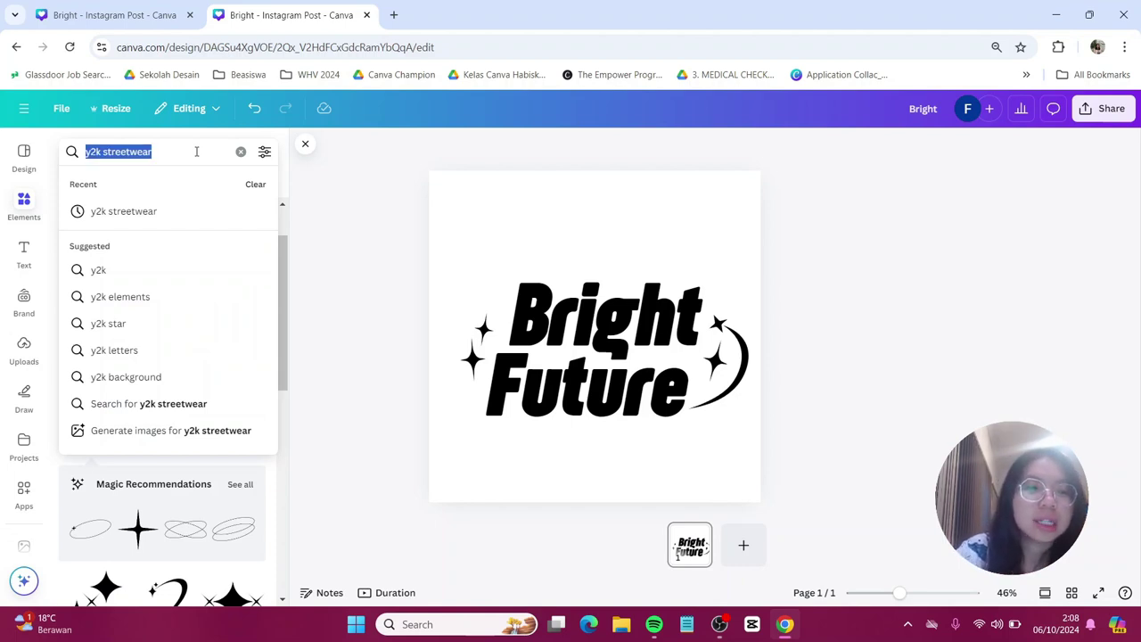
type("g")
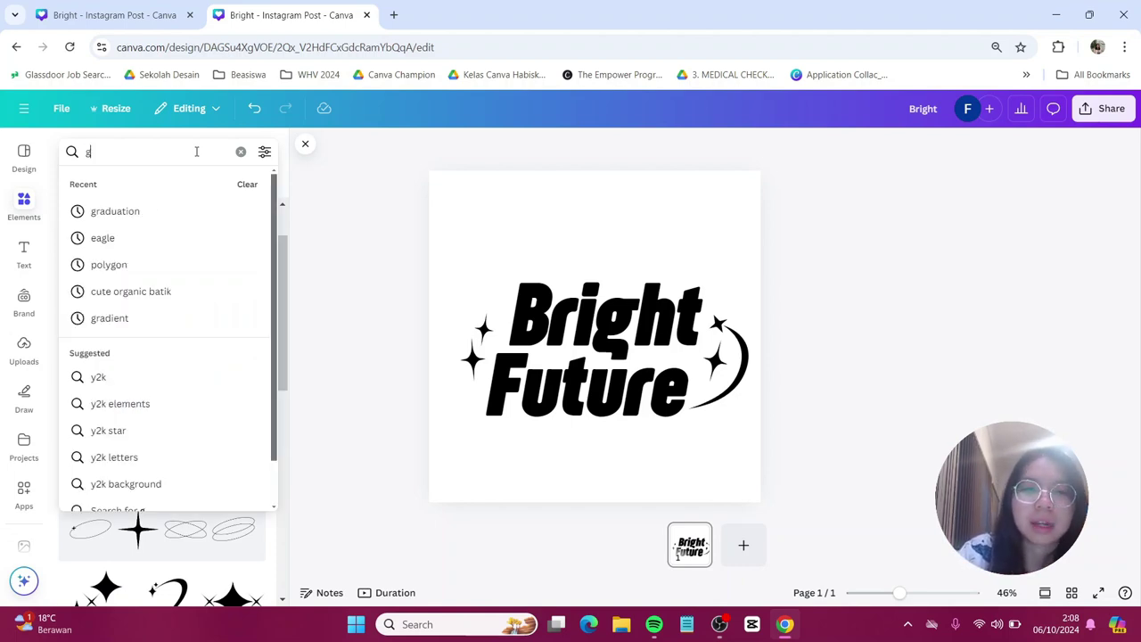
type("raduation cap")
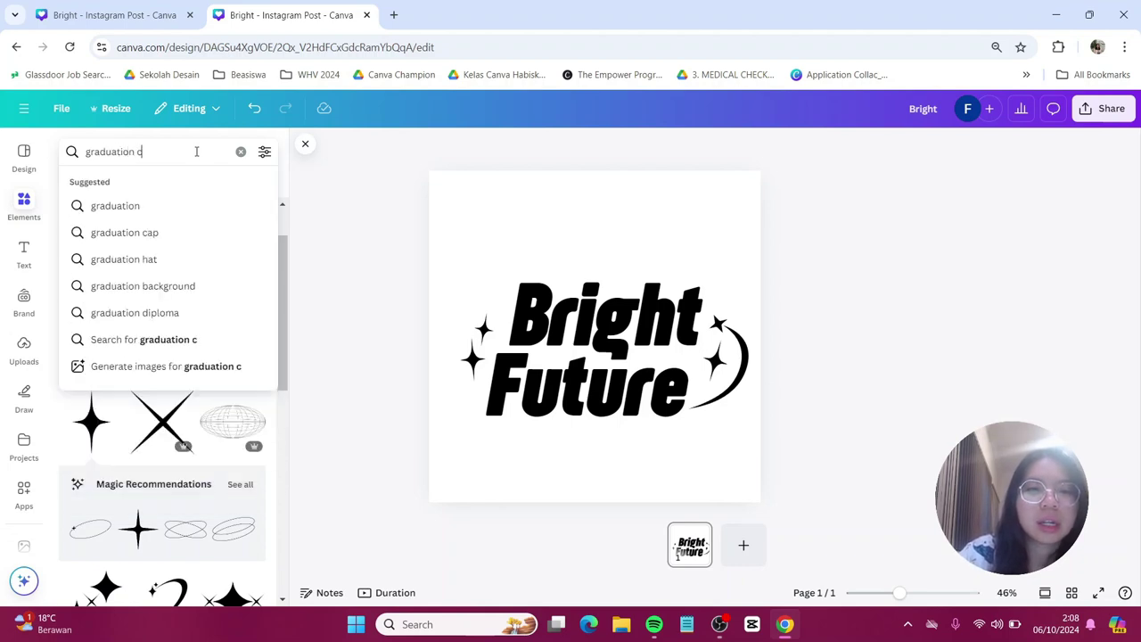
key("Return")
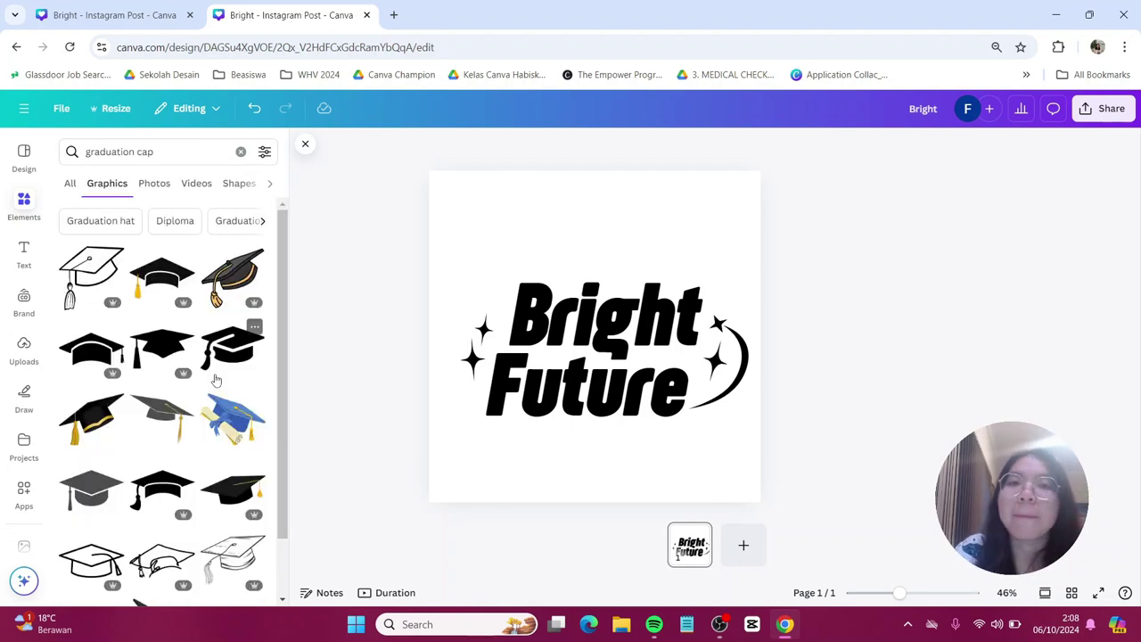
scroll(216, 380, "down", 1)
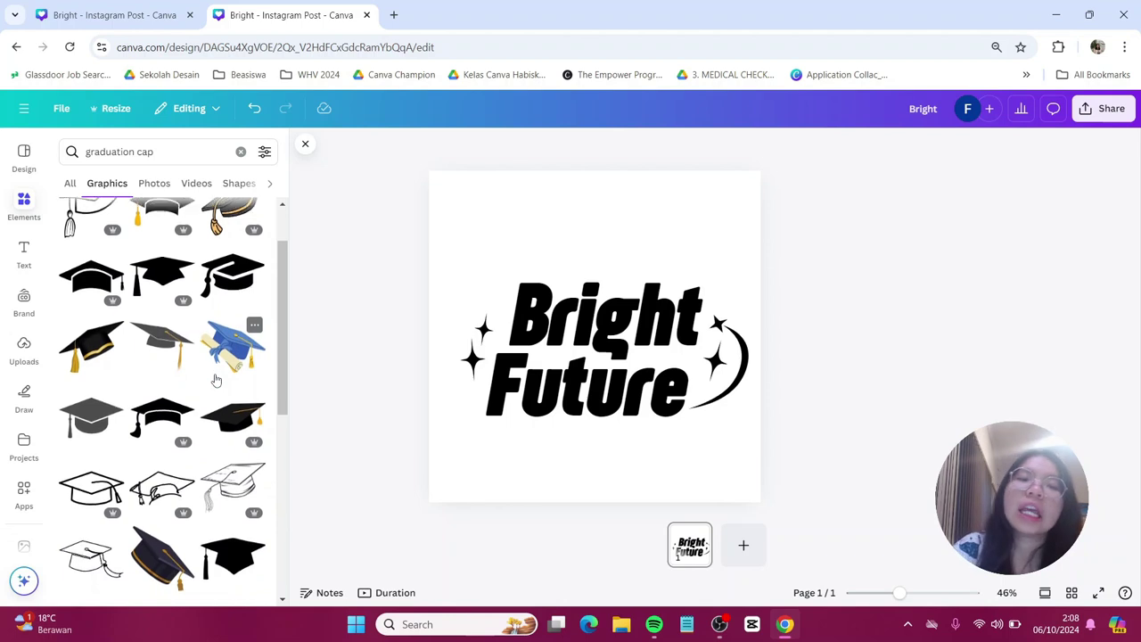
scroll(216, 380, "down", 1)
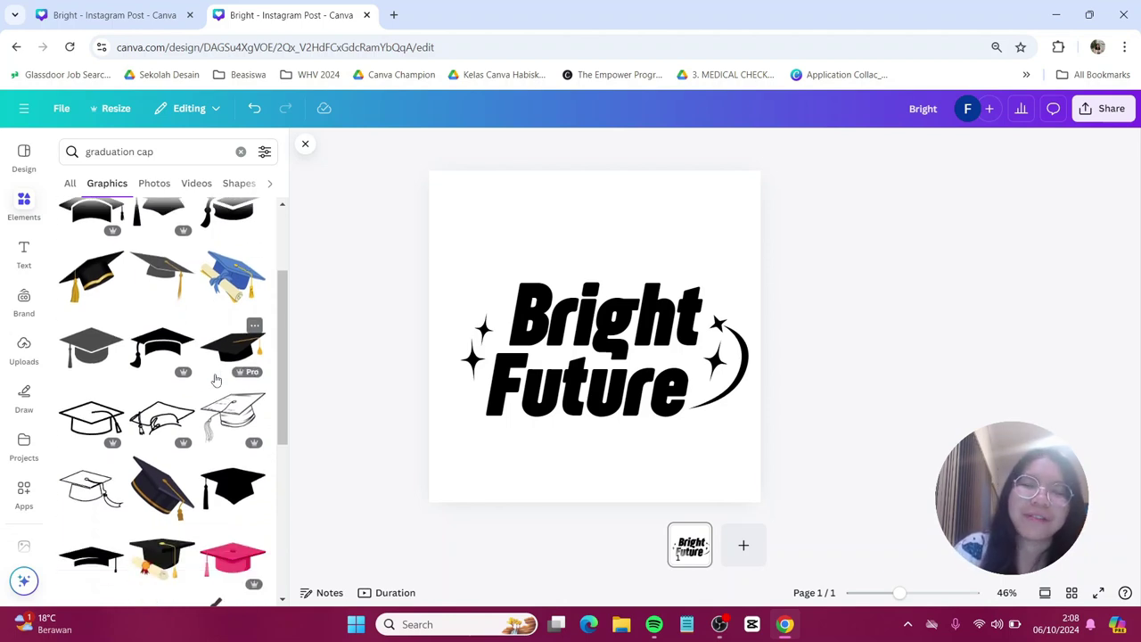
scroll(216, 380, "up", 1)
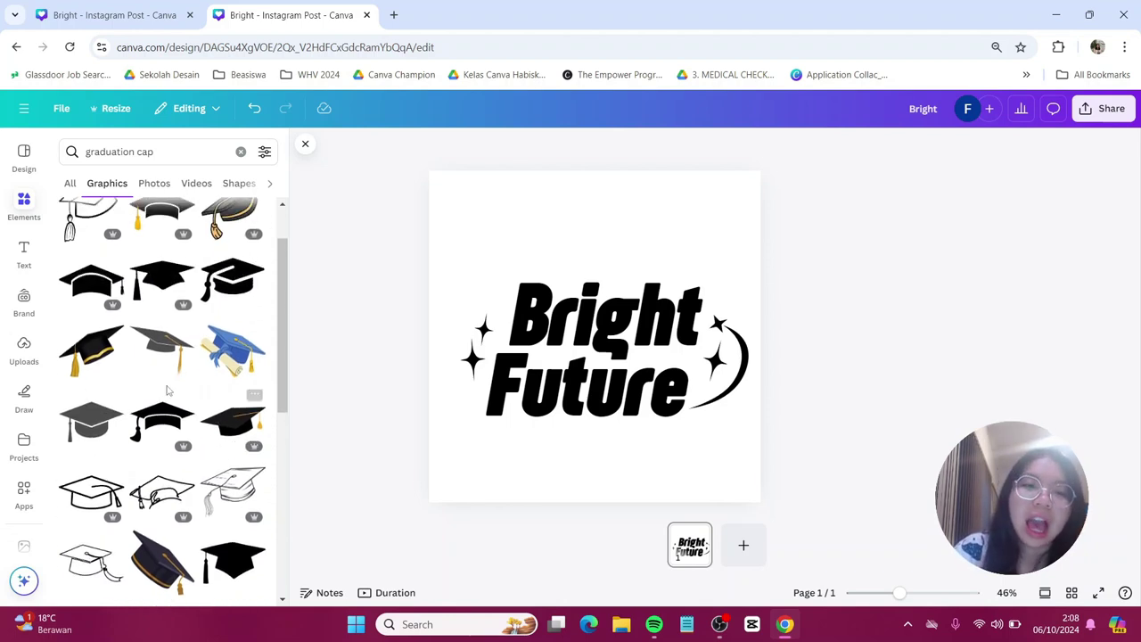
left_click(107, 352)
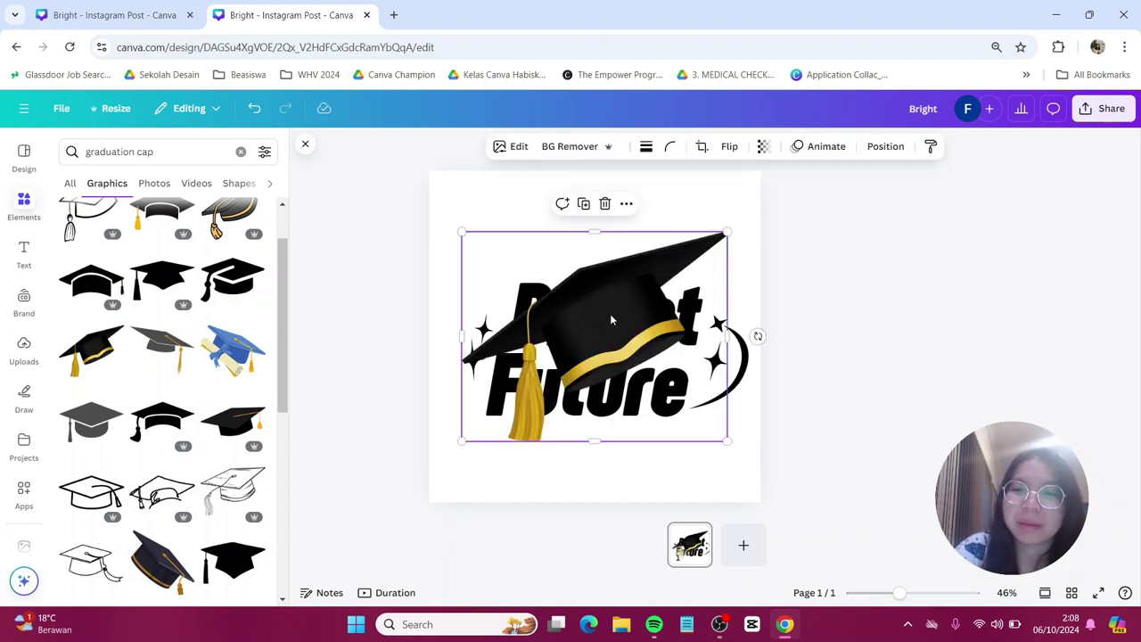
Shrink the graduation cap and set it on the upper-left corner of the letter B in "Bright".
left_click_drag(726, 233, 521, 282)
left_click(839, 293)
scroll(839, 293, "up", 2)
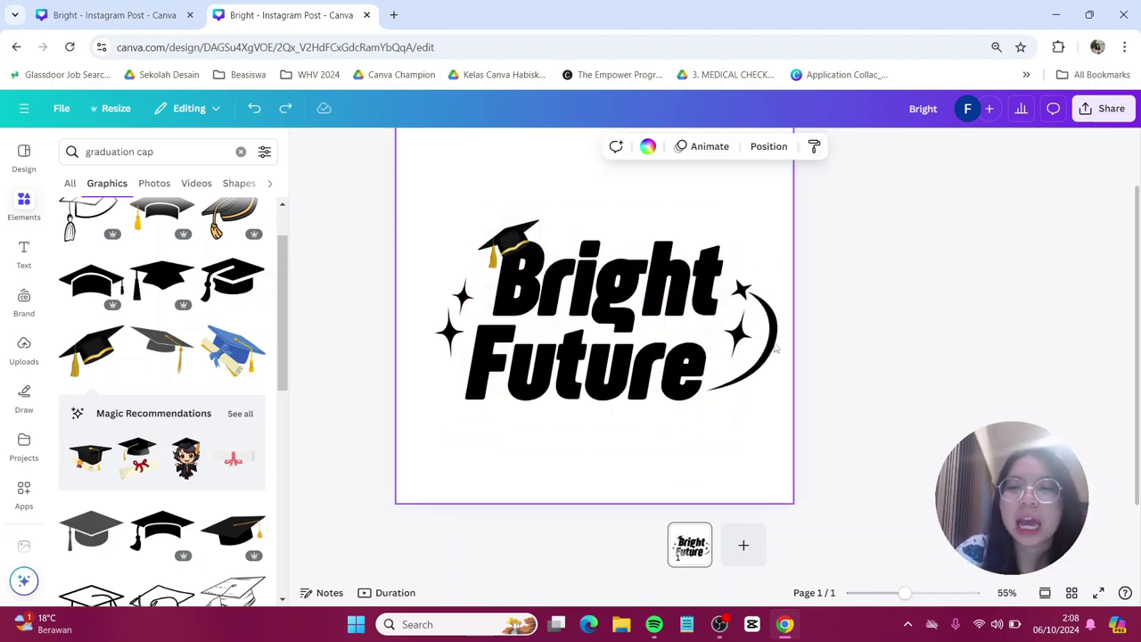
scroll(821, 346, "up", 5)
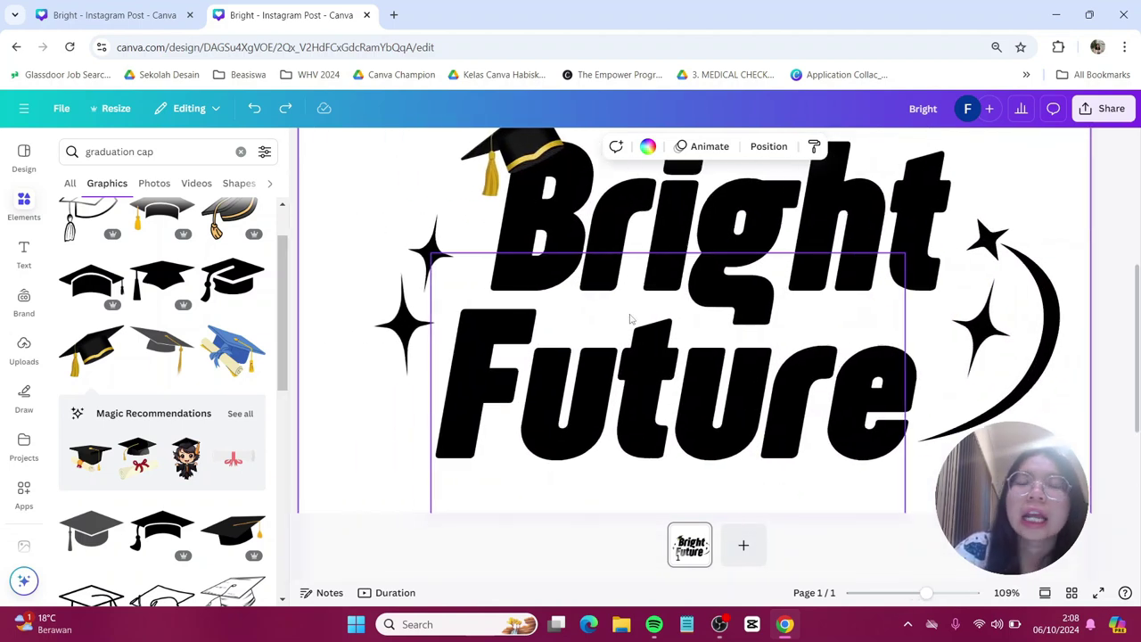
scroll(637, 315, "up", 3)
left_click(553, 292)
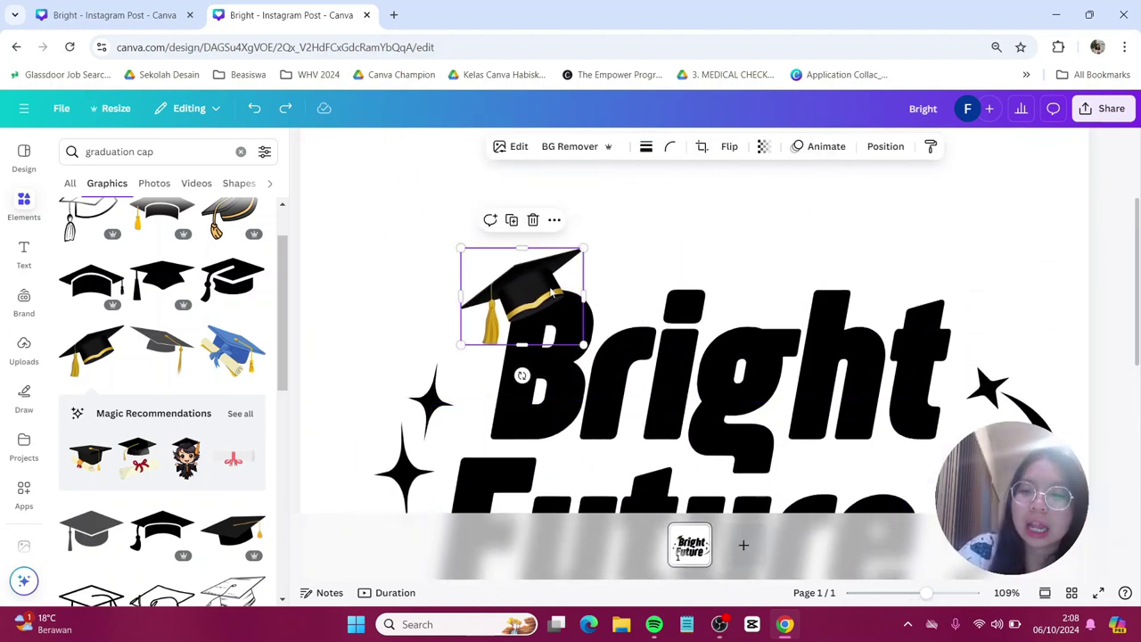
left_click_drag(553, 293, 552, 293)
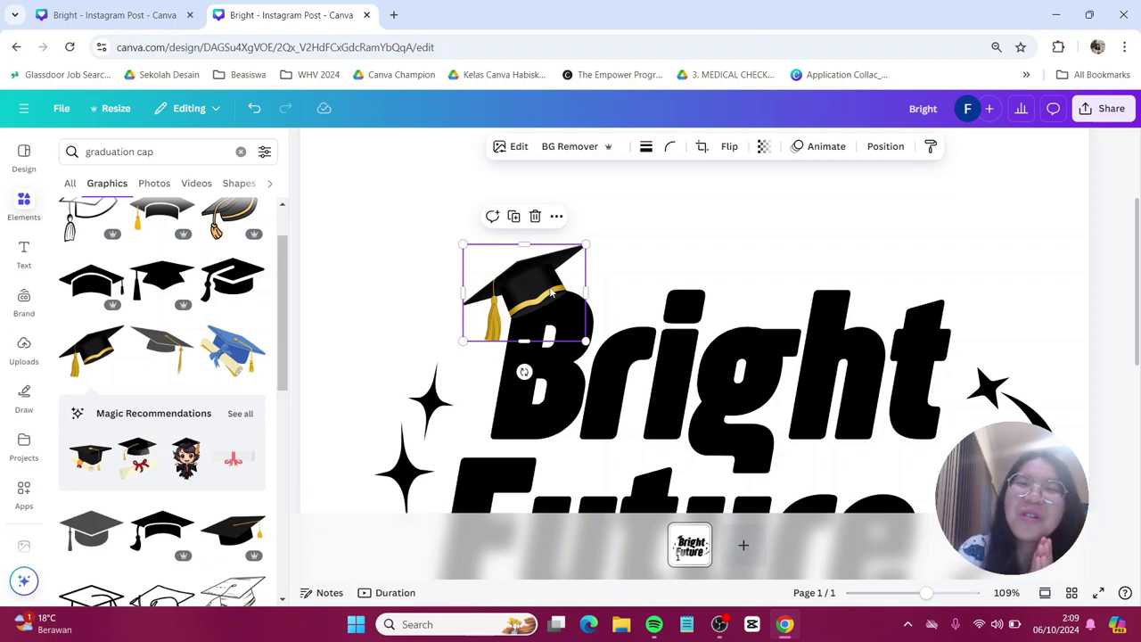
left_click(746, 212)
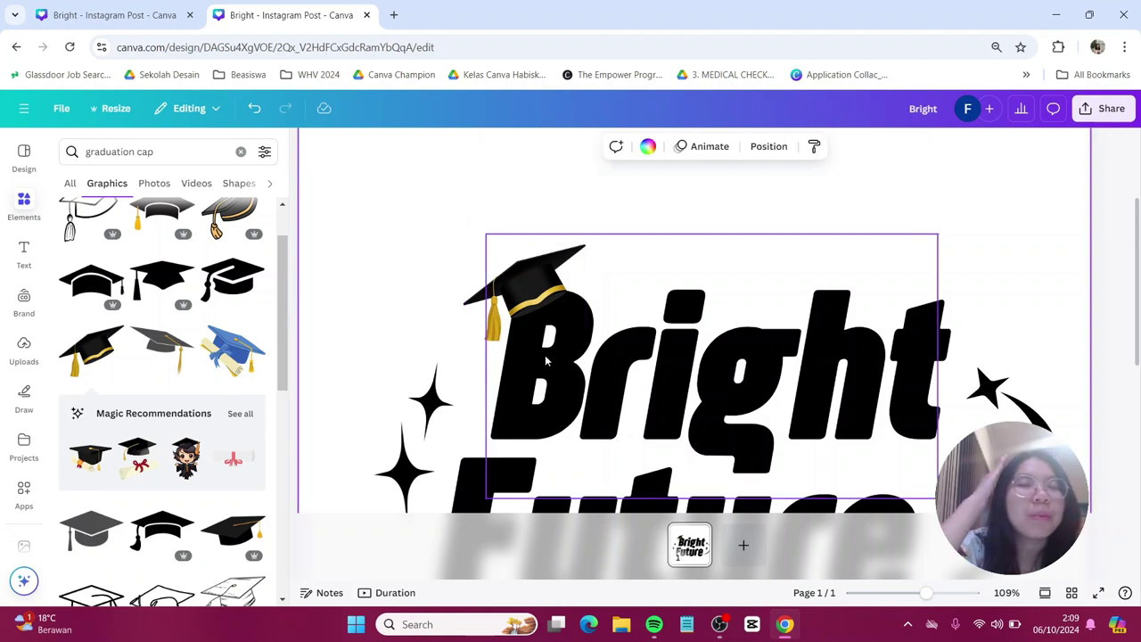
Group the text, cap, stars and swoosh, and move the group to the middle of the page.
scroll(911, 447, "down", 5)
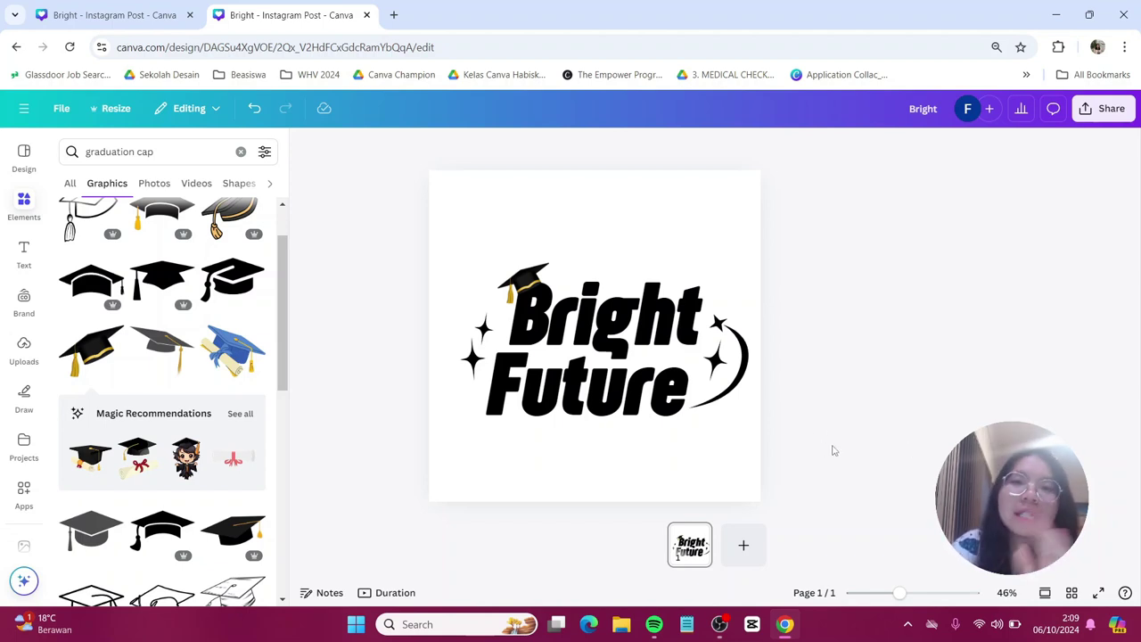
left_click_drag(832, 444, 389, 248)
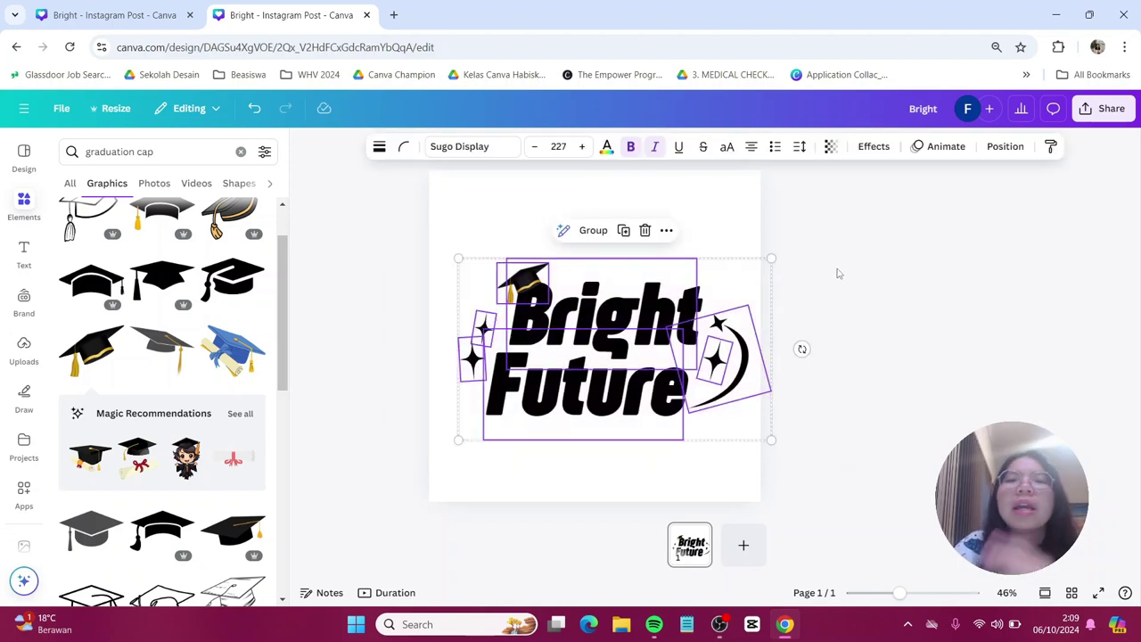
left_click(592, 230)
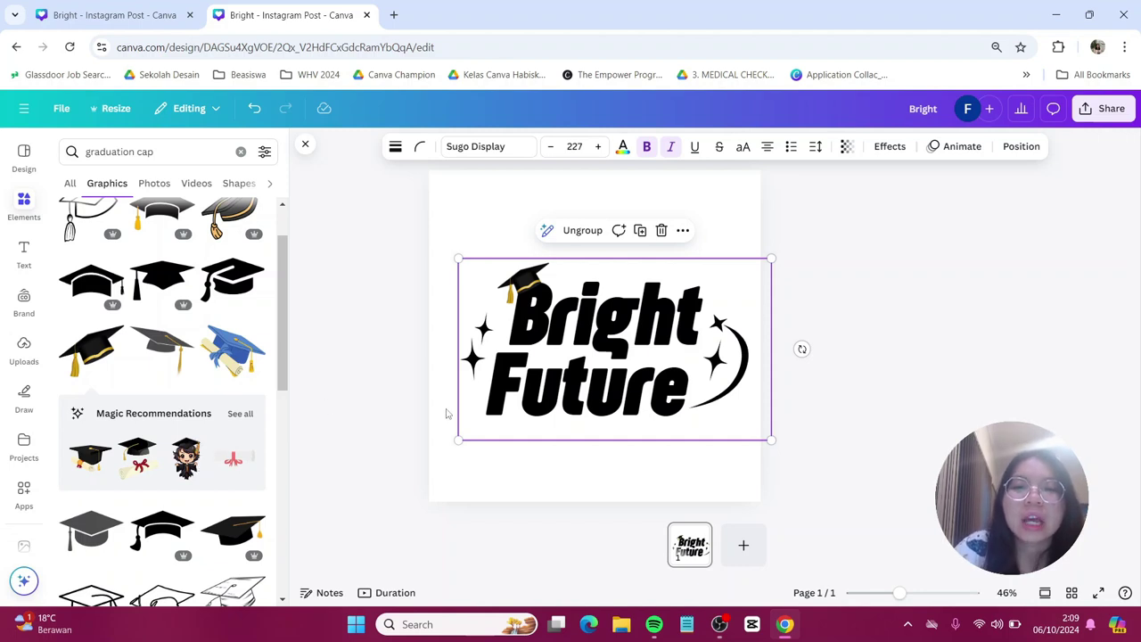
left_click_drag(602, 366, 583, 354)
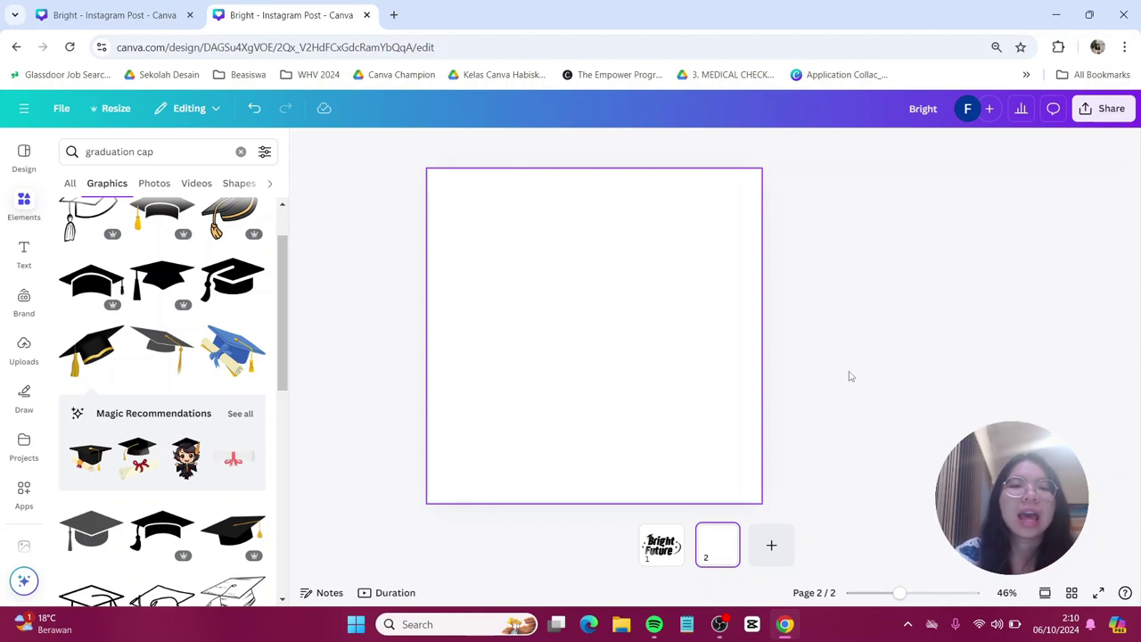
Search the graphics for "abstract geometric shape" with the blank second page open.
left_click(24, 205)
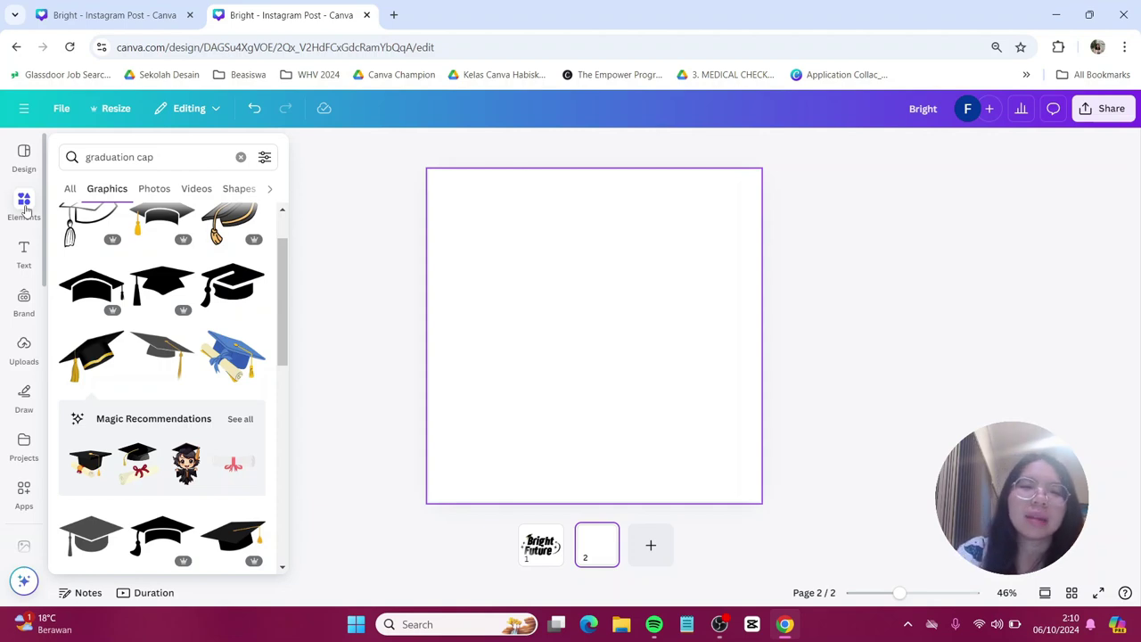
left_click(179, 158)
key("BackSpace")
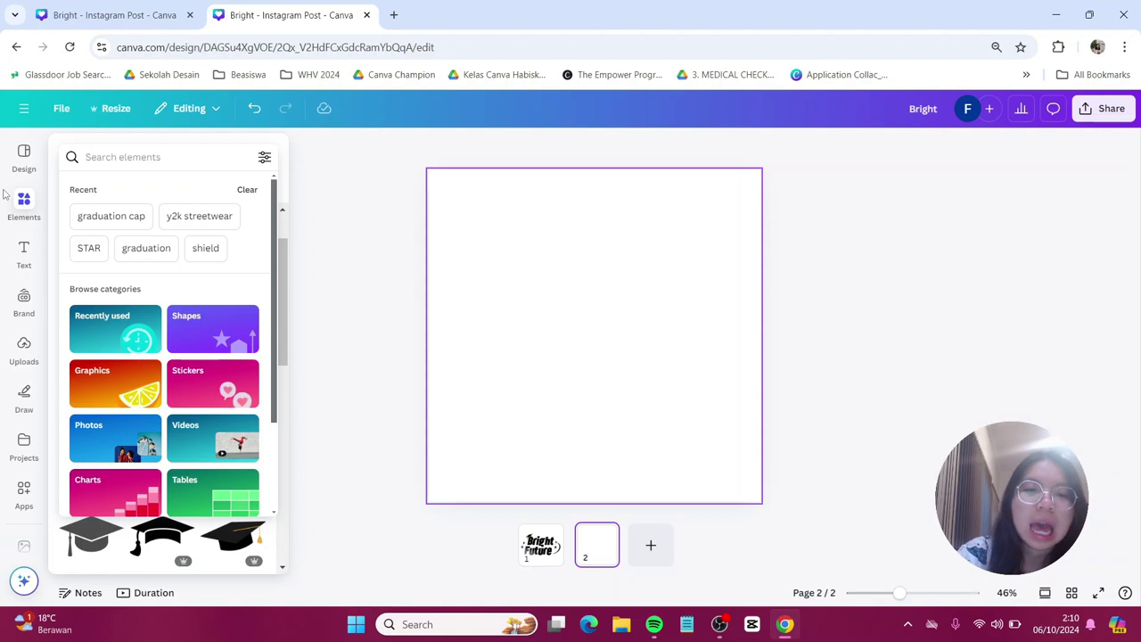
type("abstract")
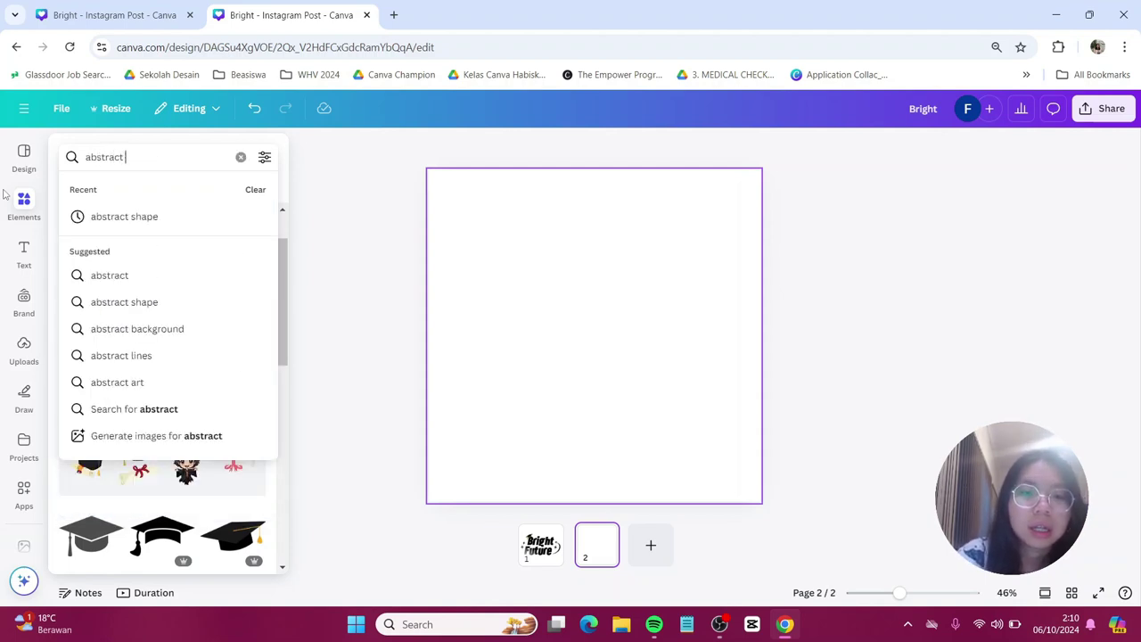
type(" geometric")
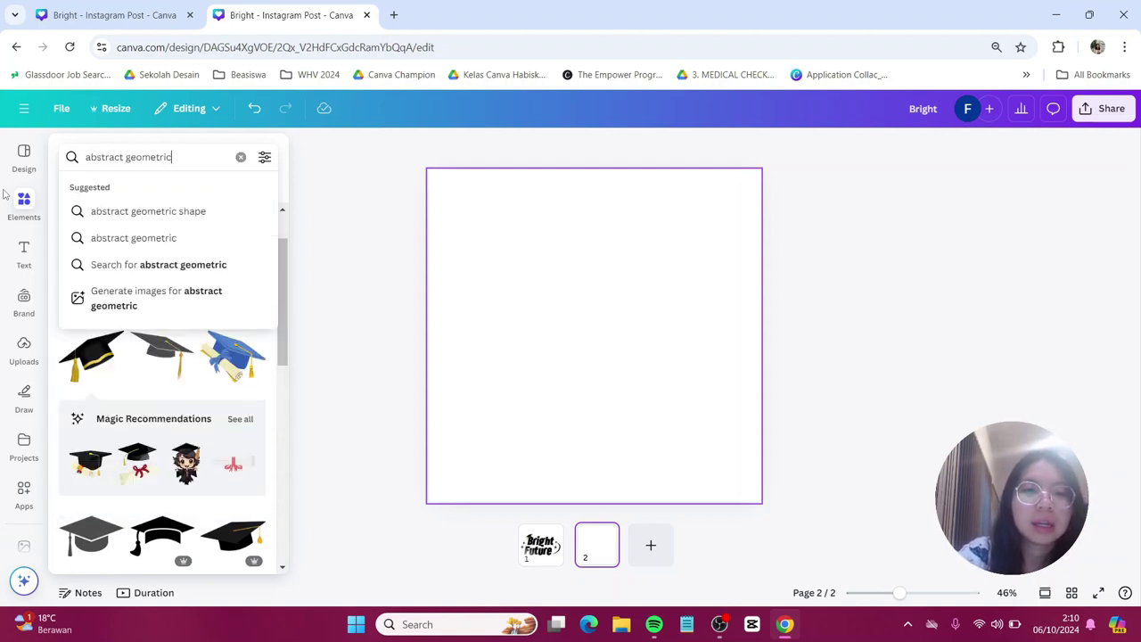
type(" shape")
key("Return")
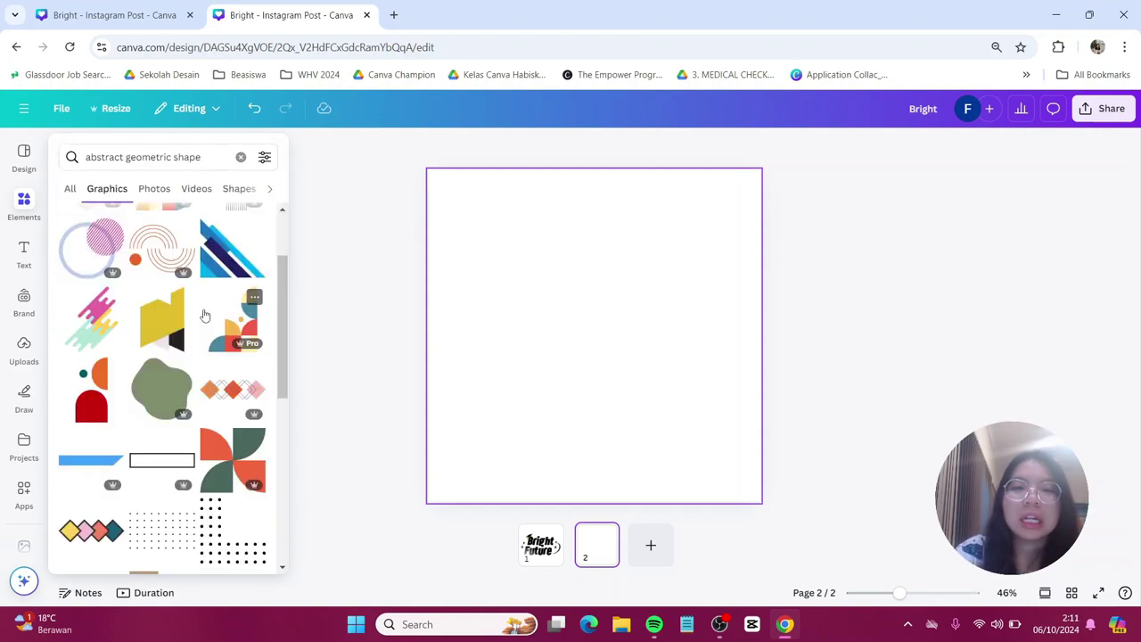
Find the yellow rounded quadrilateral with an offset outline among the geometric graphics and add it to page 2.
scroll(178, 314, "down", 5)
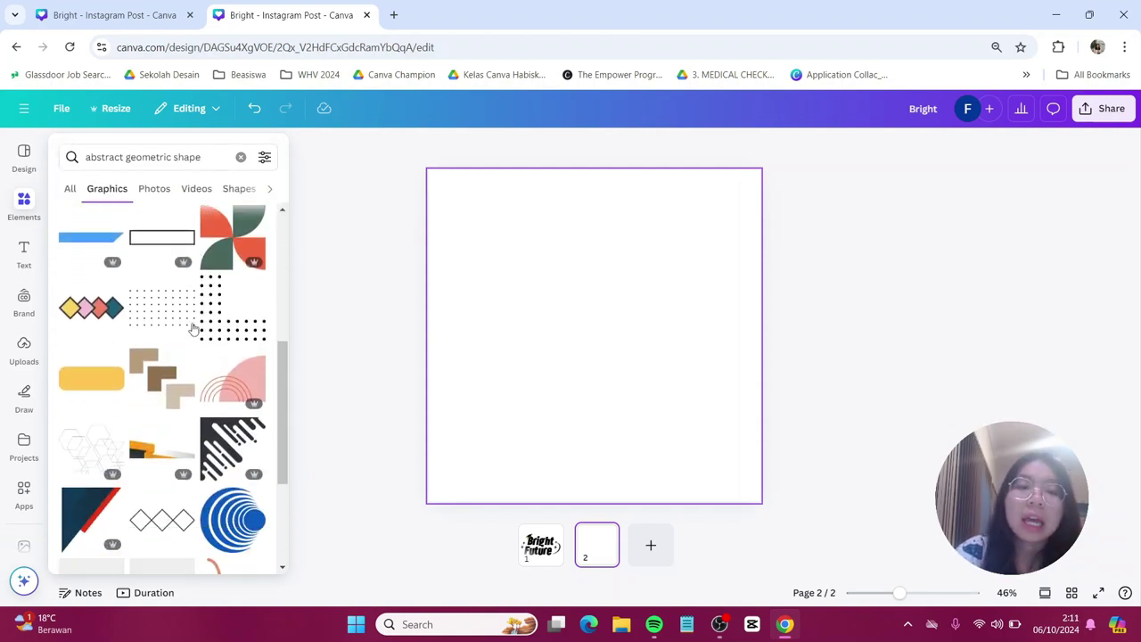
scroll(143, 317, "down", 8)
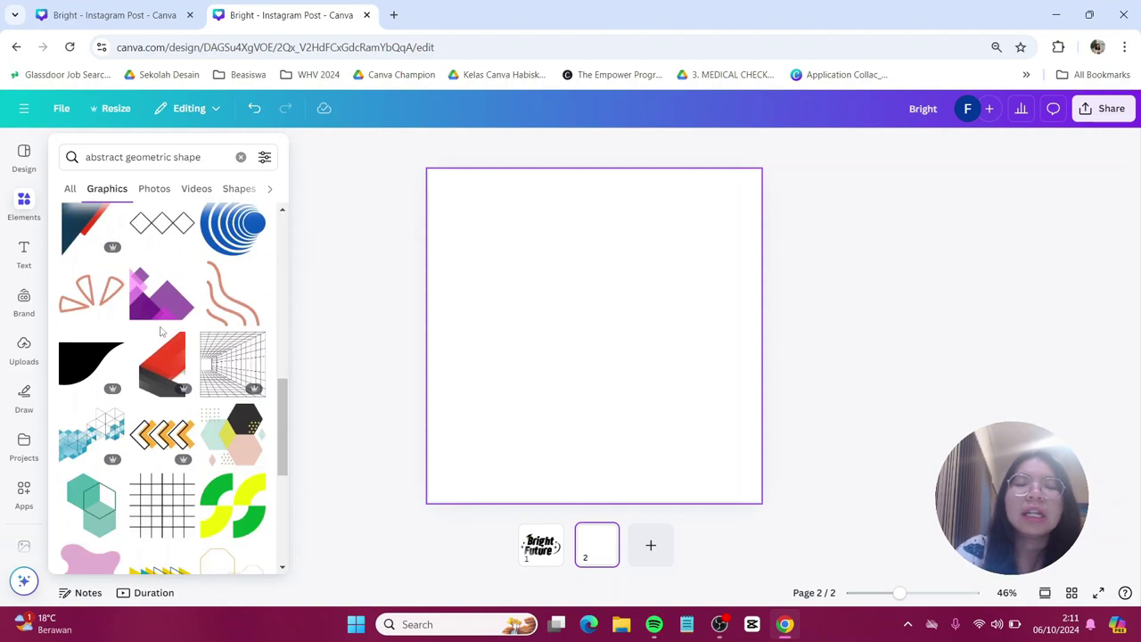
scroll(161, 332, "down", 5)
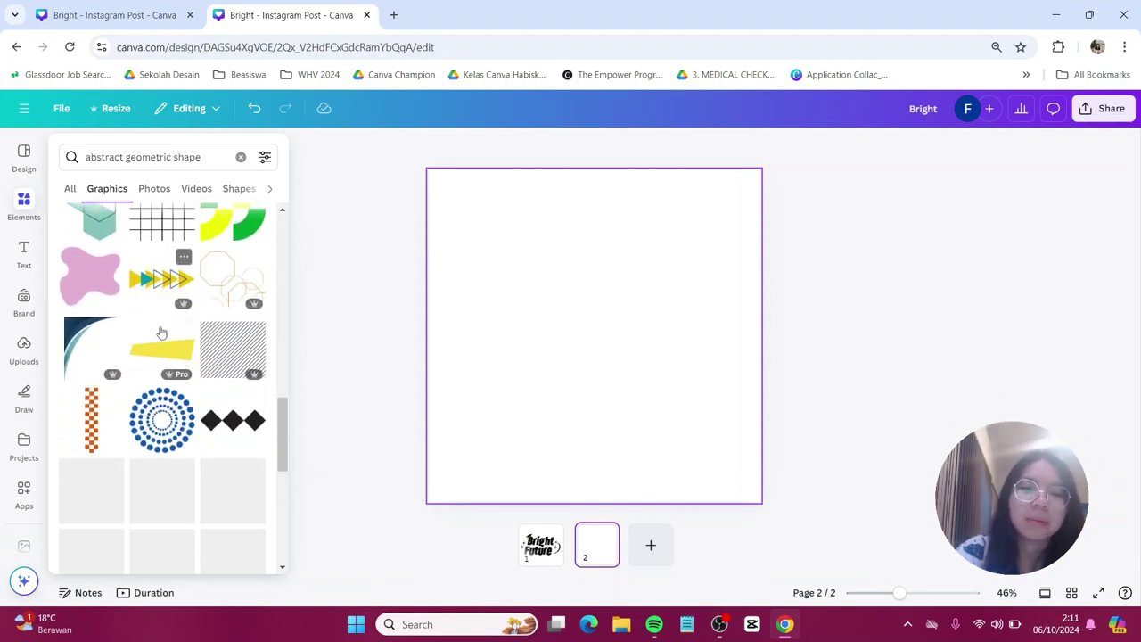
scroll(173, 323, "down", 8)
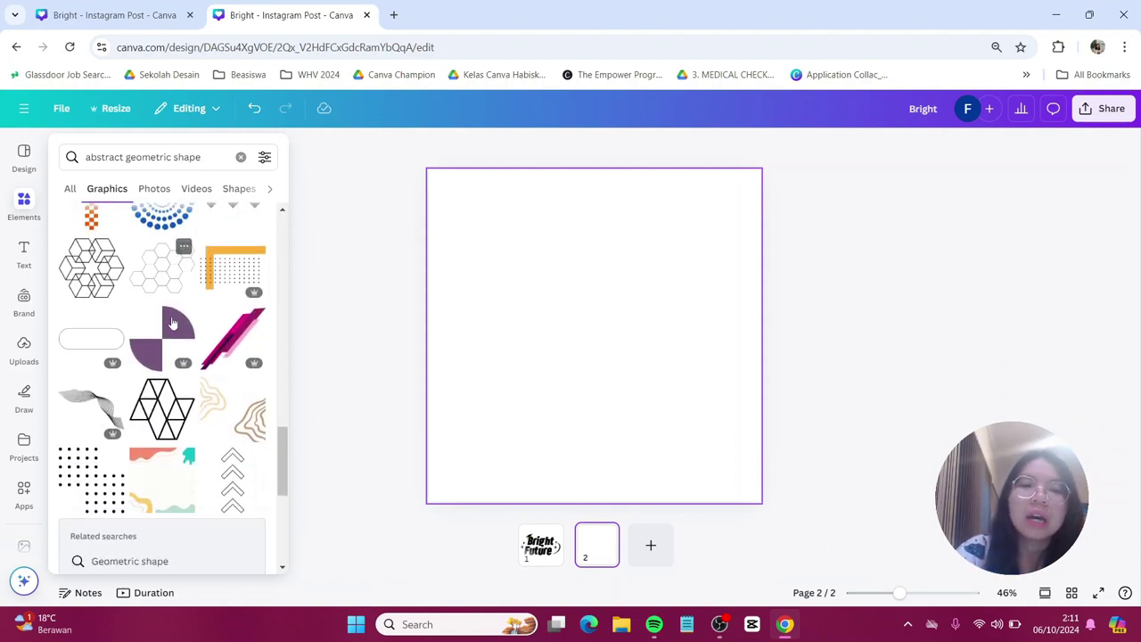
scroll(173, 322, "down", 5)
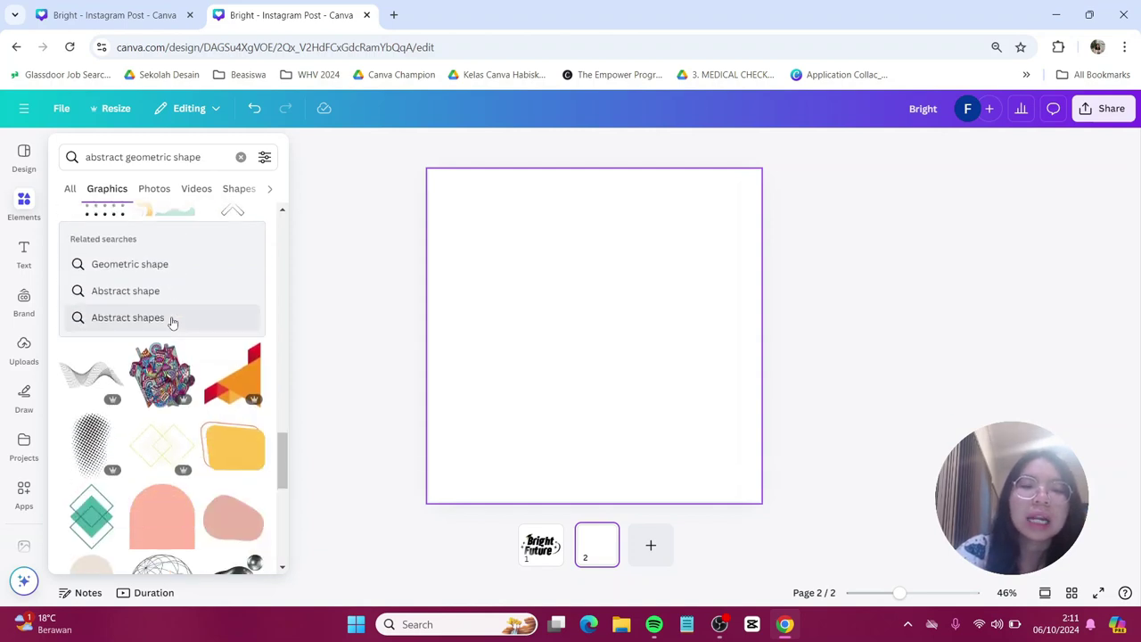
scroll(172, 323, "down", 2)
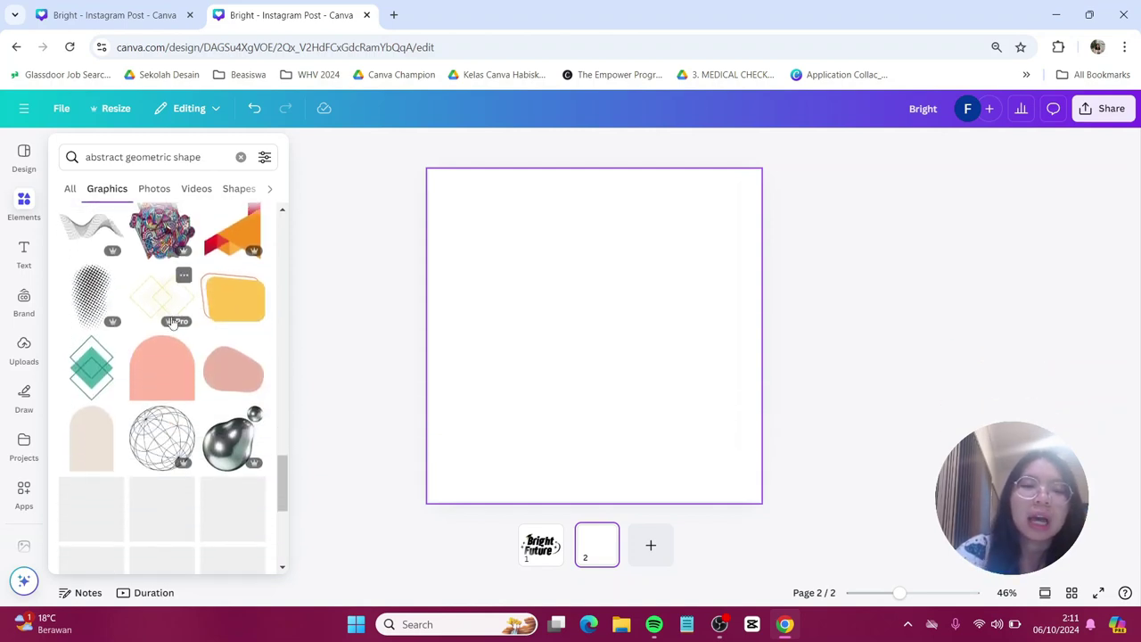
left_click(234, 308)
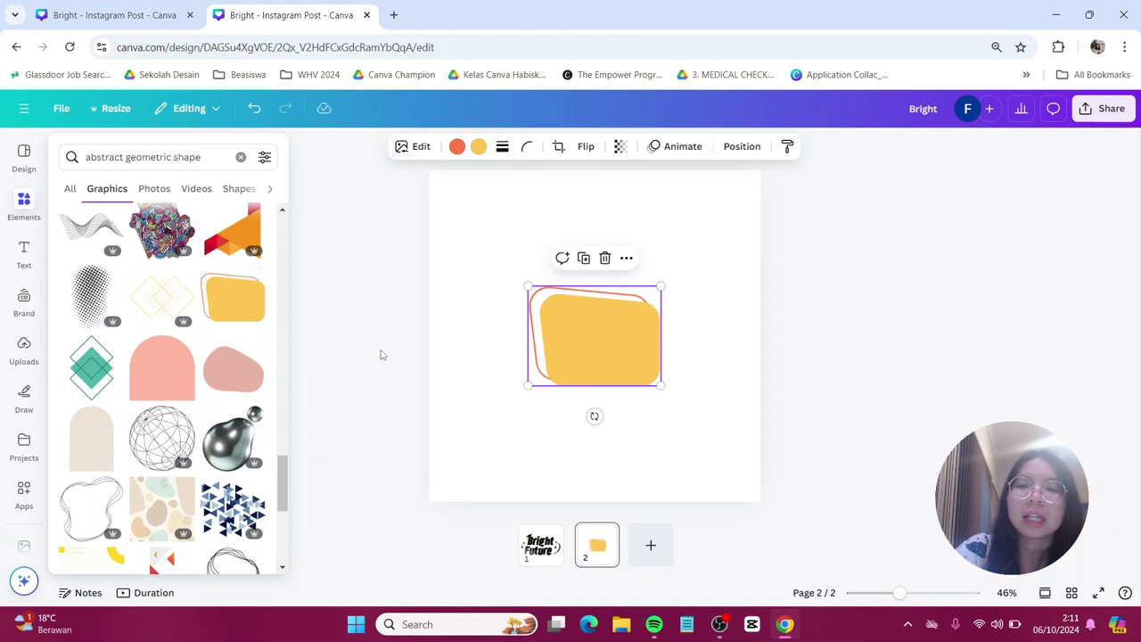
Rotate the yellow shape a quarter turn clockwise and place a duplicate directly against its left side.
left_click_drag(594, 416, 467, 336)
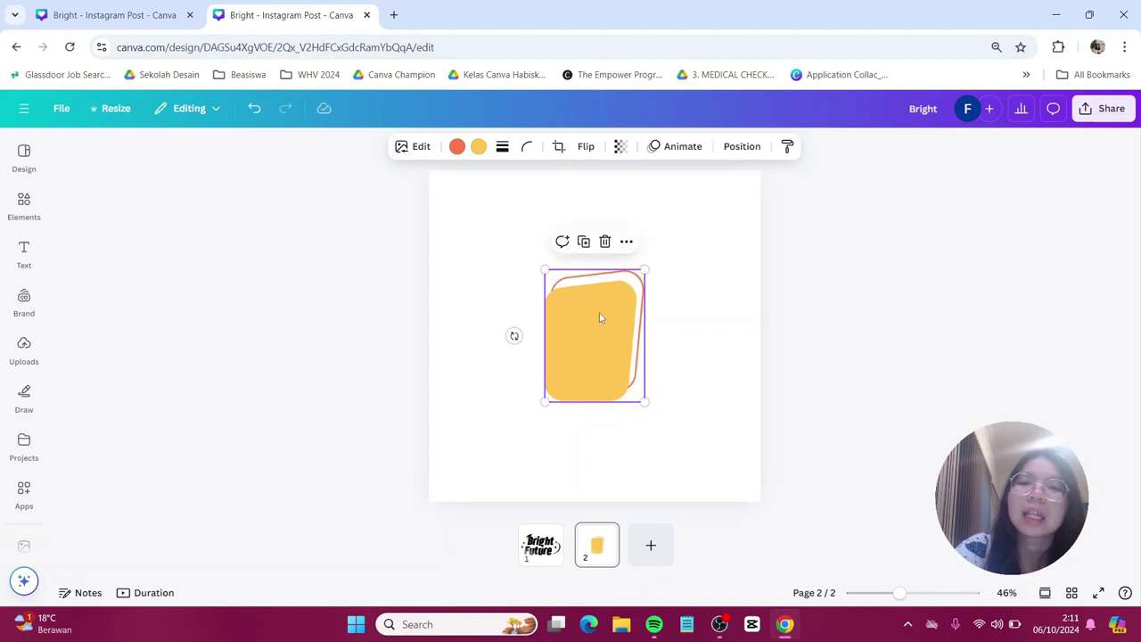
left_click(585, 243)
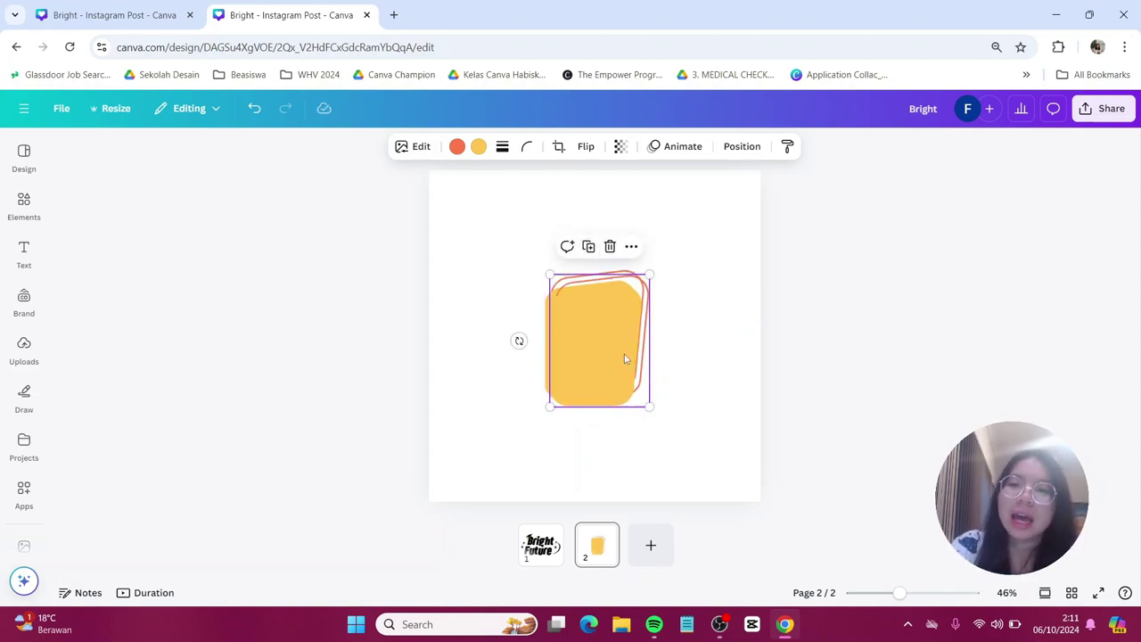
left_click_drag(625, 360, 523, 354)
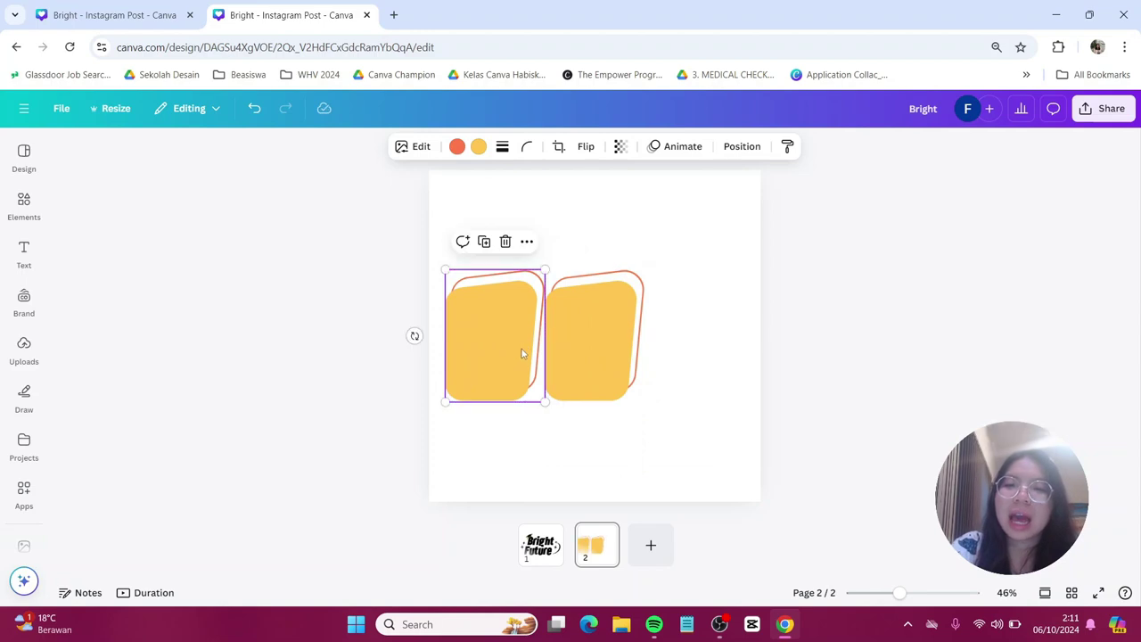
Turn the left shape about half a turn so it overlaps the right one, and centre the slightly enlarged pair on the page.
left_click_drag(414, 339, 589, 324)
left_click_drag(483, 327, 505, 353)
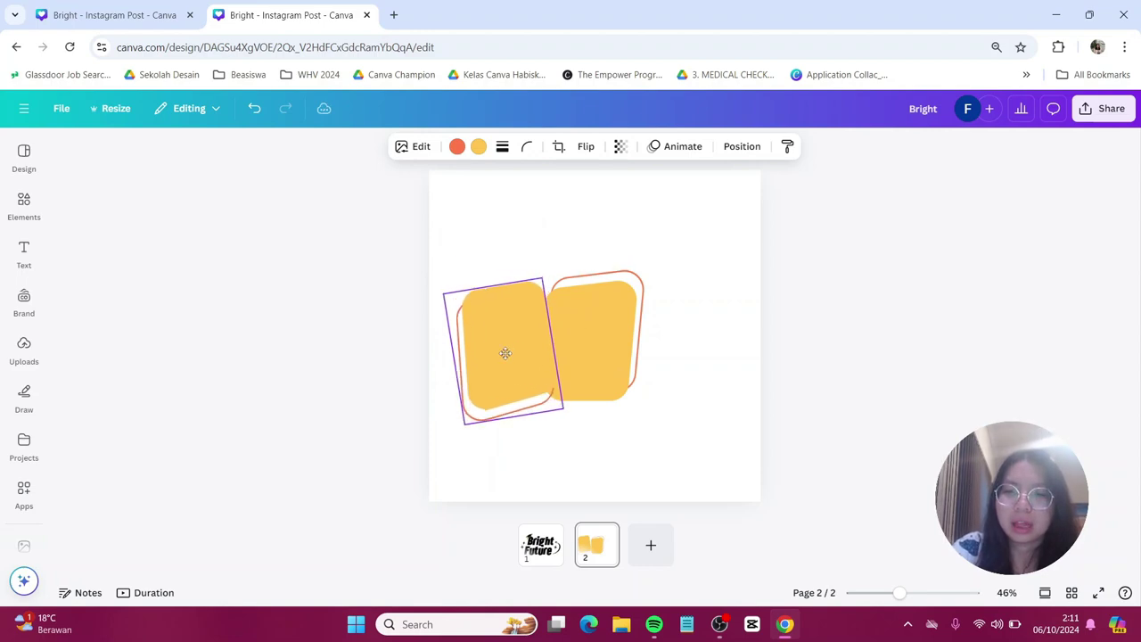
left_click(576, 335, "shift")
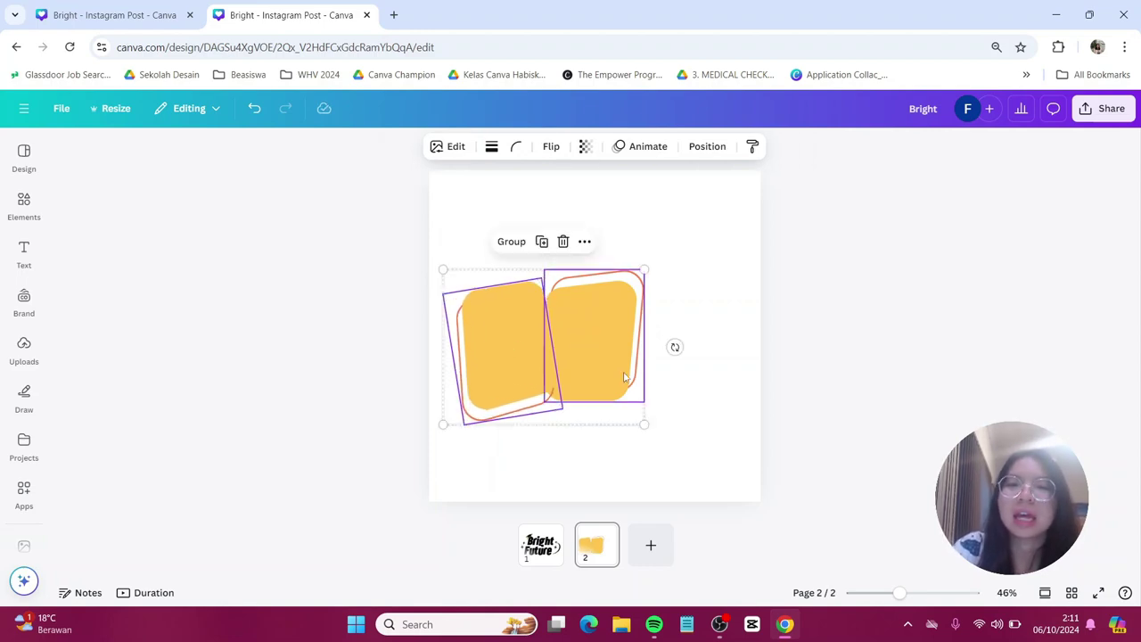
left_click_drag(582, 352, 634, 329)
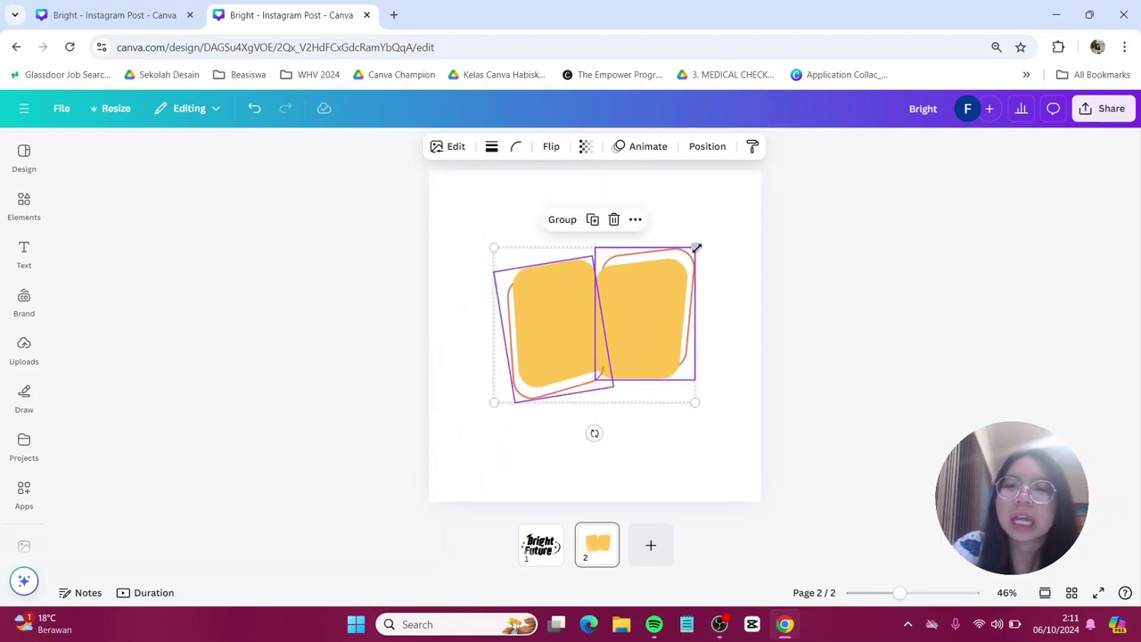
left_click_drag(697, 246, 709, 234)
mouse_move(689, 274)
left_mouse_down()
mouse_move(665, 274)
mouse_move(675, 270)
left_mouse_up()
Change the left shape's outline to the custom dark brown #69311E.
left_click(691, 332)
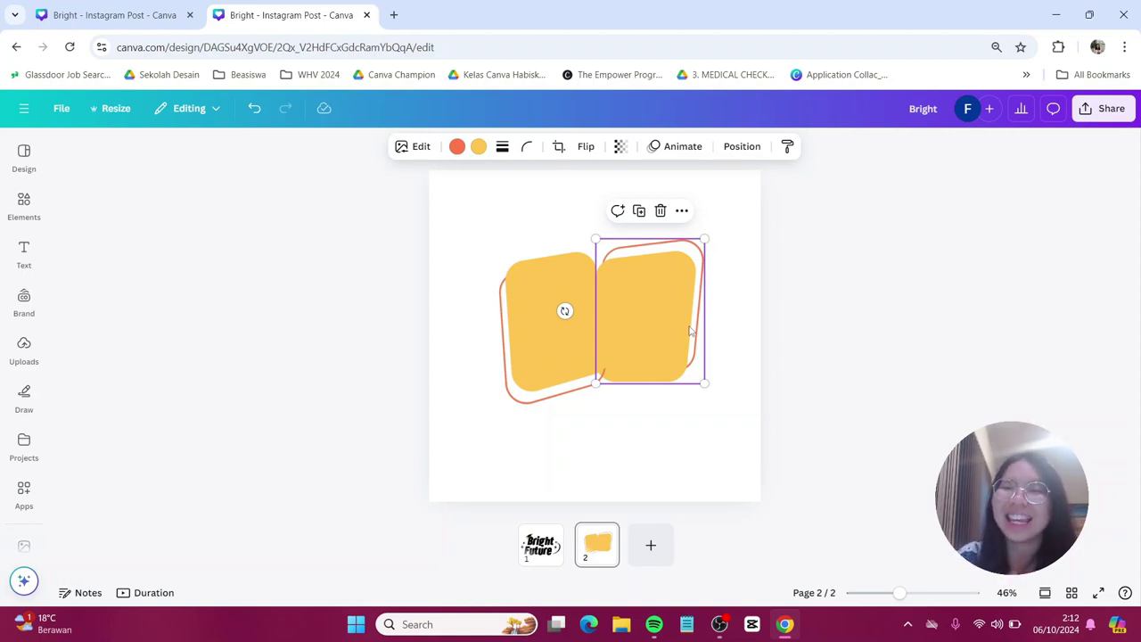
left_click(456, 146)
left_click(517, 298)
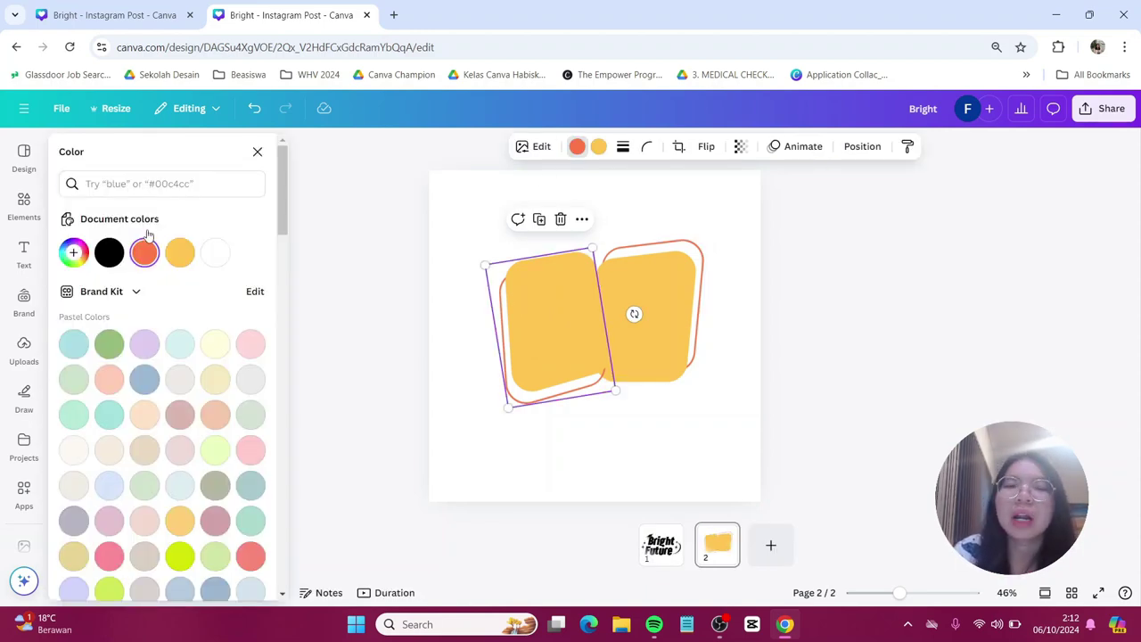
left_click(74, 253)
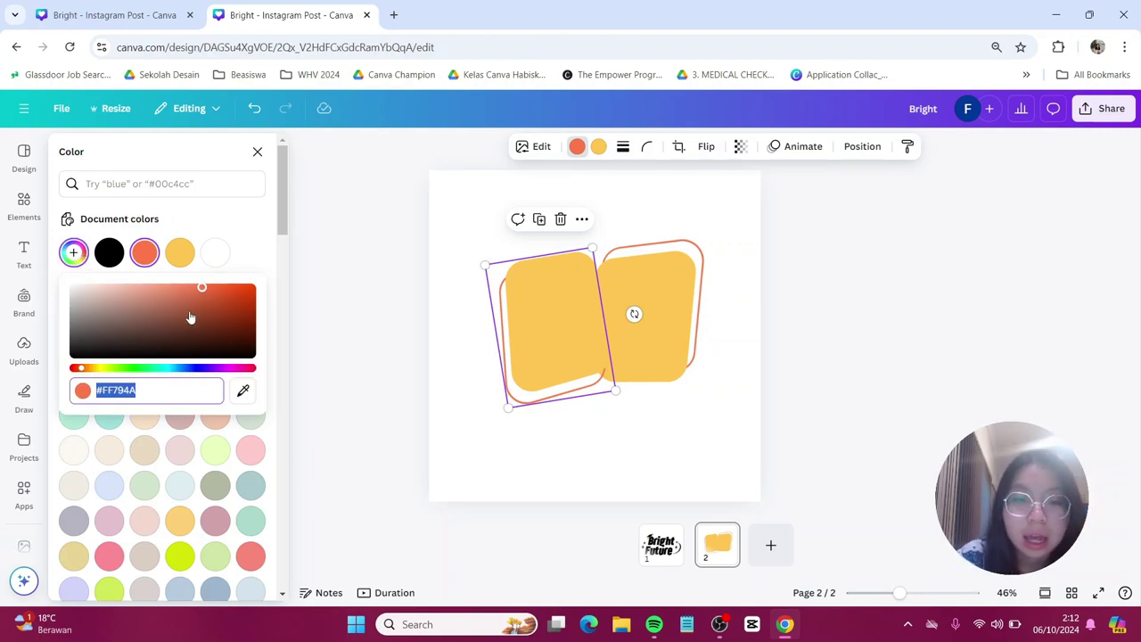
type("#69")
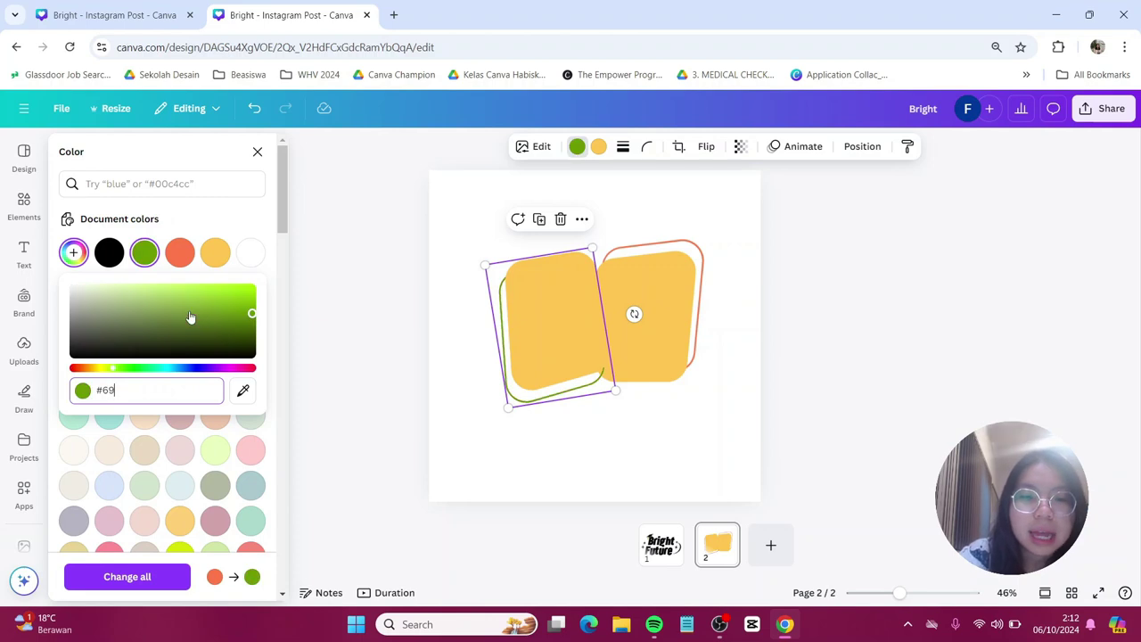
type("311")
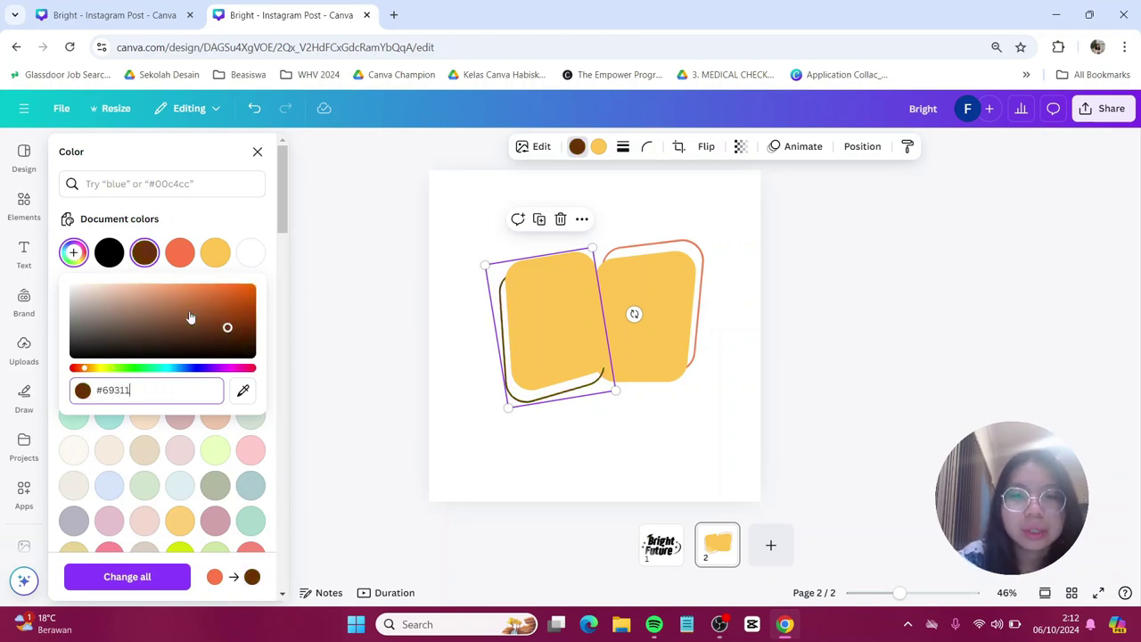
type("E")
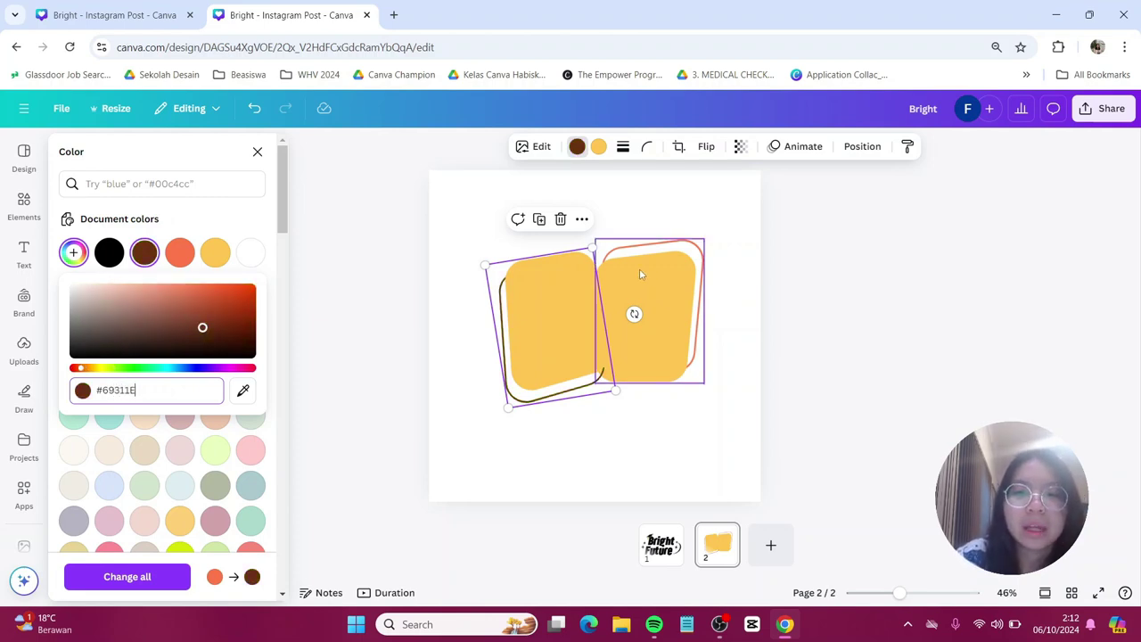
Apply the same dark brown document color to the right shape's outline.
left_click(663, 258)
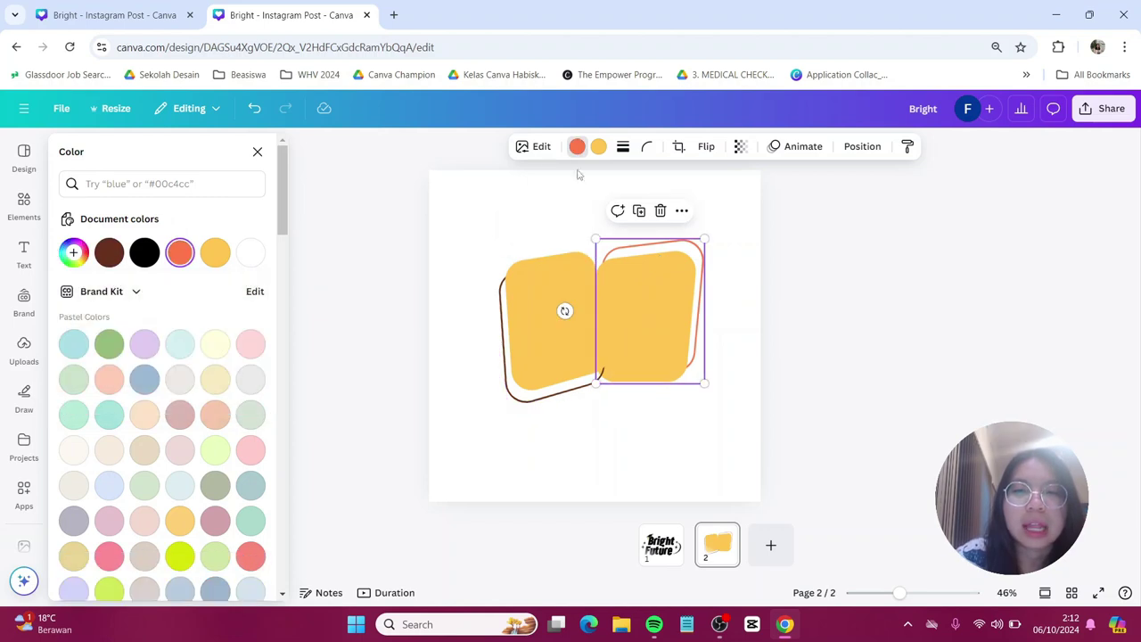
left_click(112, 258)
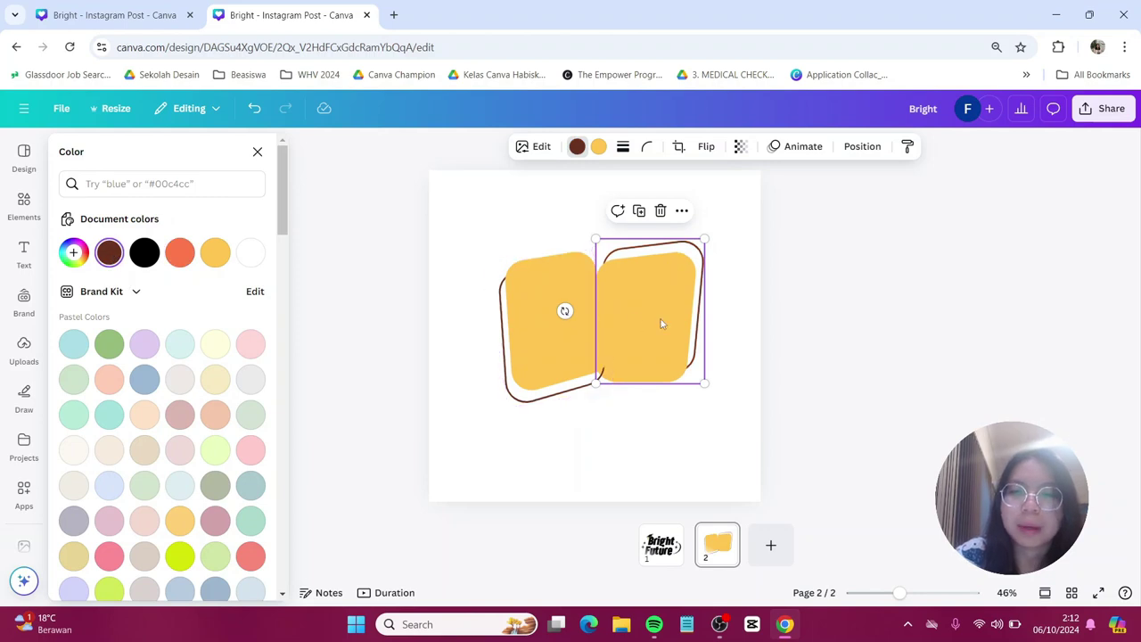
left_click(802, 356)
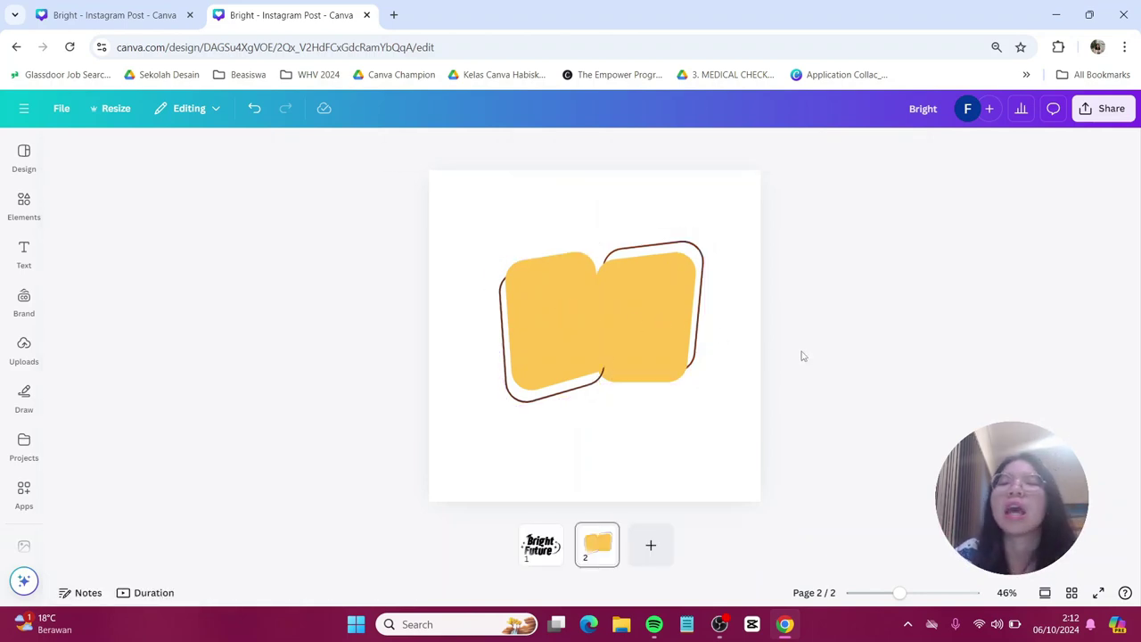
Check the hex code of the right shape's yellow fill.
left_click(664, 326)
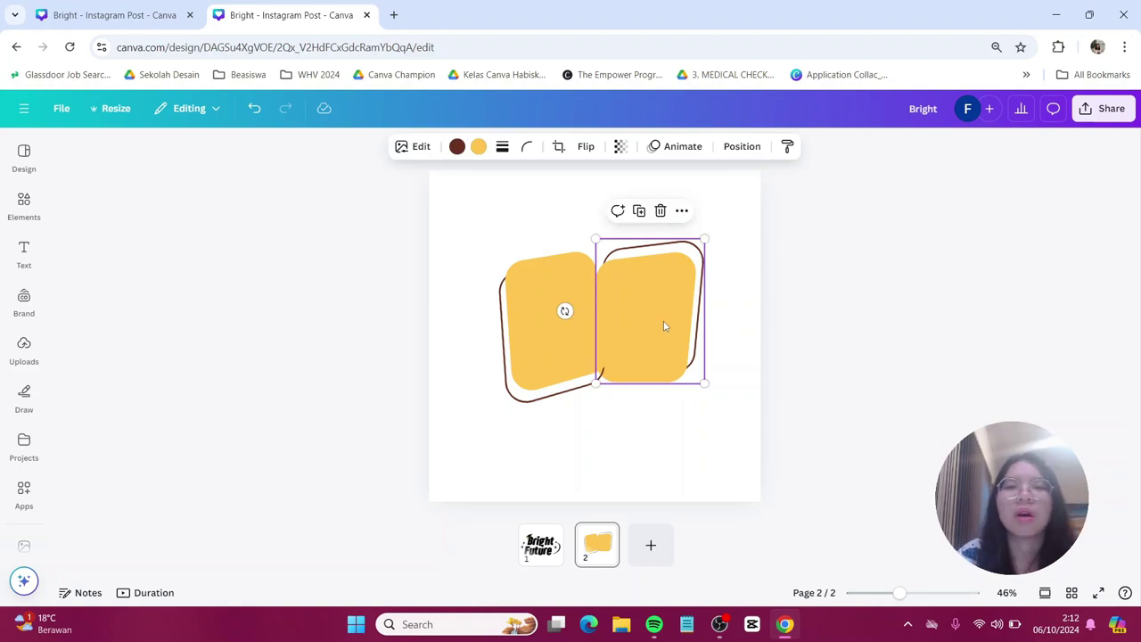
left_click(478, 146)
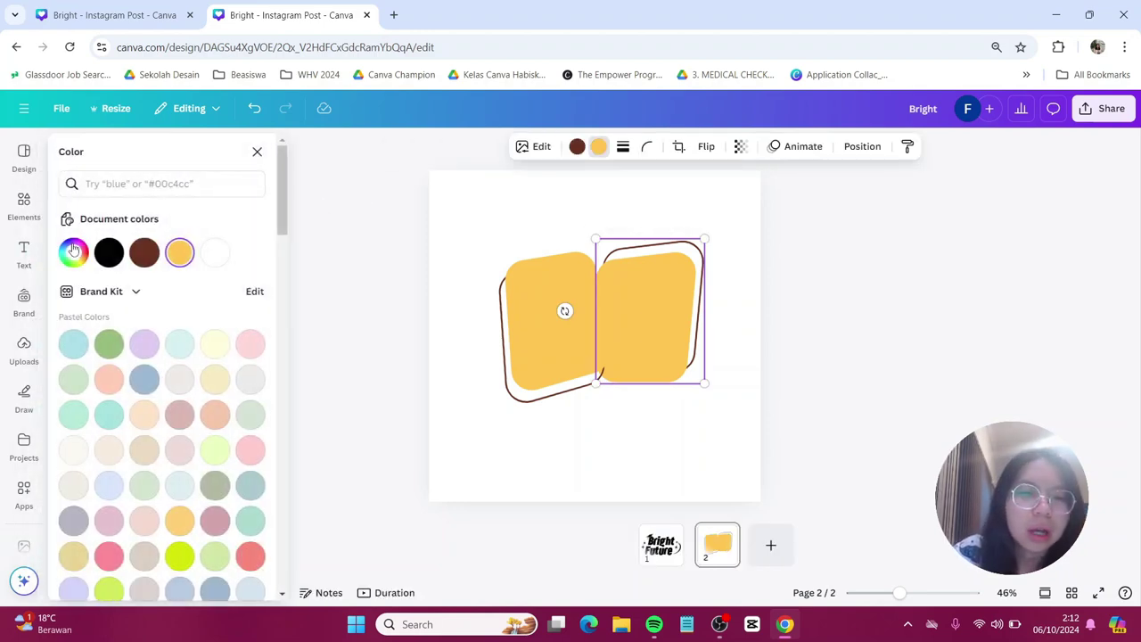
left_click(74, 252)
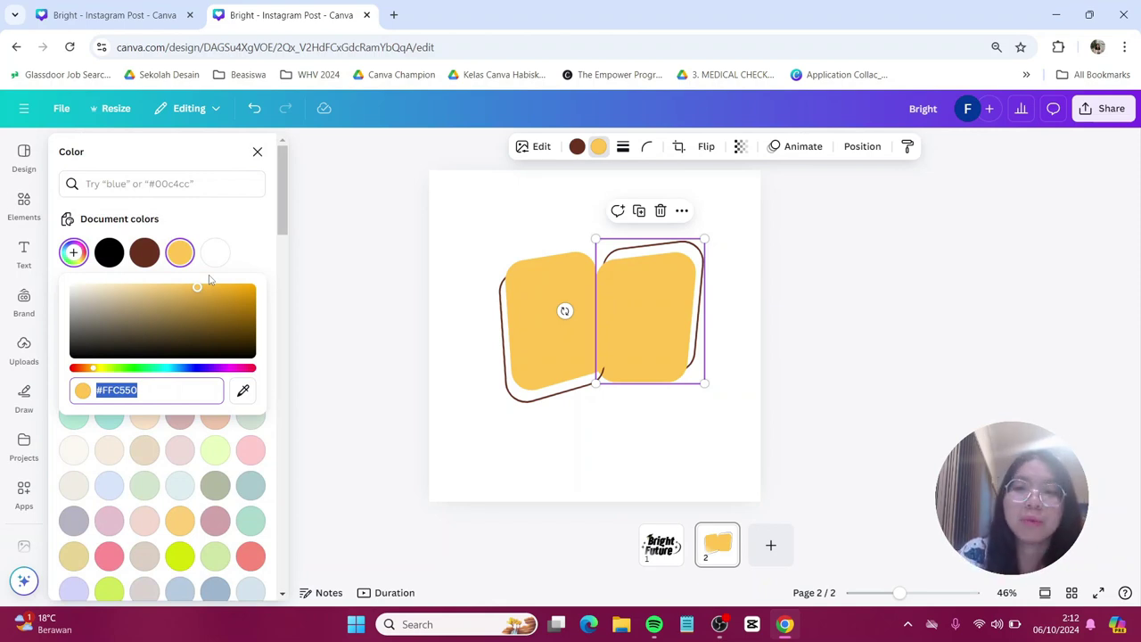
left_click(776, 313)
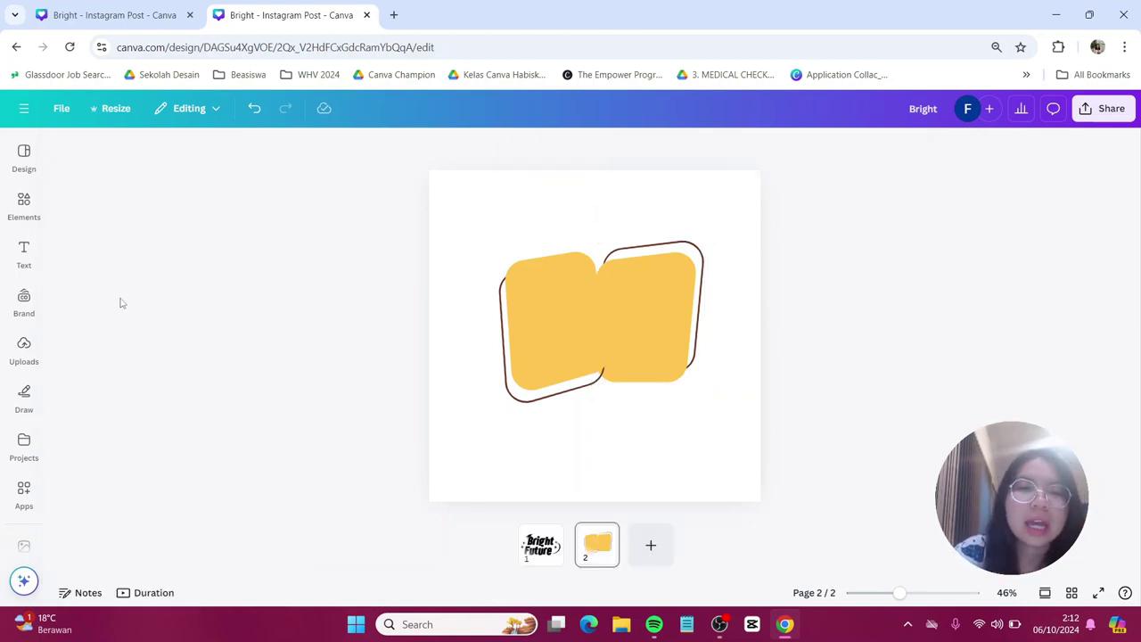
Add a heading reading "1", enlarge it to size 260 and set its font to Sugo Display.
left_click(24, 252)
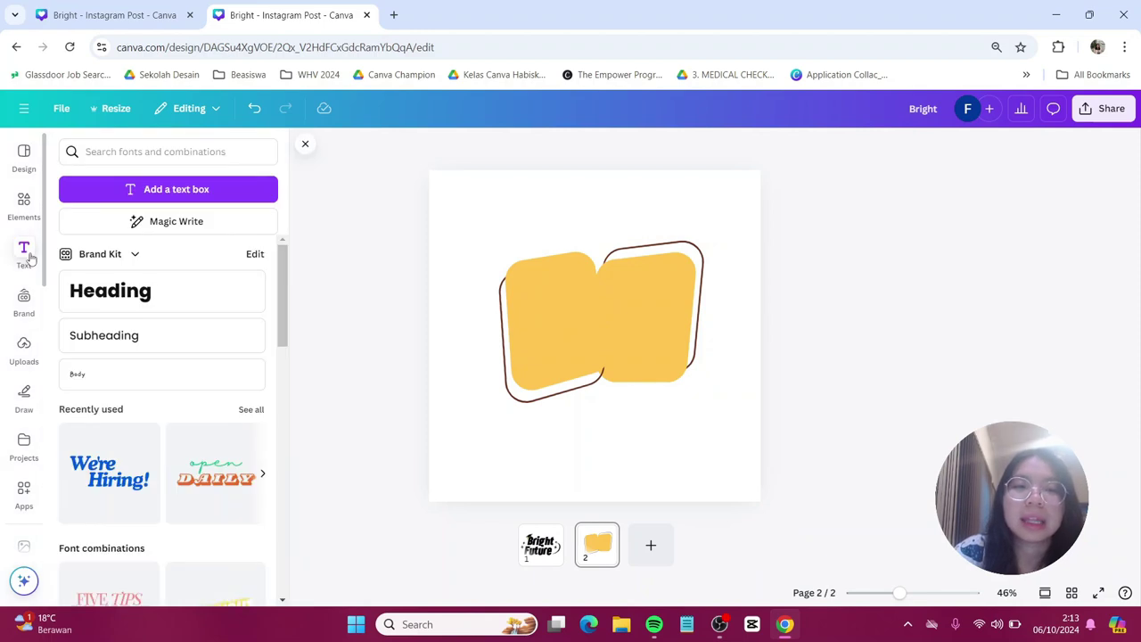
left_click(120, 297)
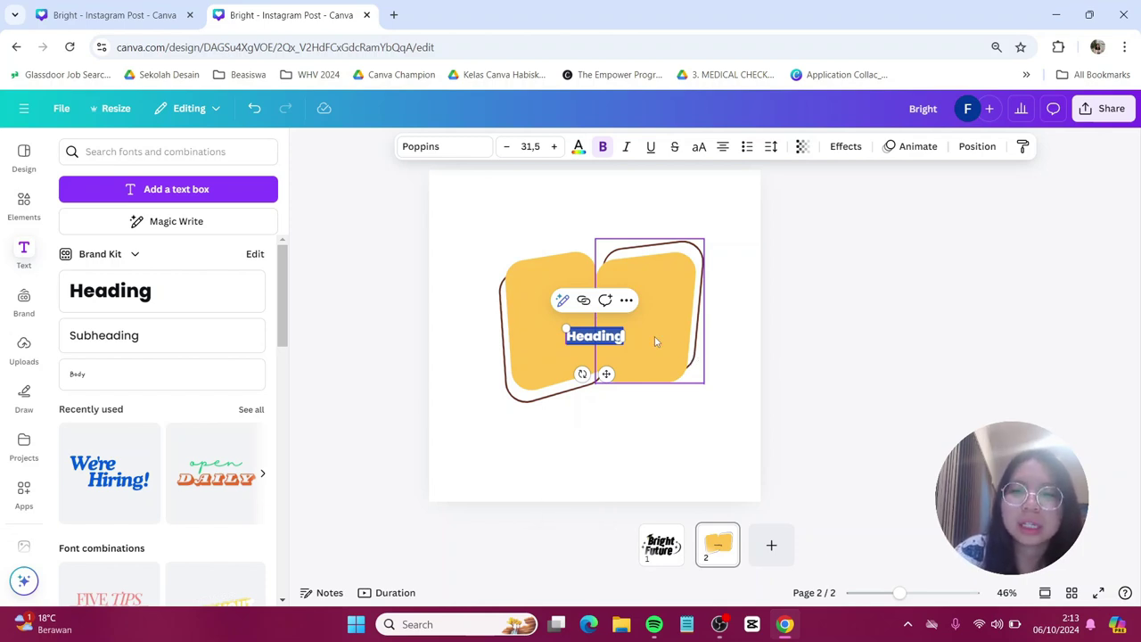
key("BackSpace")
left_click_drag(618, 366, 633, 455)
double_click(624, 365)
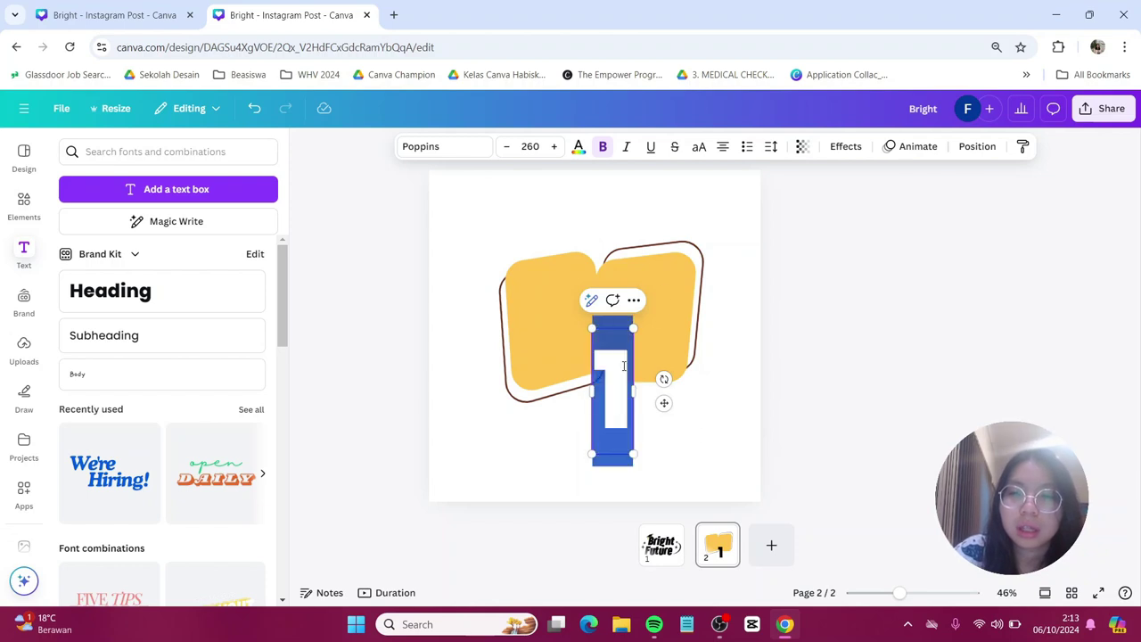
left_click(455, 149)
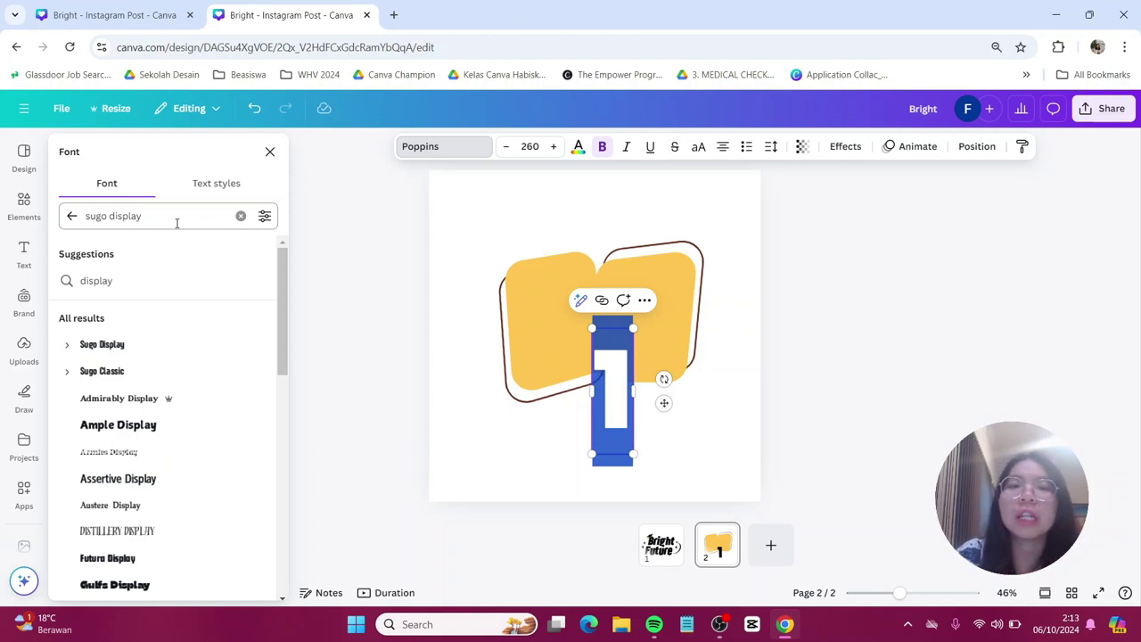
left_click(105, 344)
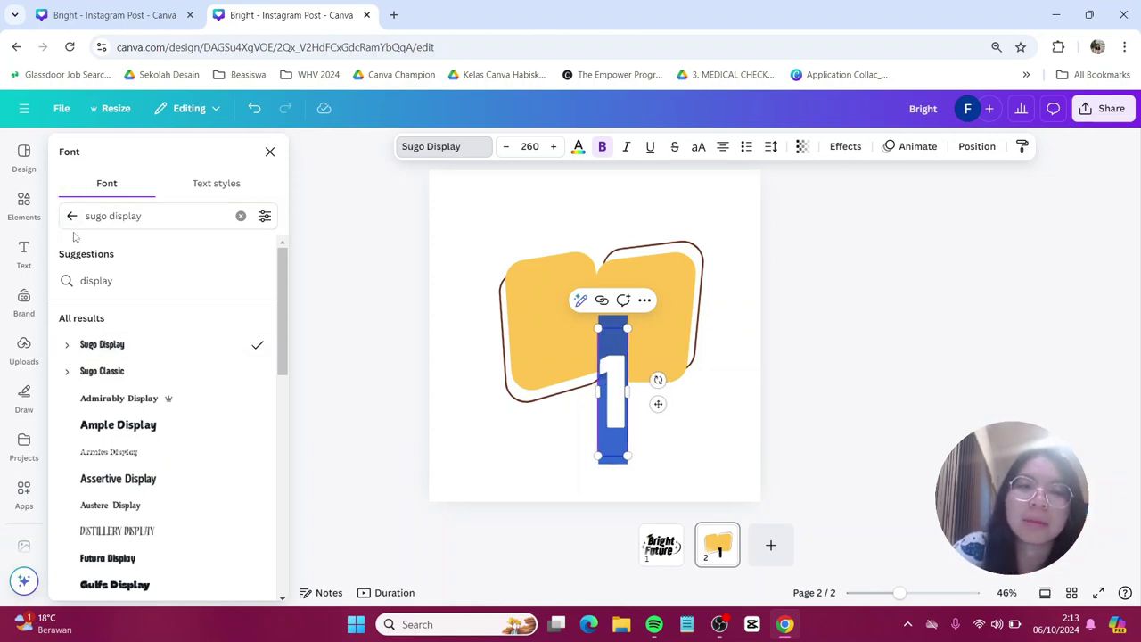
Browse the fonts in the Display category.
left_click(72, 216)
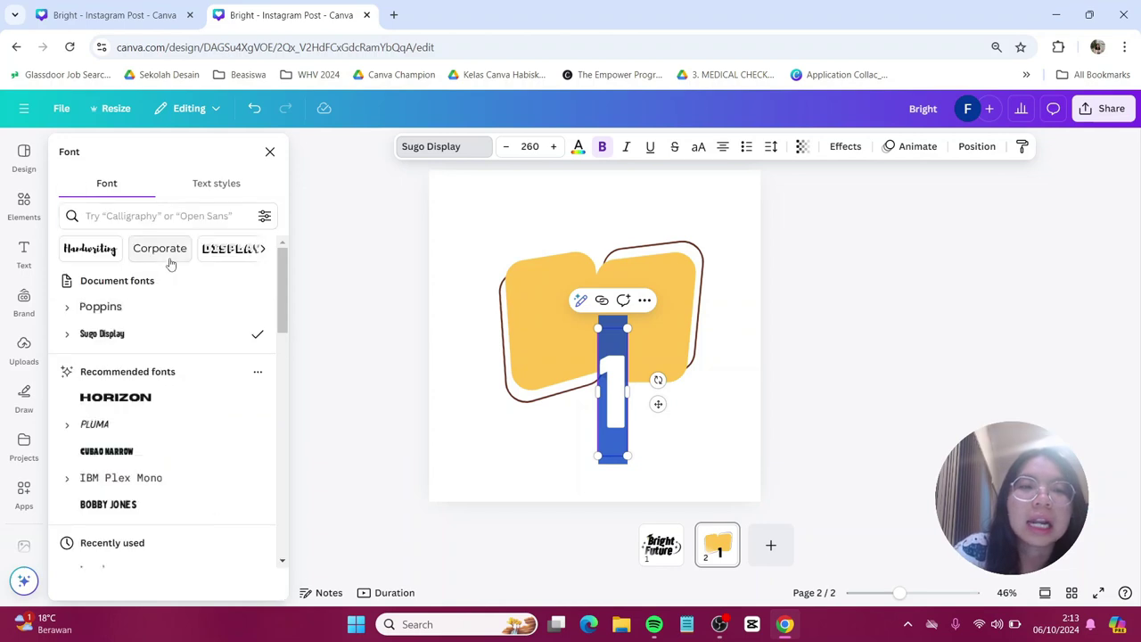
left_click(231, 254)
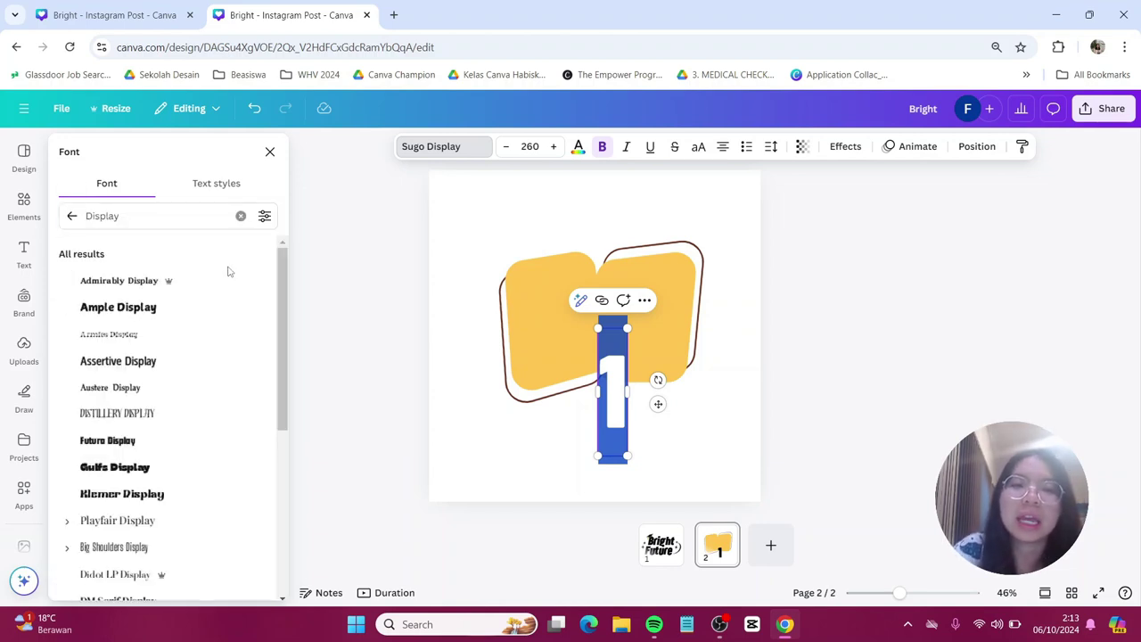
scroll(223, 305, "down", 3)
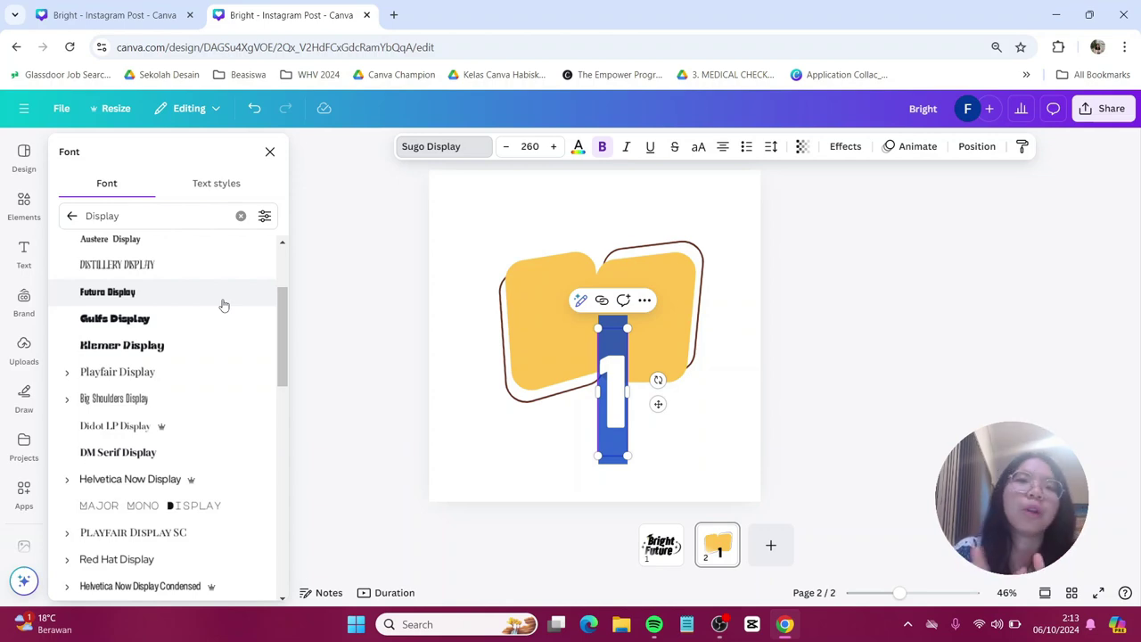
Place the "1" on the left yellow shape and tilt it to about -7° to match the shape.
left_click_drag(616, 392, 556, 317)
left_click_drag(537, 413, 553, 423)
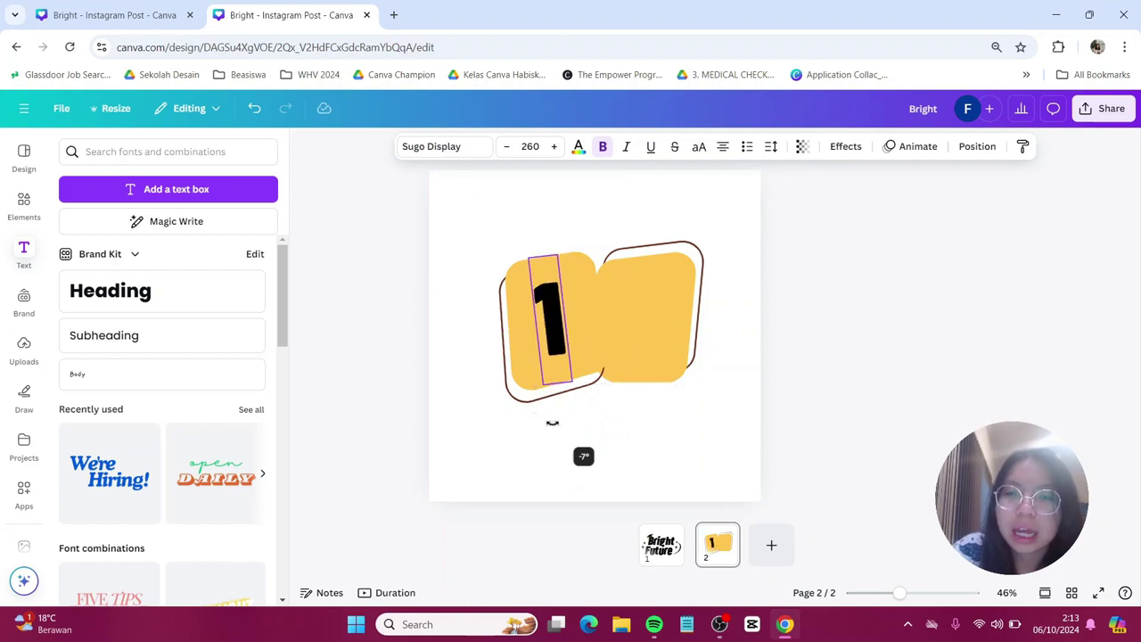
left_click(629, 441)
Color the "1" with the dark brown document color used for the outlines.
left_click(564, 323)
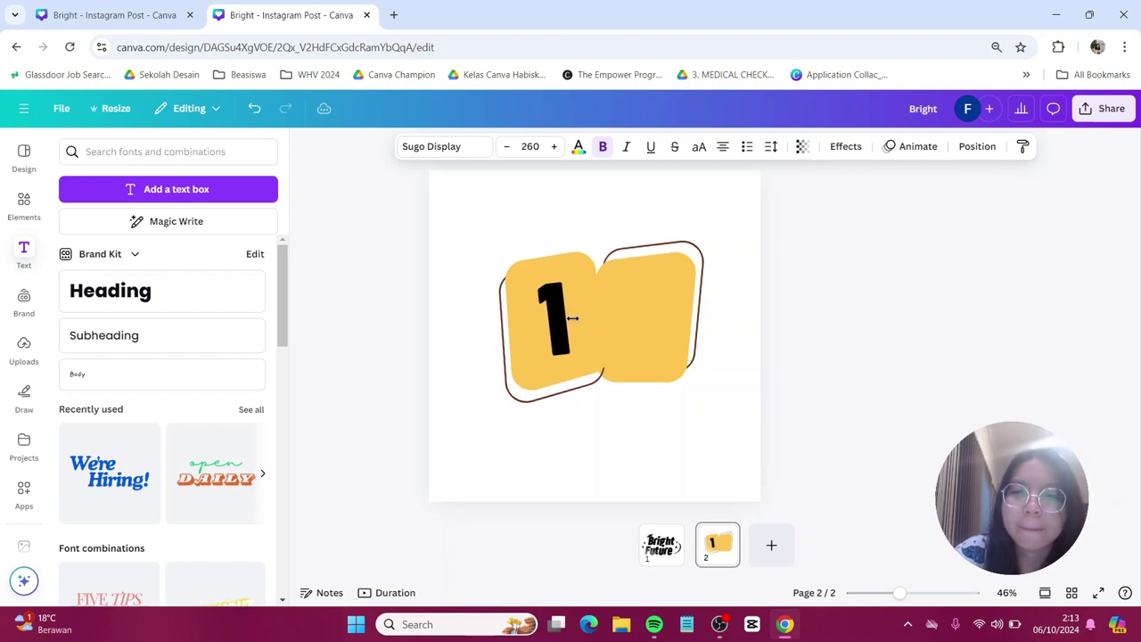
left_click(571, 318)
left_click(572, 318)
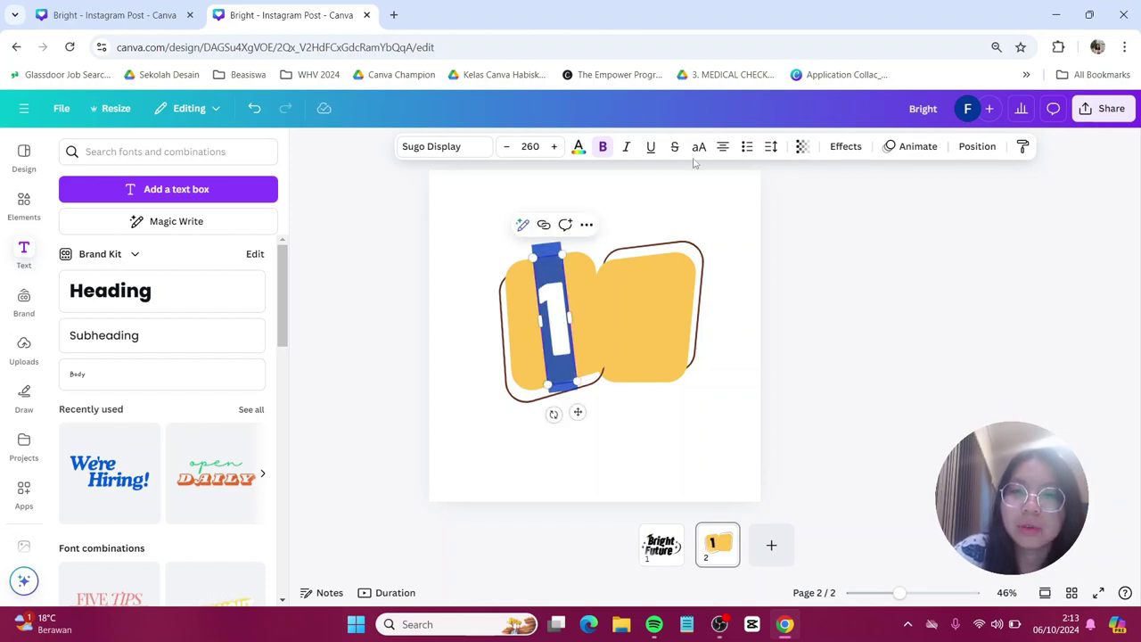
left_click(579, 148)
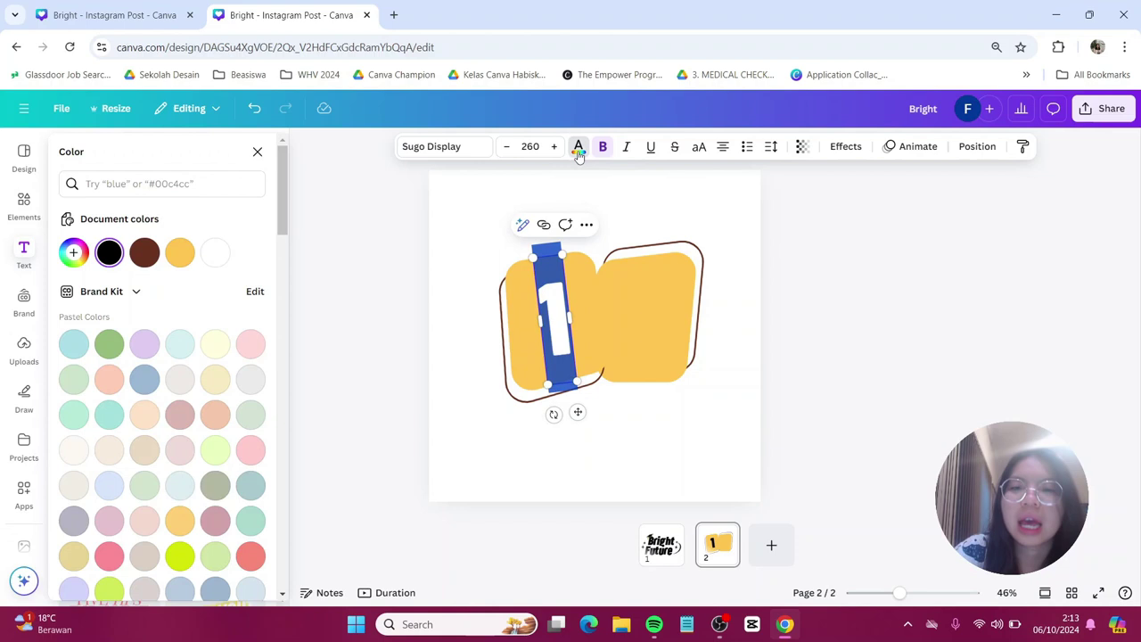
left_click(143, 255)
Duplicate the "1" onto the right yellow shape and change the copy's text to "2".
left_click(569, 355)
key("ctrl+d")
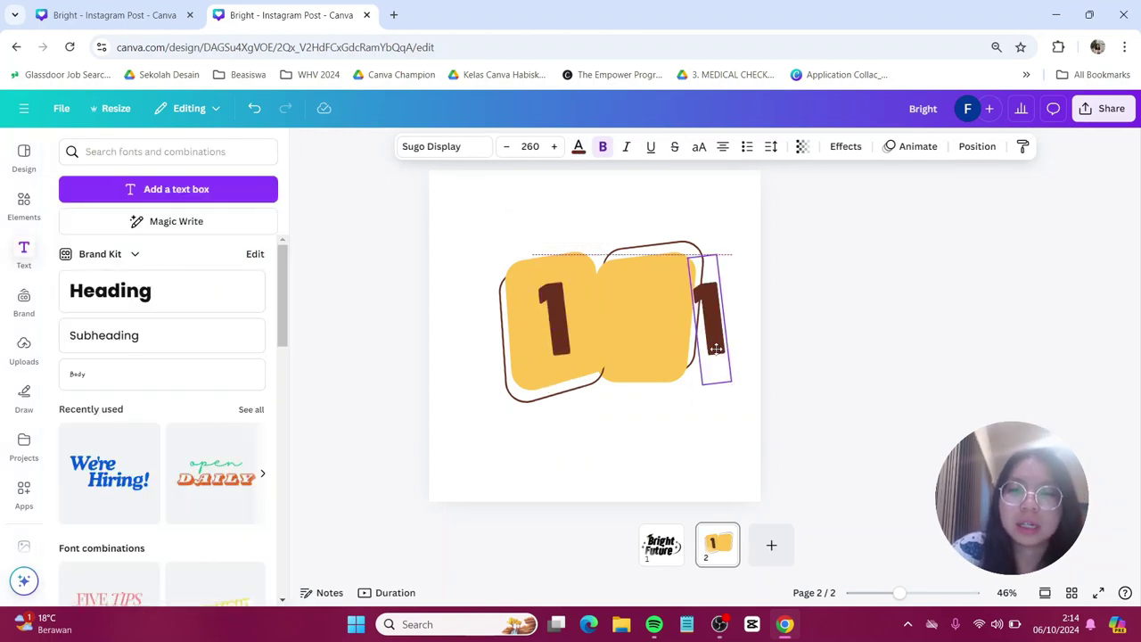
left_click_drag(713, 314, 654, 305)
double_click(658, 312)
type("2")
left_click(715, 455)
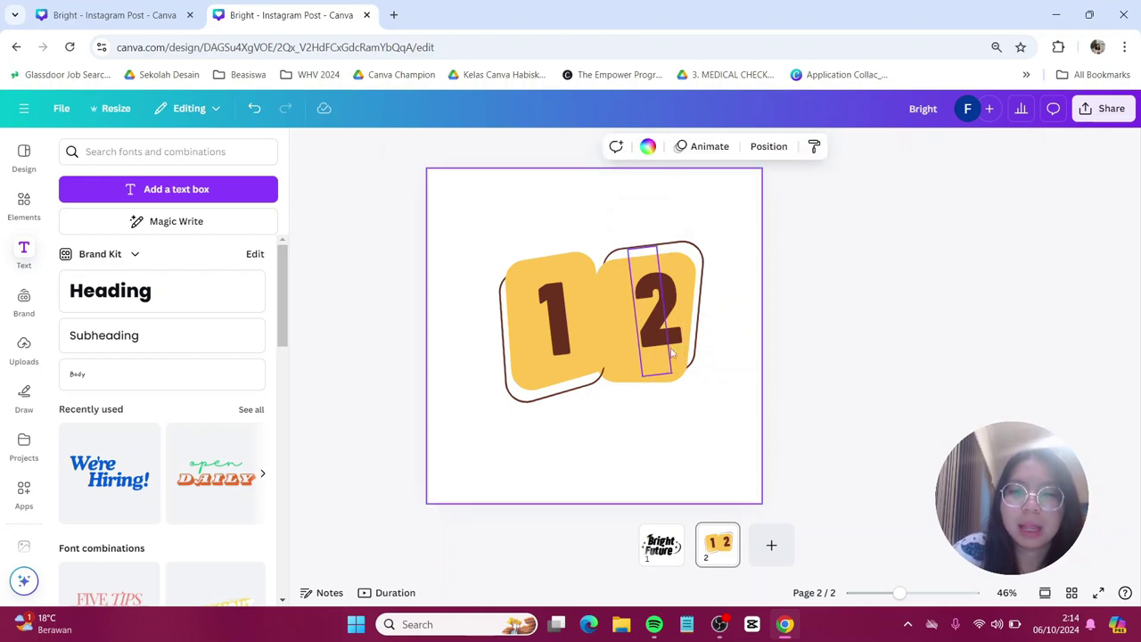
Tilt the "2" slightly clockwise to follow the right shape and center it on that shape.
left_click(674, 356)
left_click_drag(649, 406, 629, 446)
left_click(687, 438)
left_click_drag(640, 341, 637, 337)
left_click(789, 372)
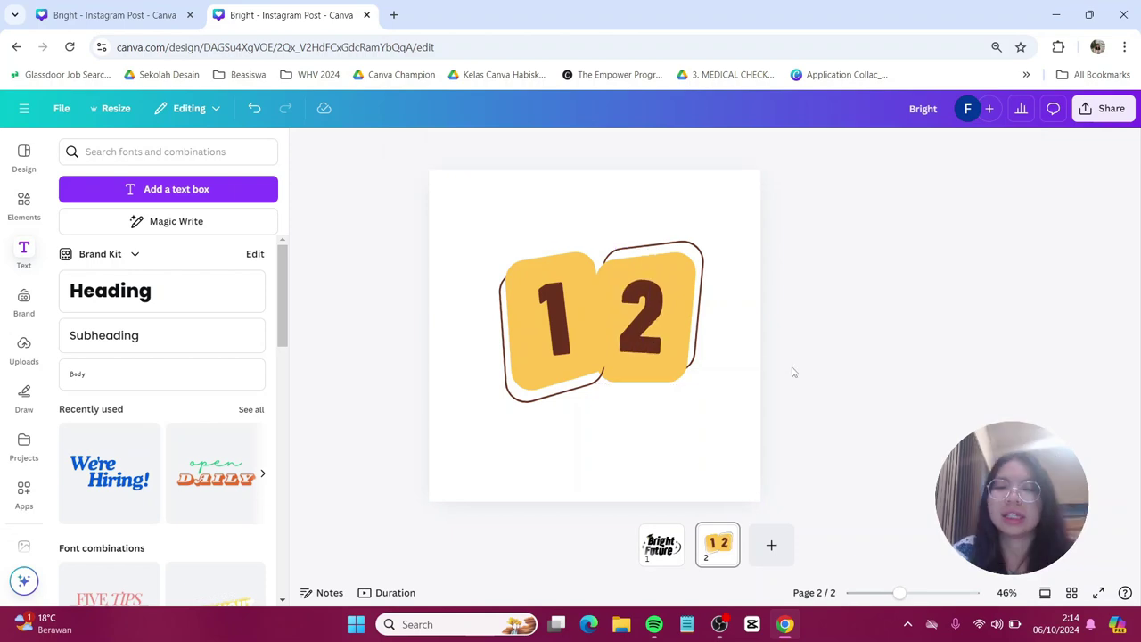
Add a new heading reading "SOCIAL" to page 2 and set its font to Sugo Display.
left_click(134, 303)
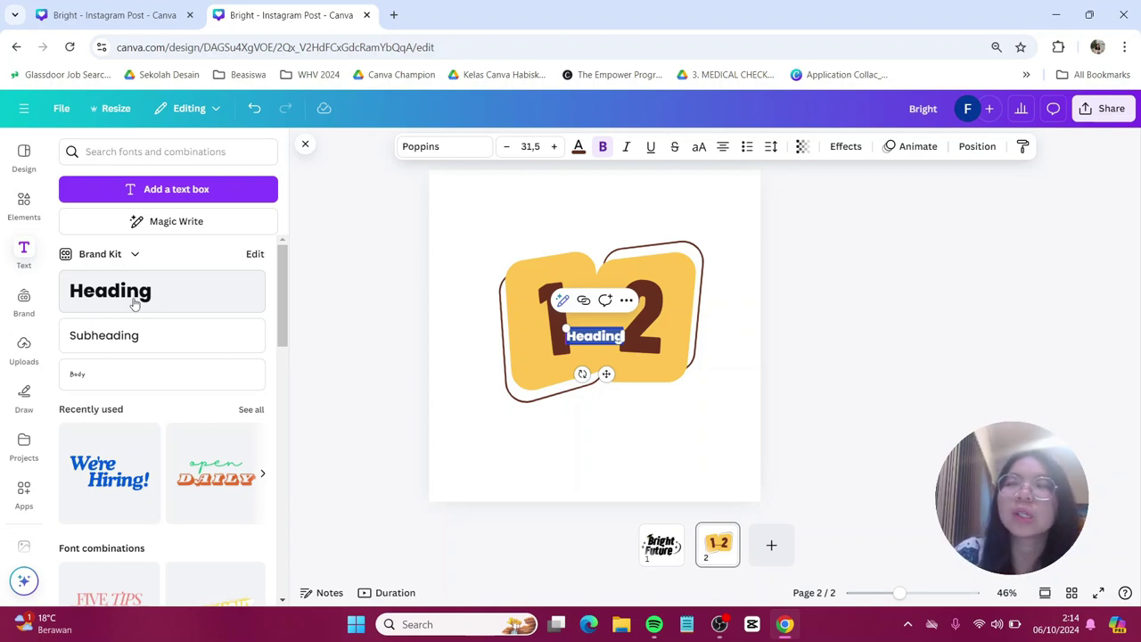
type("SOCIAL")
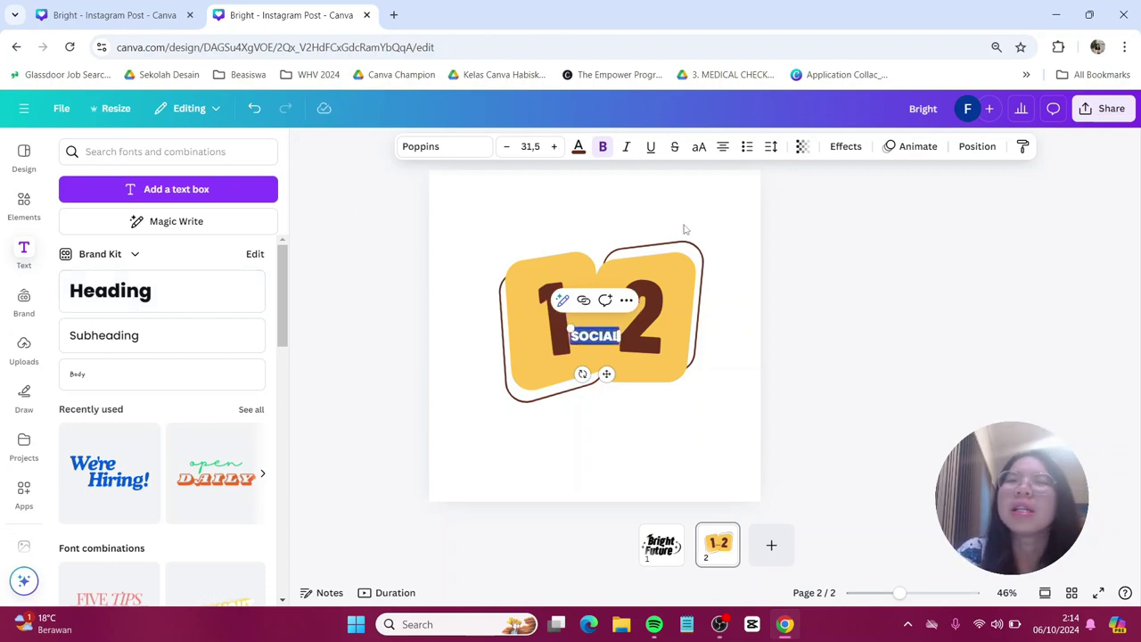
left_click(469, 152)
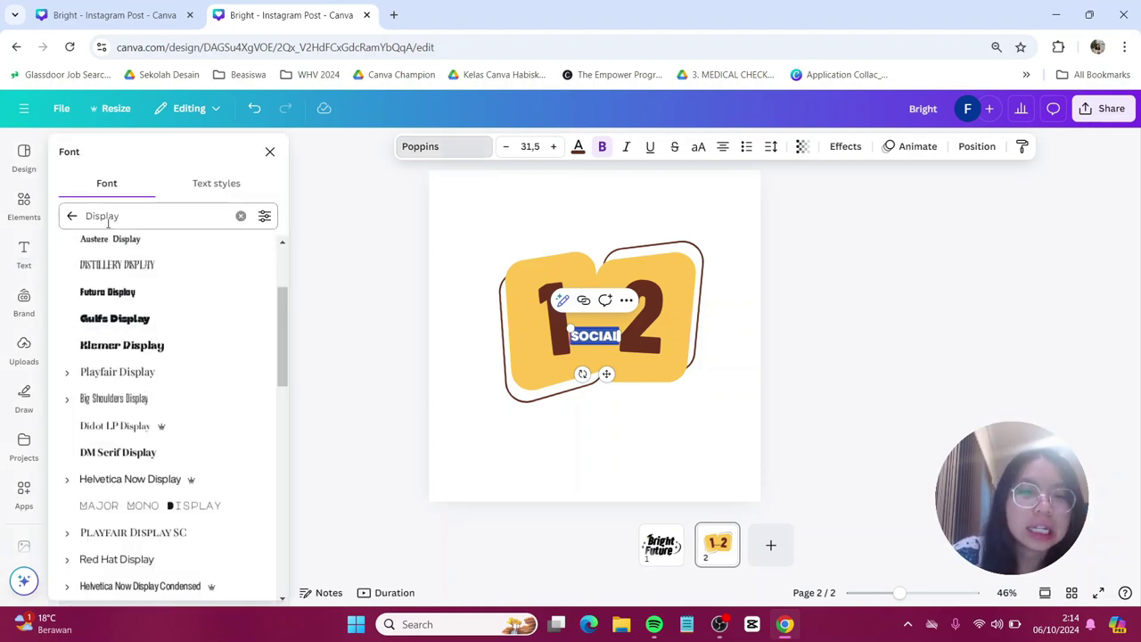
left_click(72, 217)
left_click(148, 333)
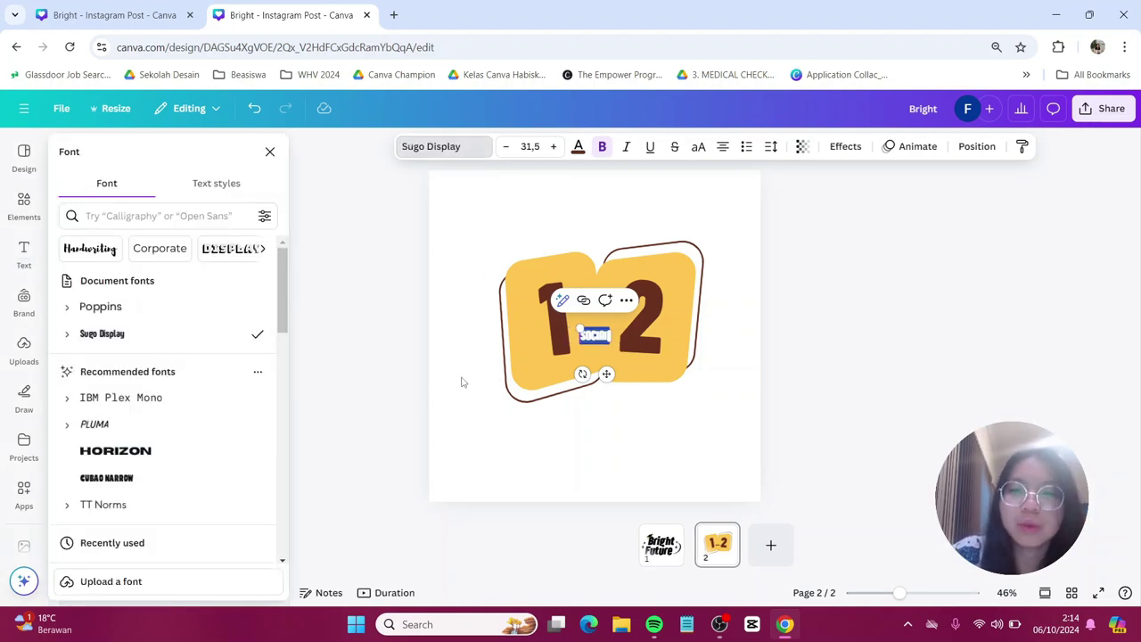
Enlarge the "SOCIAL" text to font size 221 and place it below the numbers "1" and "2".
left_click_drag(609, 339, 770, 465)
left_click(812, 380)
left_click_drag(692, 379, 617, 426)
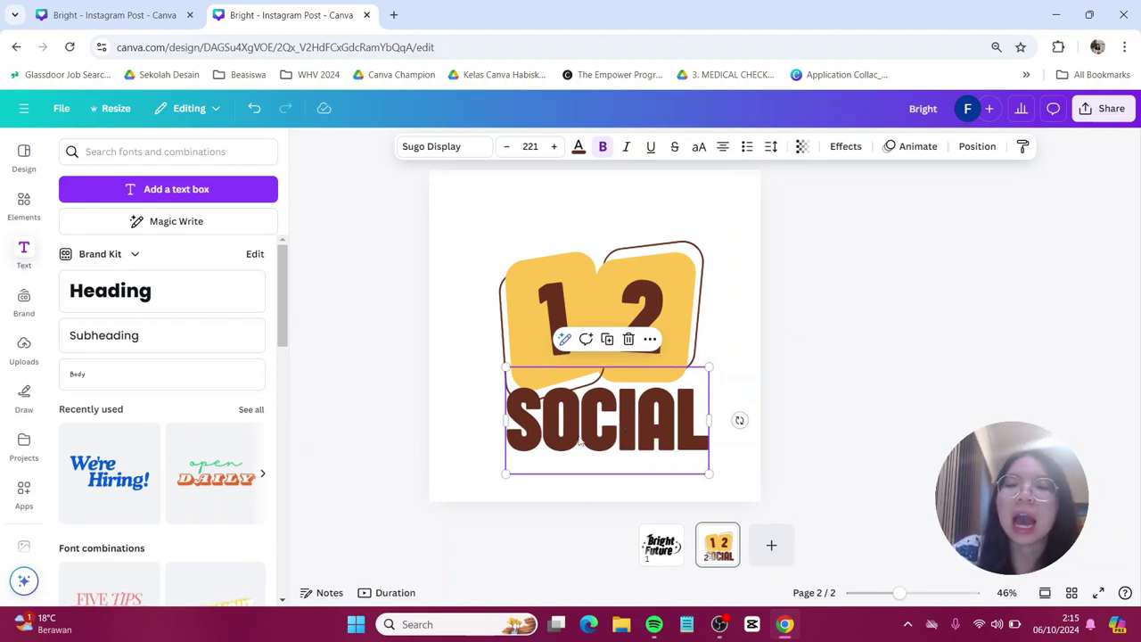
Adjust the position of "SOCIAL" so it is centered under the numbers and overlaps the lower edges of the yellow shapes.
left_click_drag(575, 435, 576, 414)
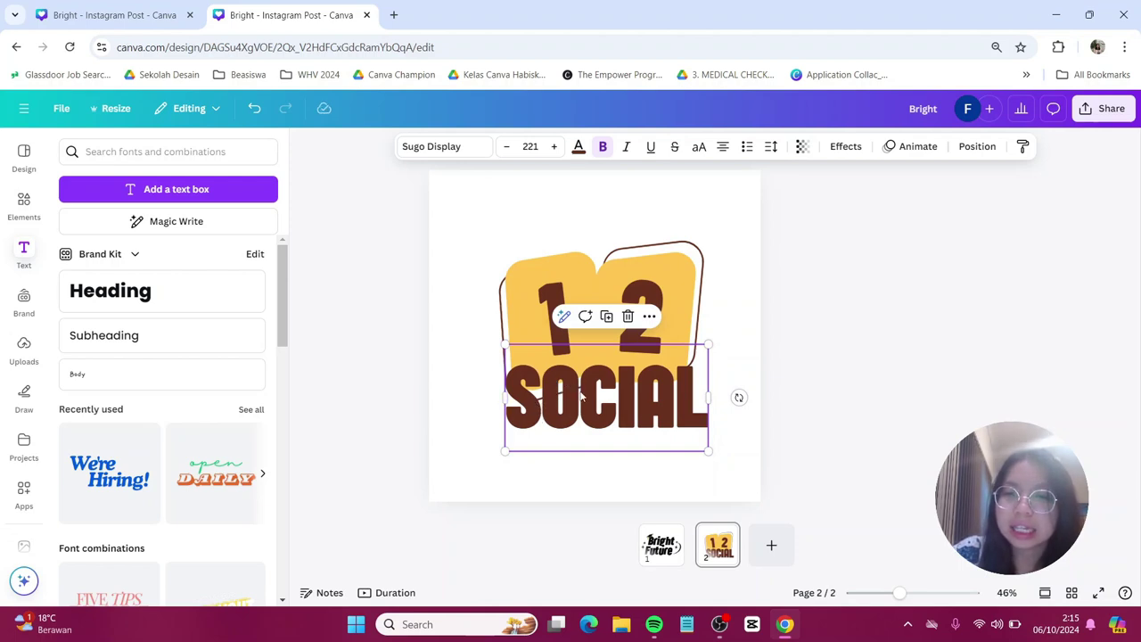
key("shift+Down")
key("shift+Down")
key("shift+Down")
key("shift+Down")
key("shift+Down")
key("shift+Down")
key("shift+Down")
key("shift+Down")
key("shift+Down")
key("shift+Down")
key("shift+Down")
key("shift+Down")
key("shift+Down")
key("shift+Down")
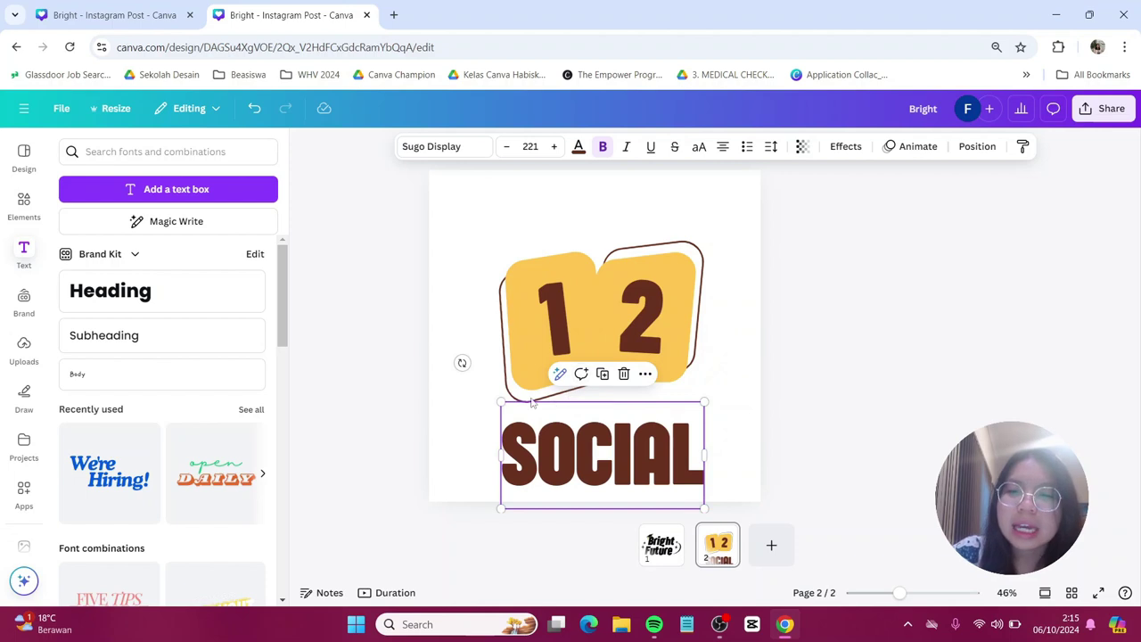
left_click_drag(582, 466, 583, 405)
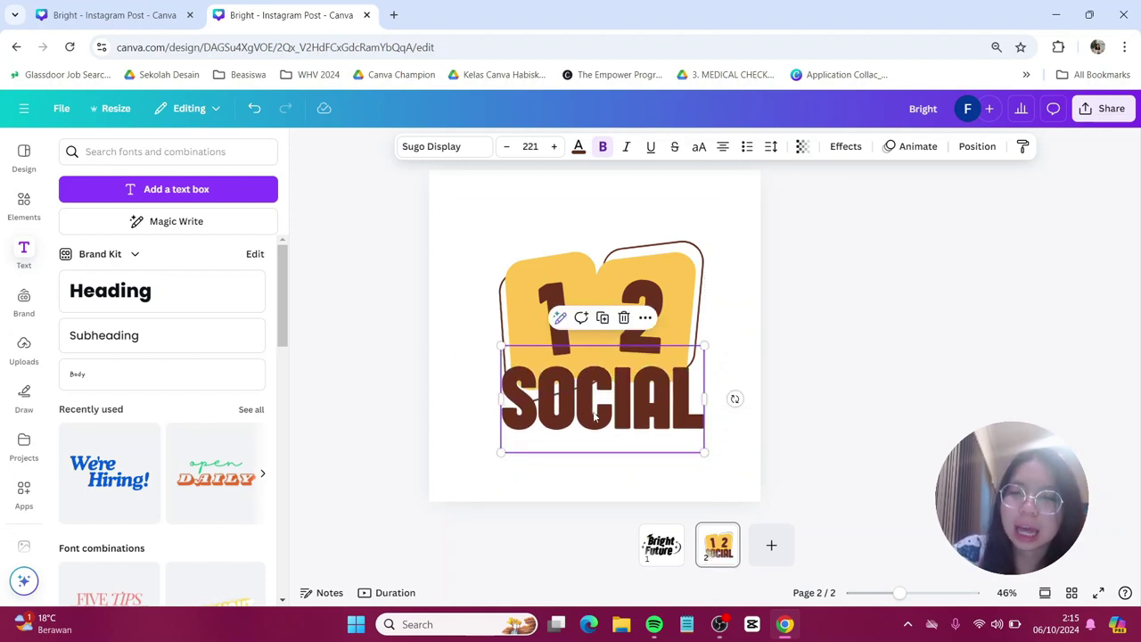
Apply the Outline effect with thickness 150 to the "SOCIAL" text and open the outline's custom color code.
left_click(847, 146)
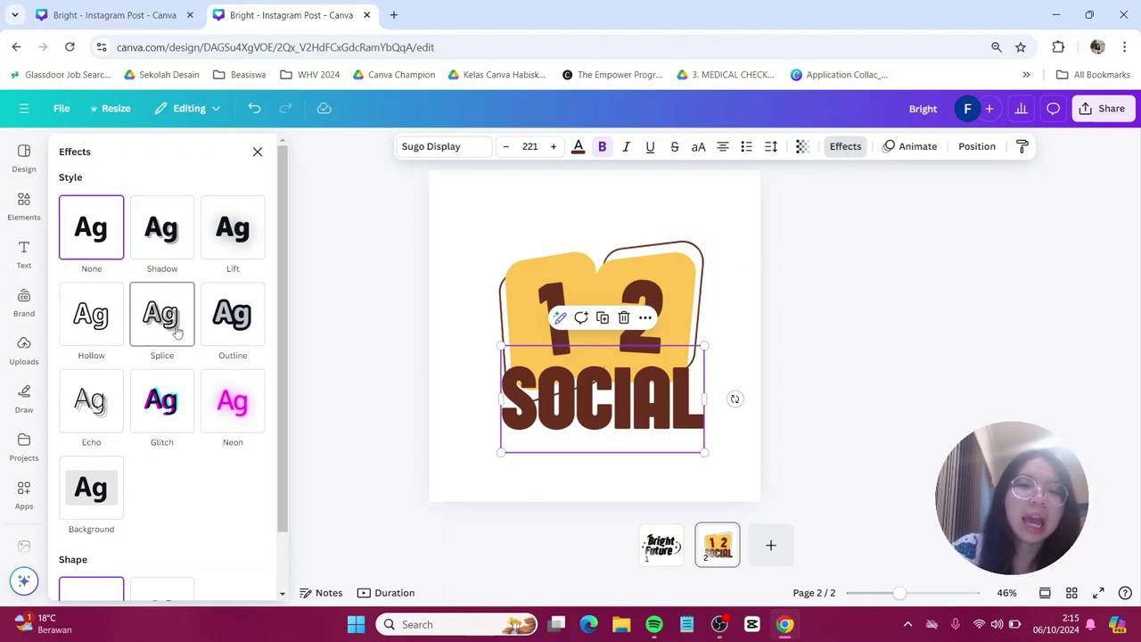
left_click(227, 345)
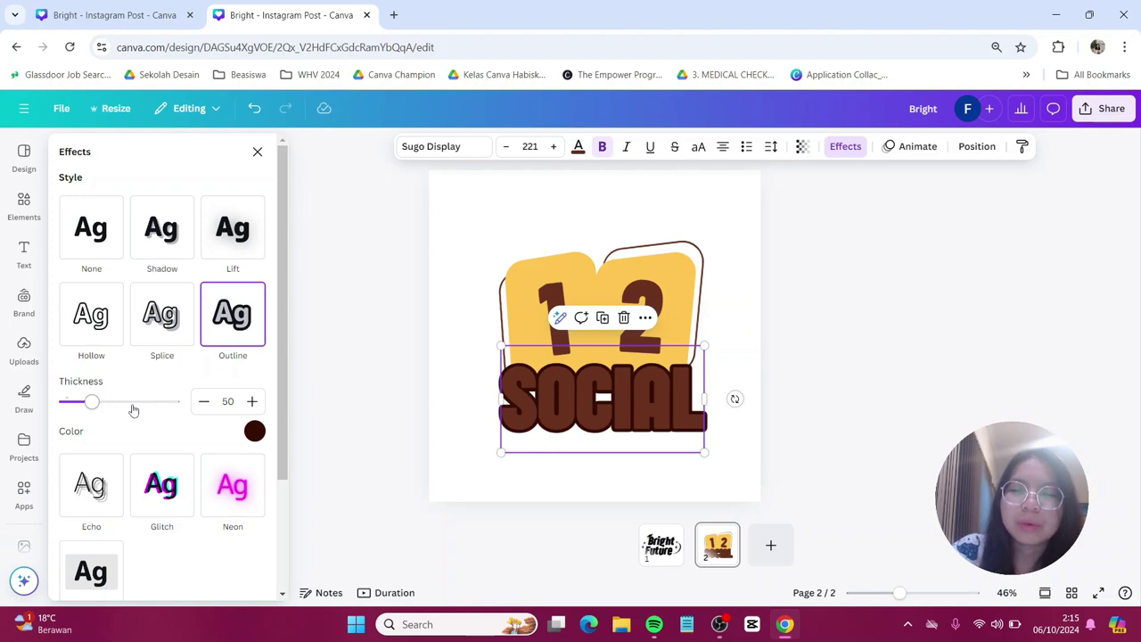
left_click_drag(133, 410, 153, 410)
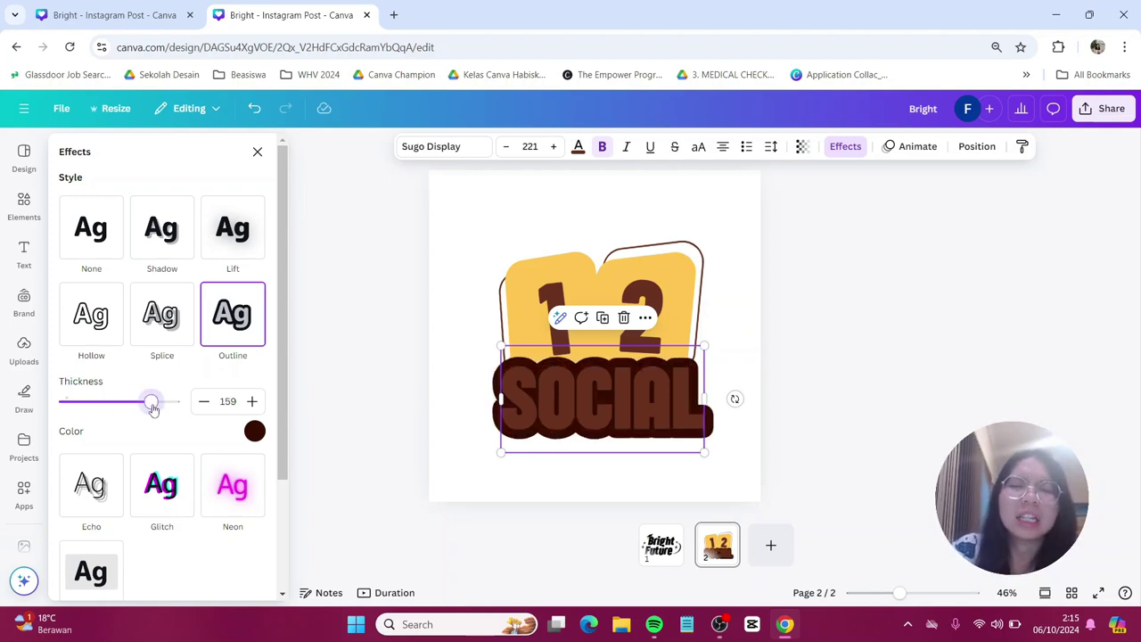
left_click_drag(152, 407, 148, 416)
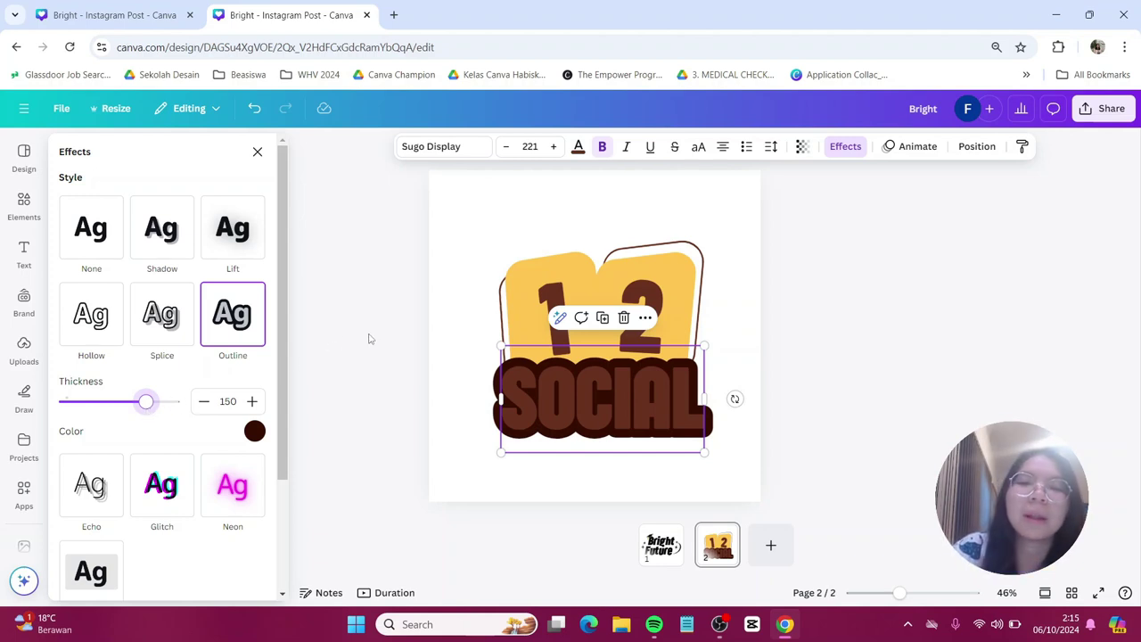
left_click(254, 431)
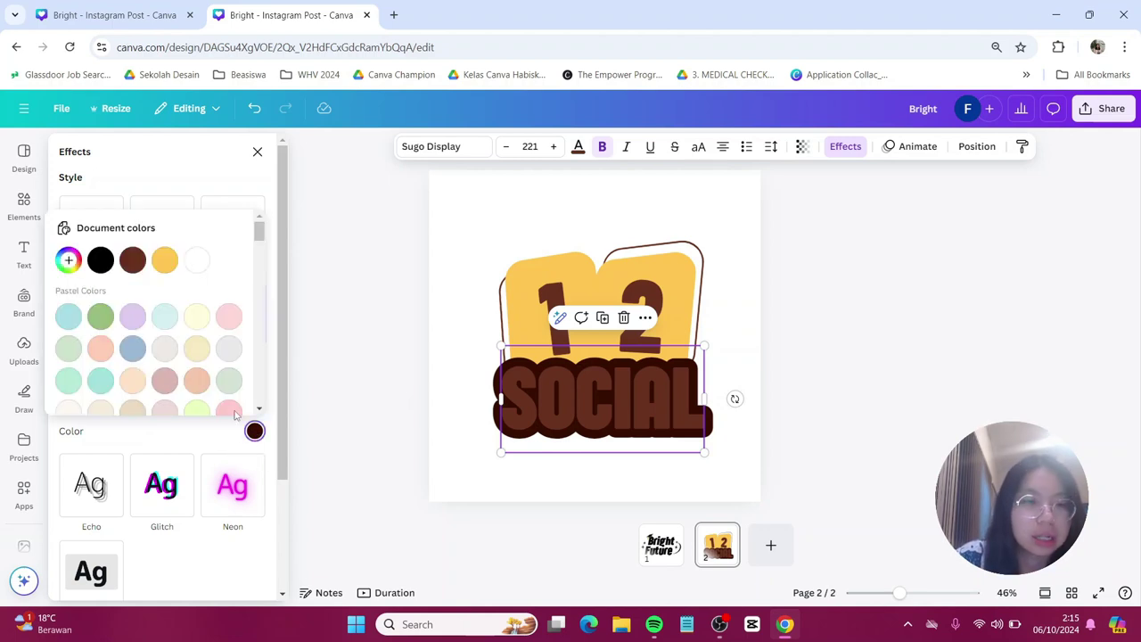
left_click(69, 259)
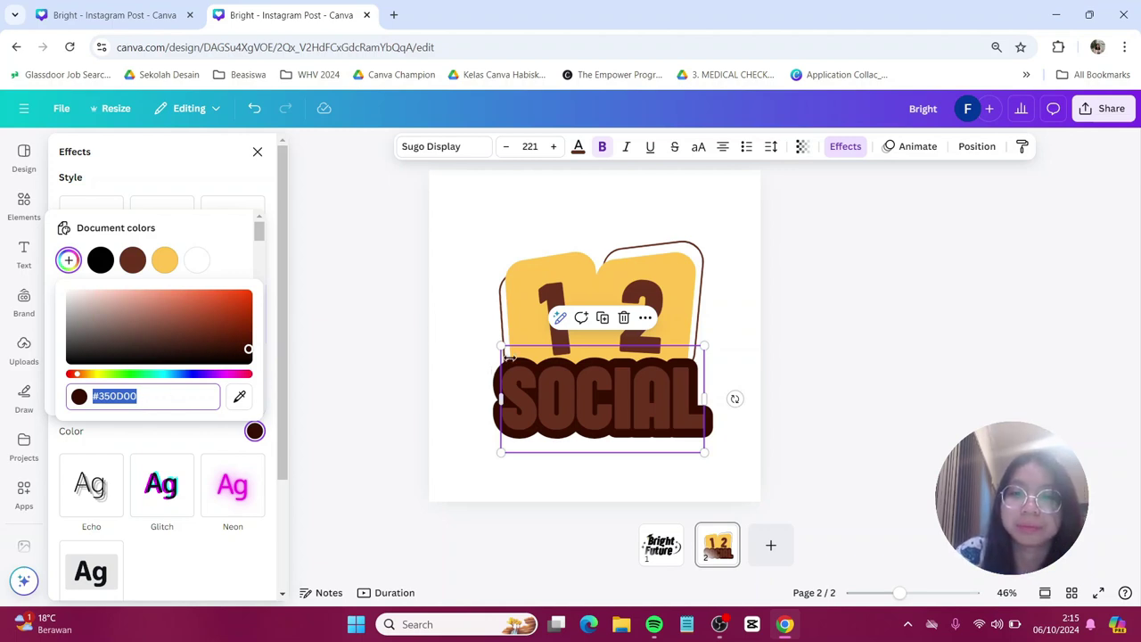
Set the fill color of the "SOCIAL" text to #F8E1D9.
left_click(577, 149)
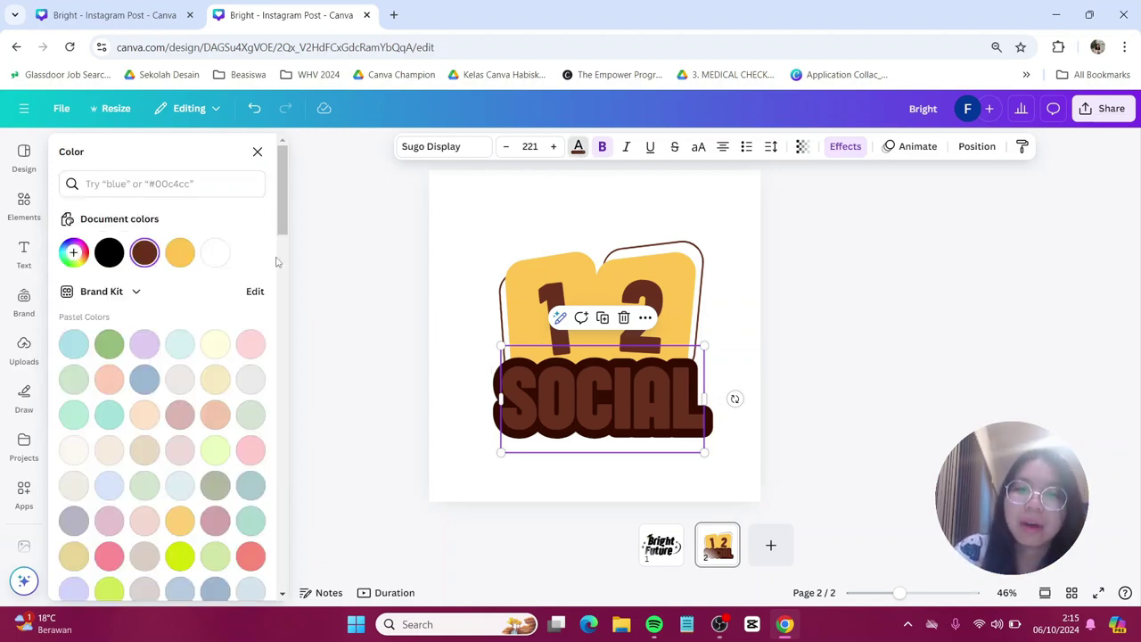
left_click(215, 253)
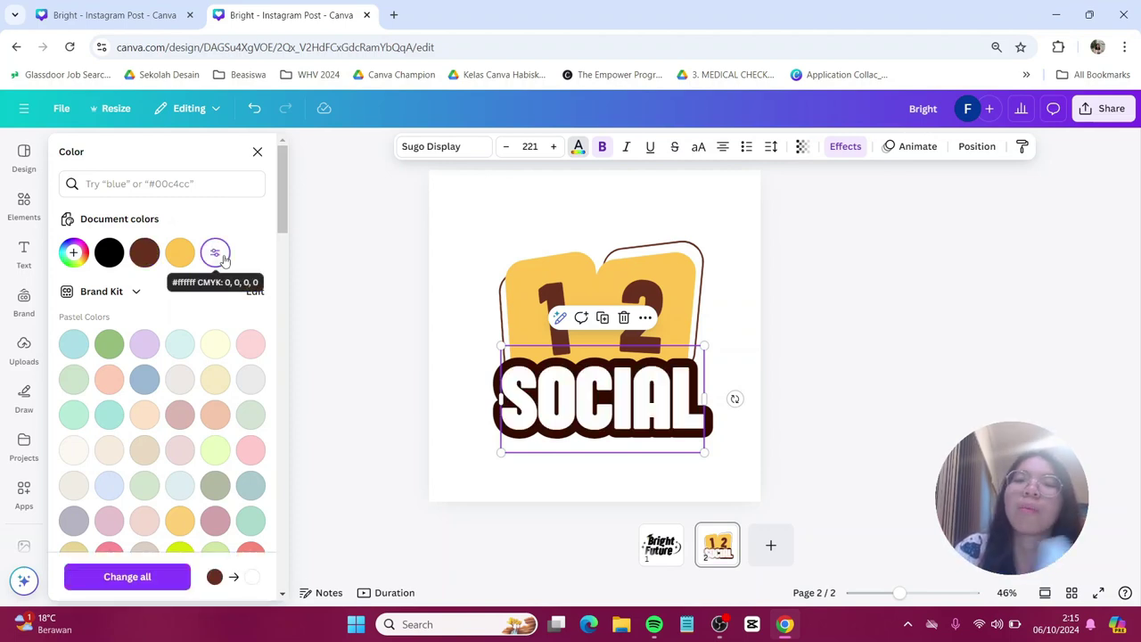
left_click(73, 253)
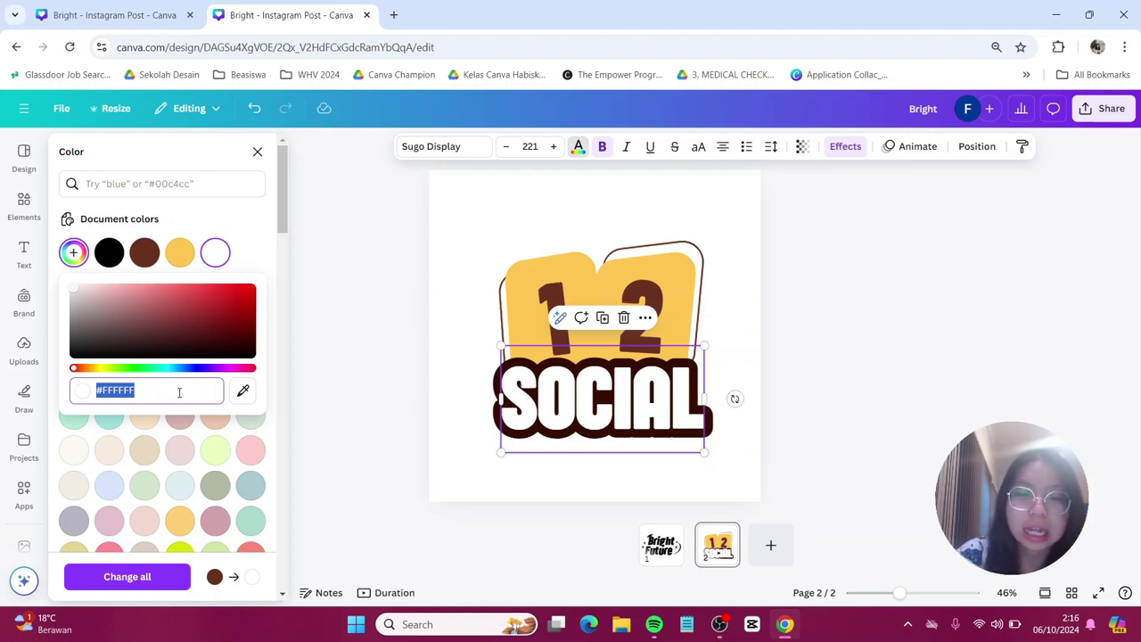
type("#F")
type("8")
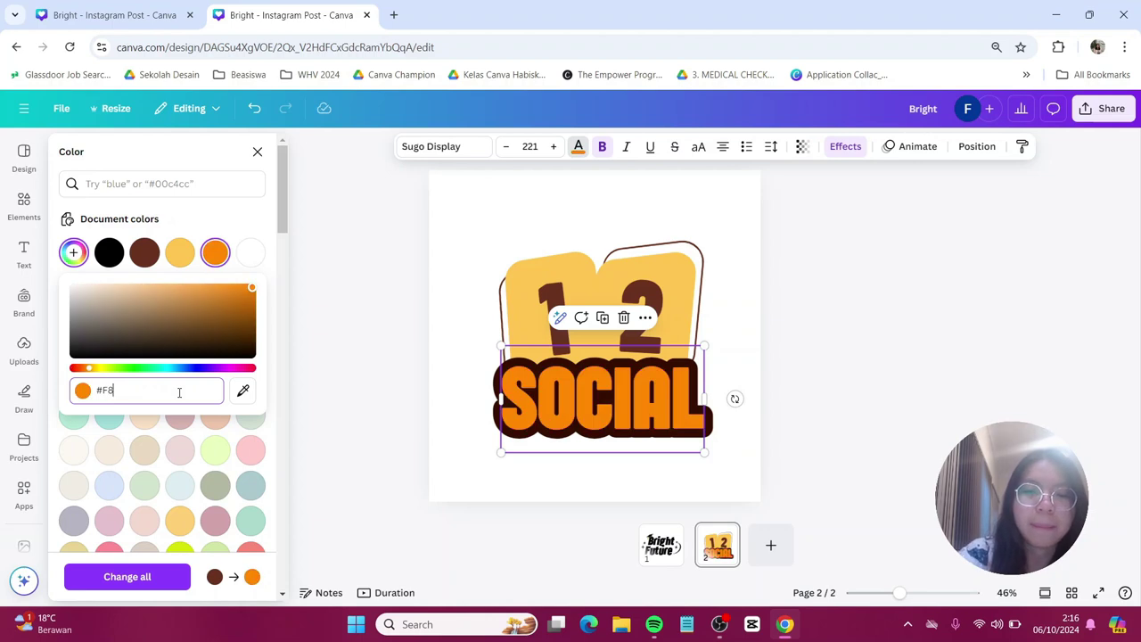
type("E")
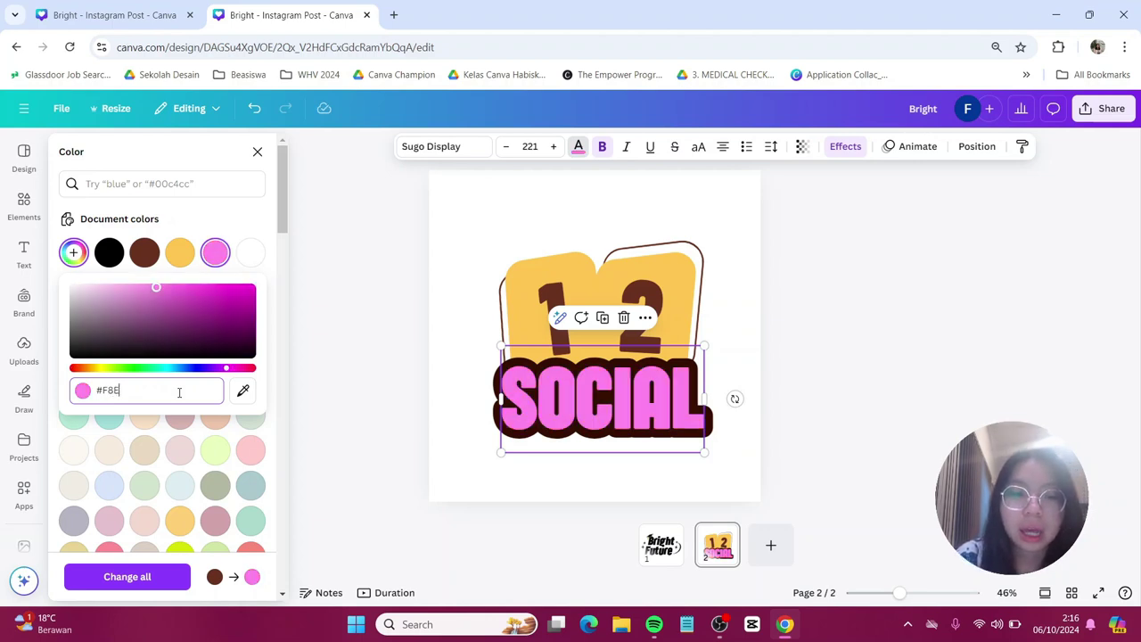
type("1D9")
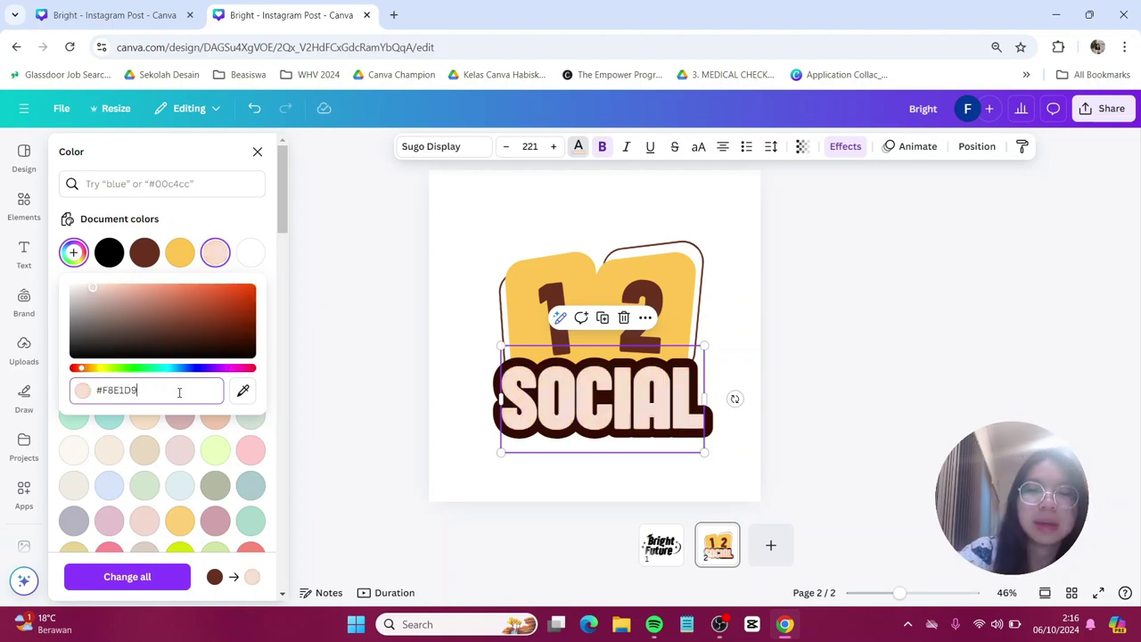
Italicize the "SOCIAL" text and move it slightly lower on the yellow shapes.
left_click(699, 399)
double_click(699, 398)
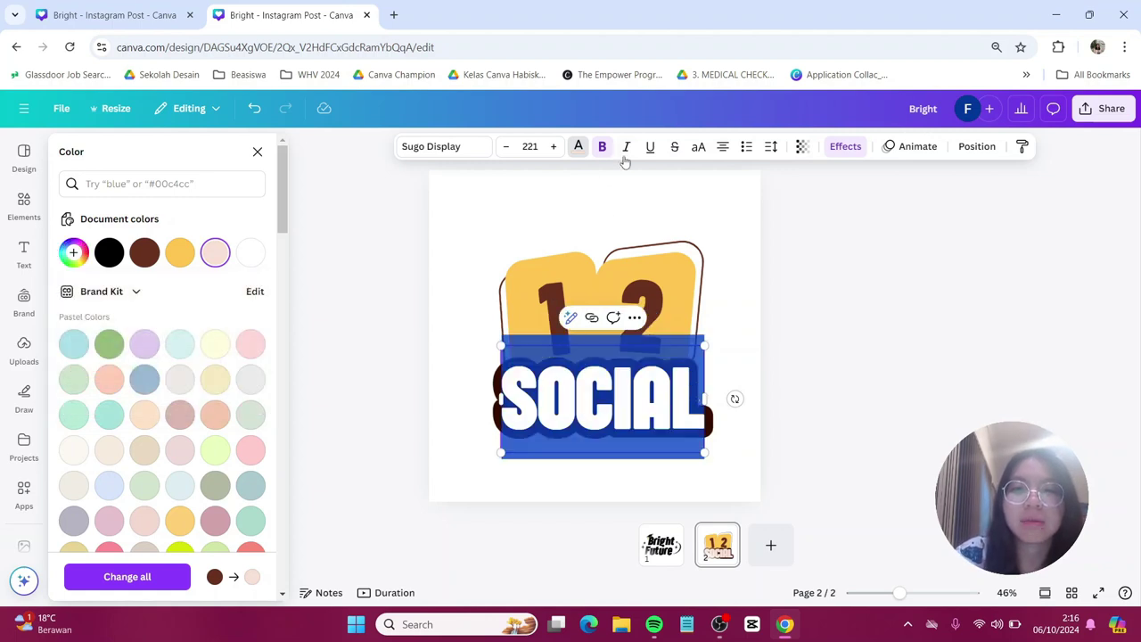
left_click(772, 437)
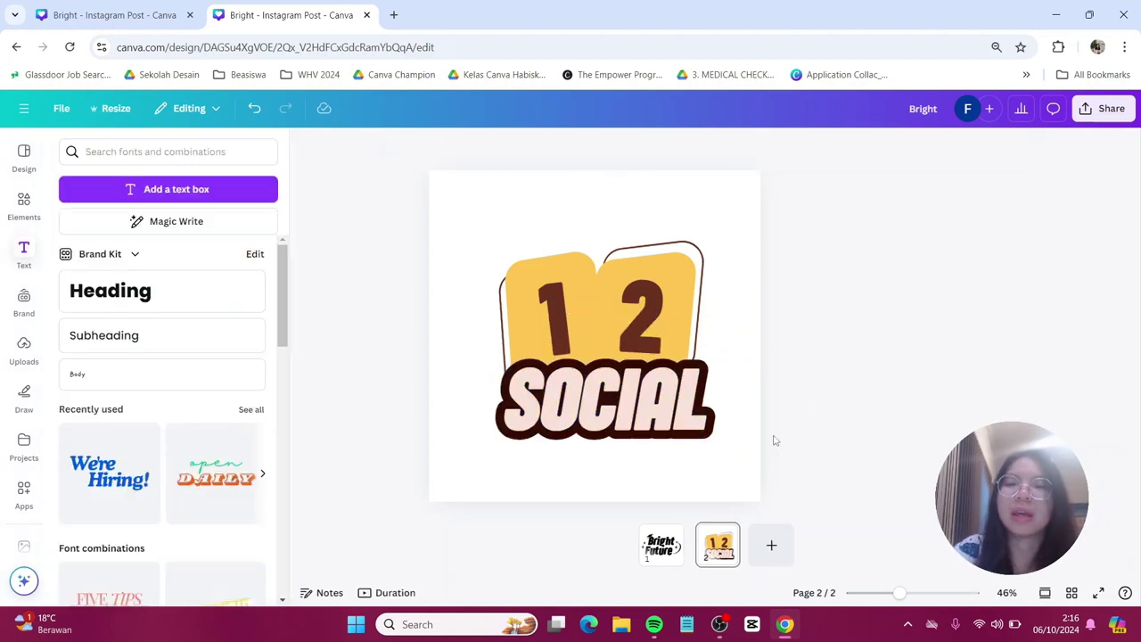
left_click(660, 412)
left_click_drag(655, 411, 655, 412)
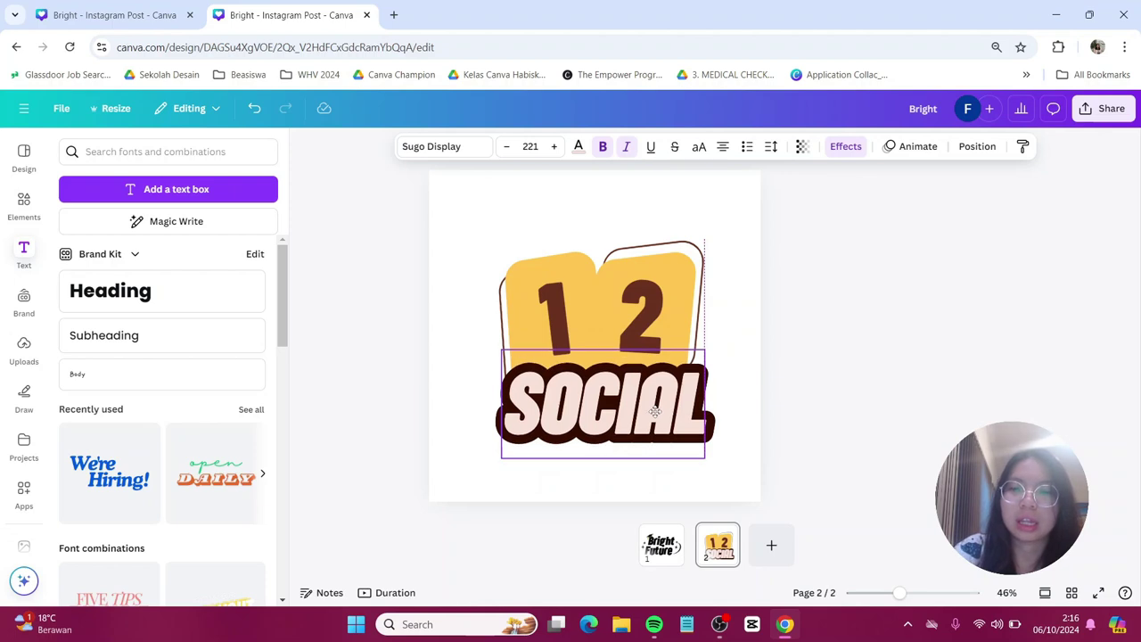
left_click(818, 428)
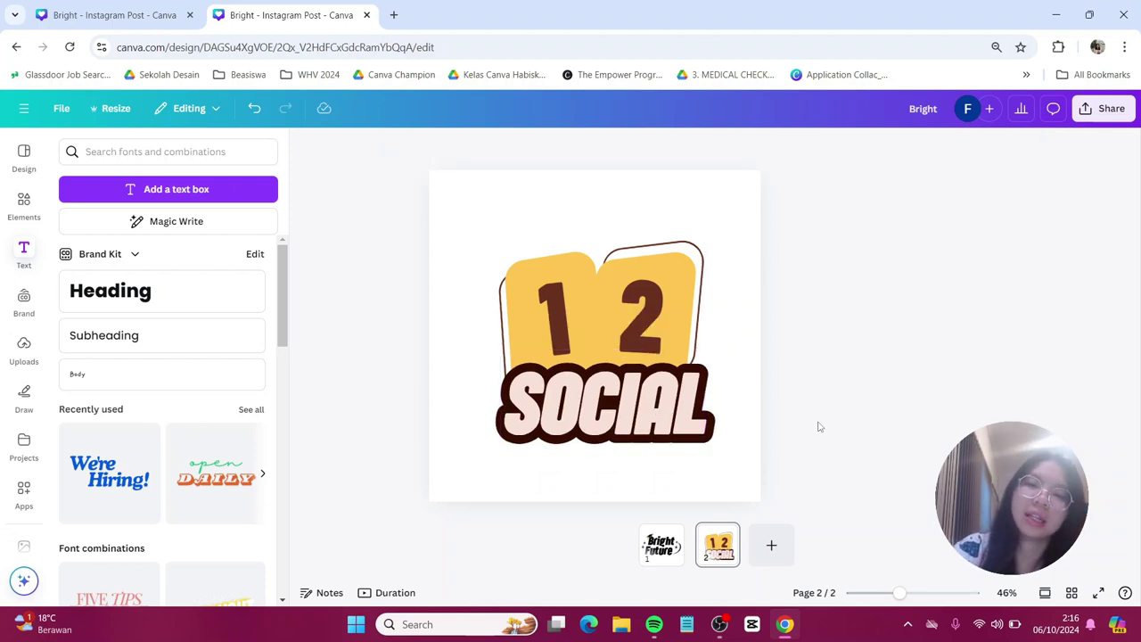
Search the graphics elements for "HAND DRAWN STICKER".
left_click(34, 205)
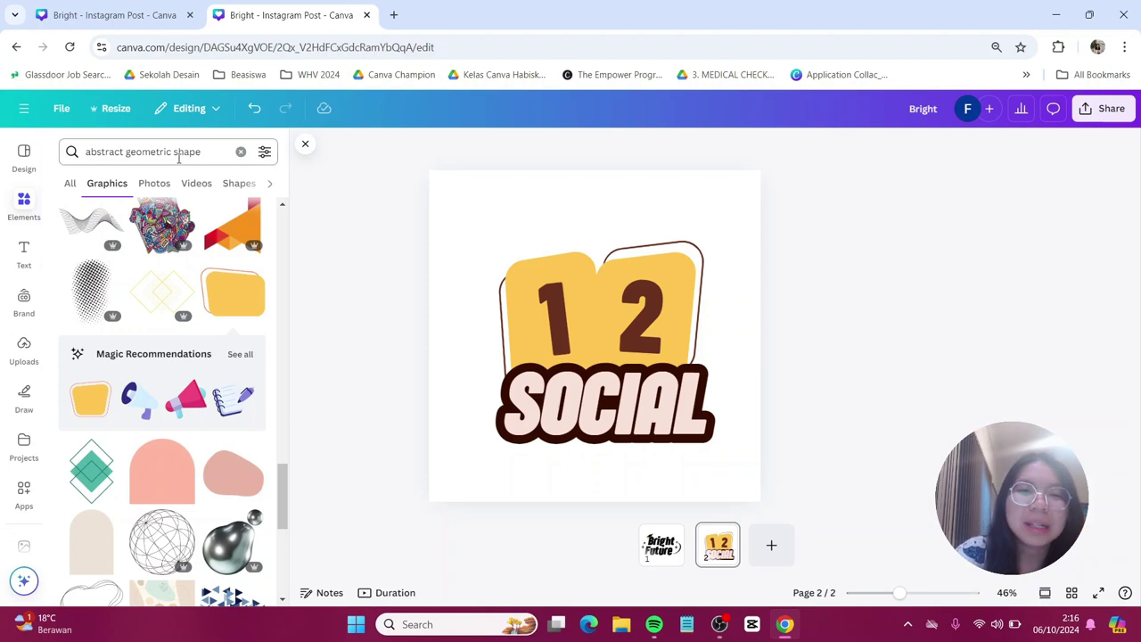
left_click(224, 146)
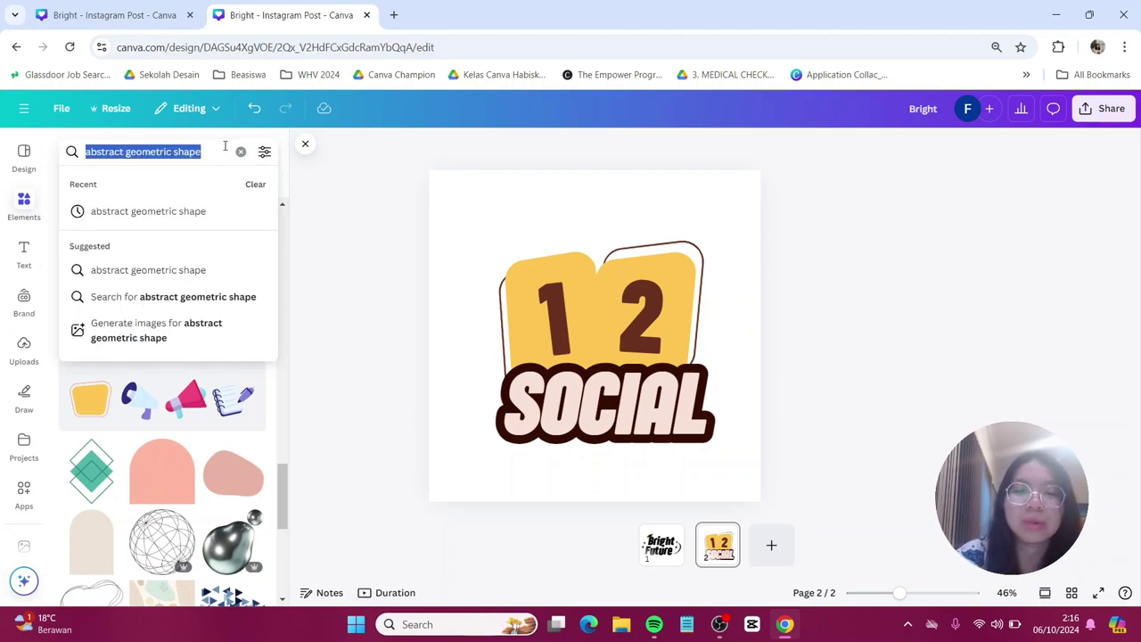
type("HAND DRAW")
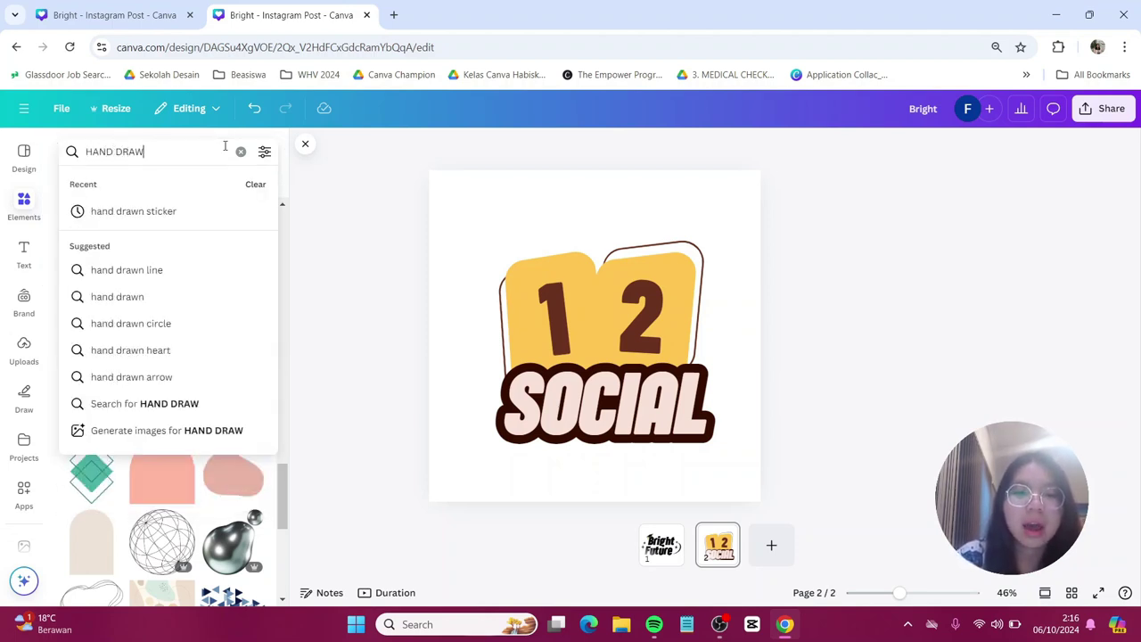
type("N STICKER")
key("Return")
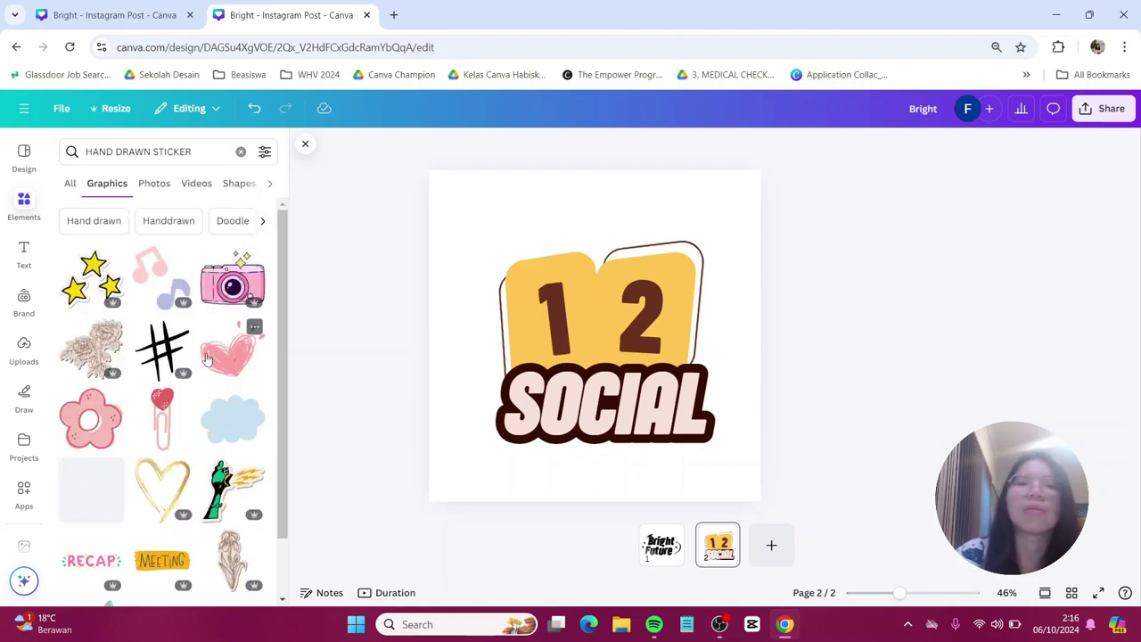
Find the Hand Drawn Pen Sticker among the graphics and open the elements similar to it.
scroll(207, 356, "down", 3)
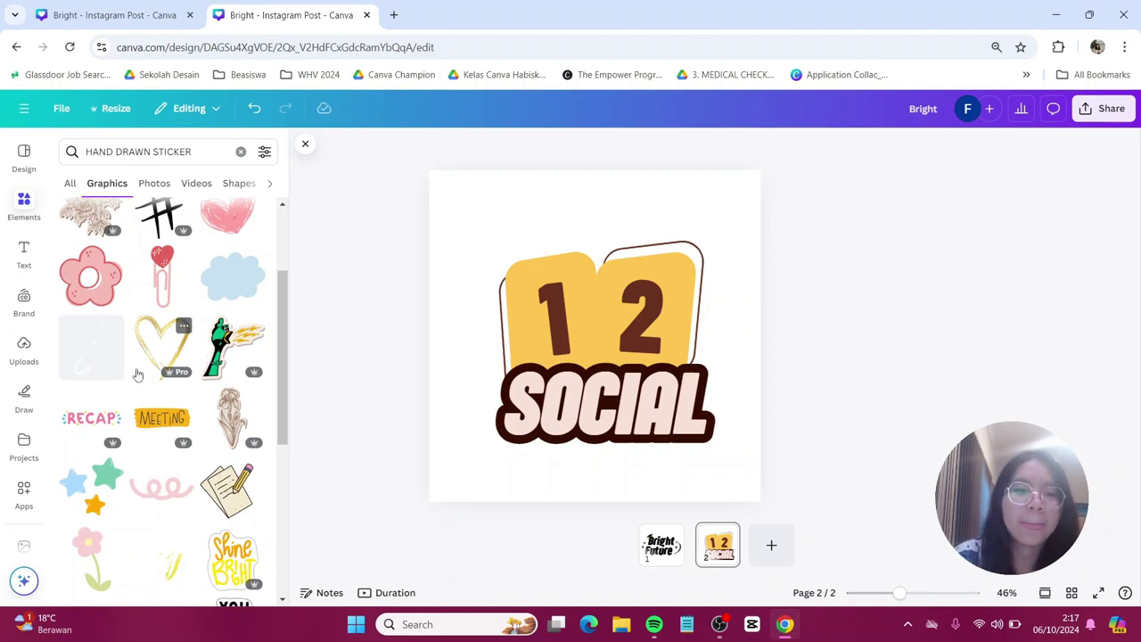
scroll(160, 384, "down", 3)
scroll(156, 342, "down", 3)
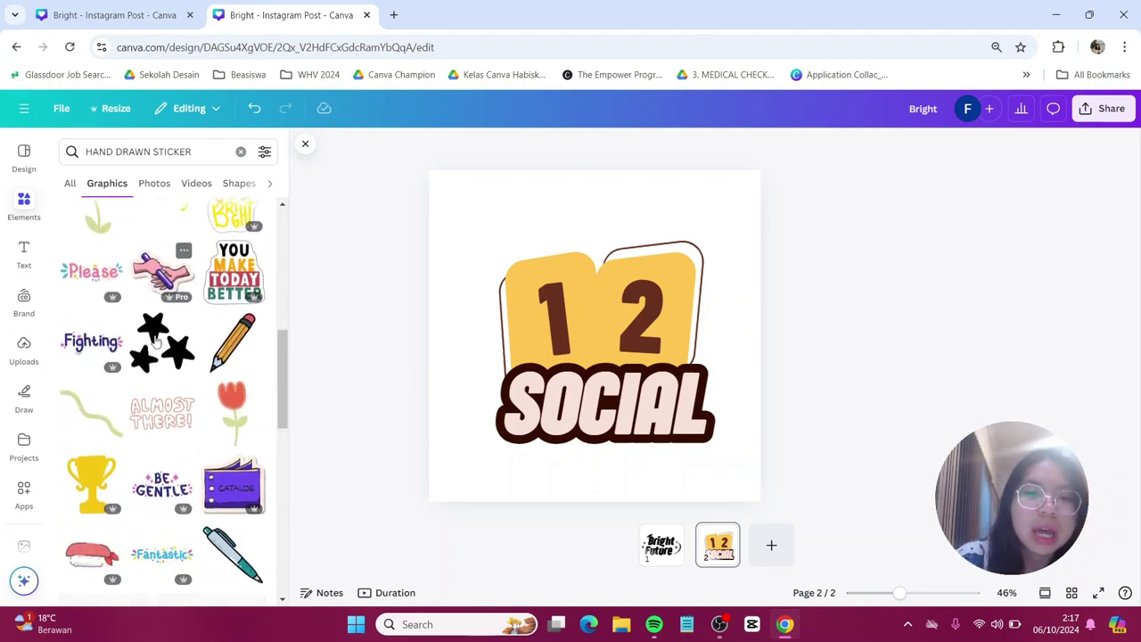
scroll(157, 342, "down", 2)
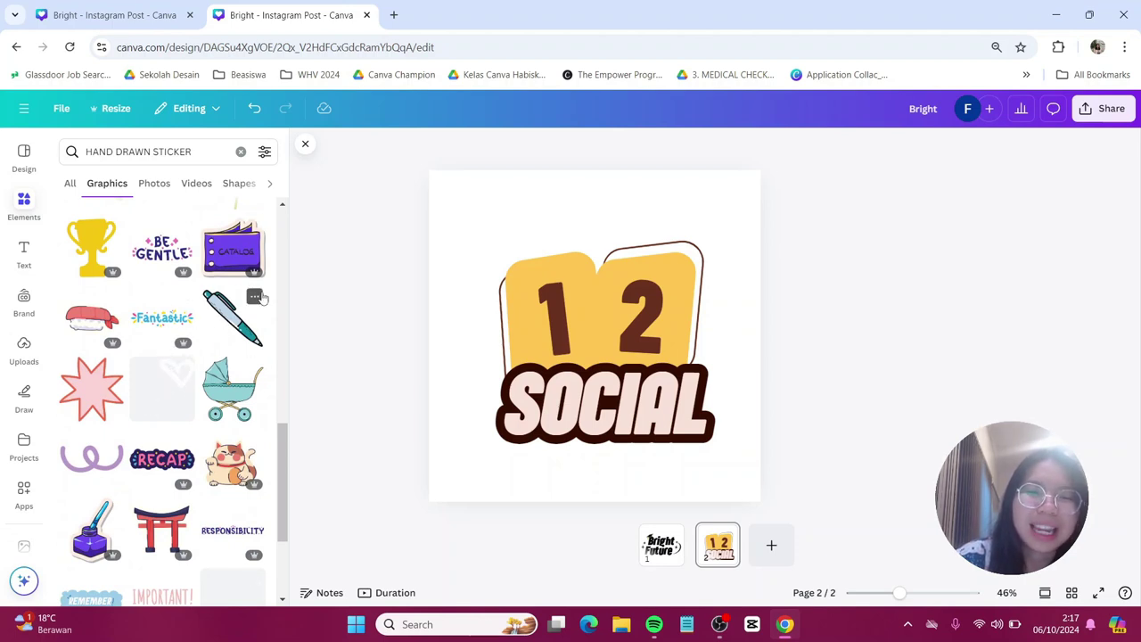
left_click(255, 298)
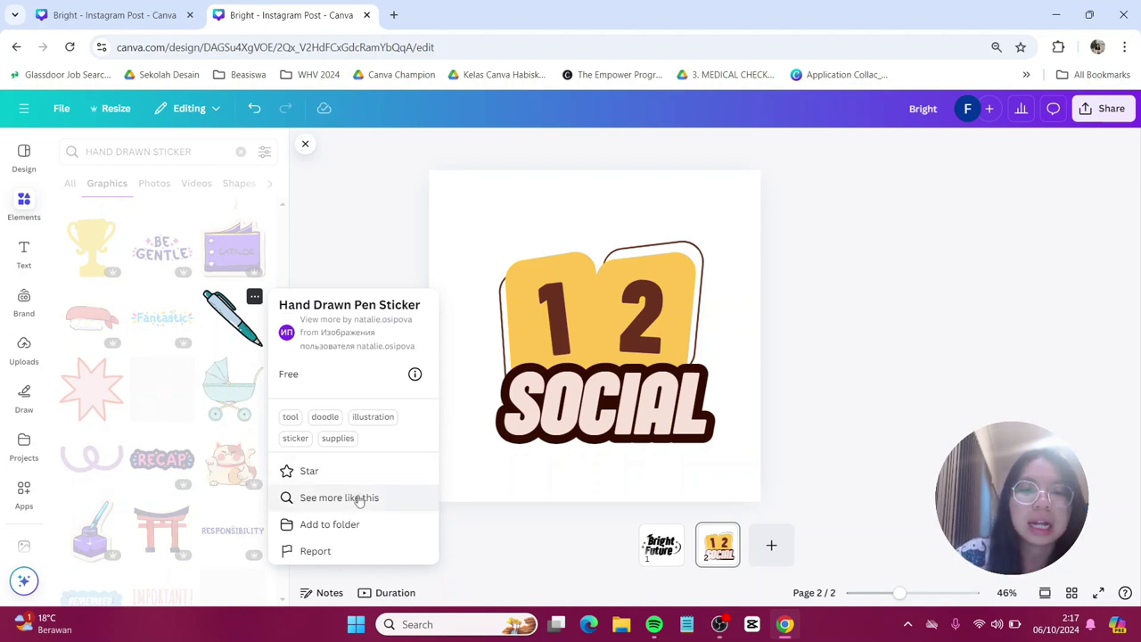
left_click(360, 505)
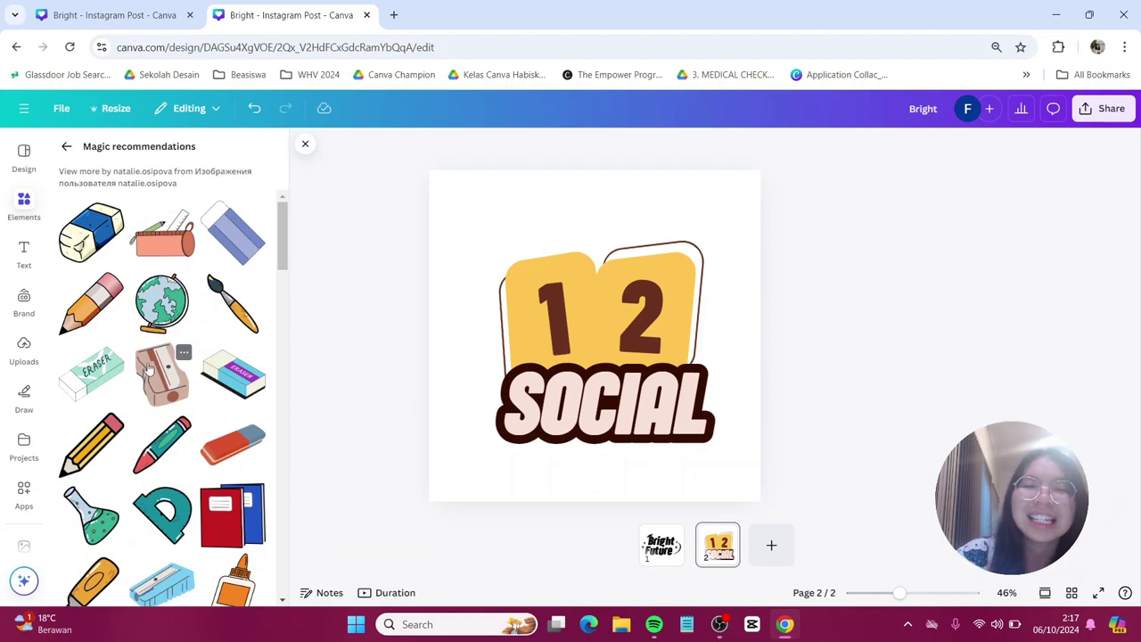
Browse the similar school-supply stickers and add the yellow pencil with black outlines and pink eraser to page 2.
scroll(150, 370, "down", 5)
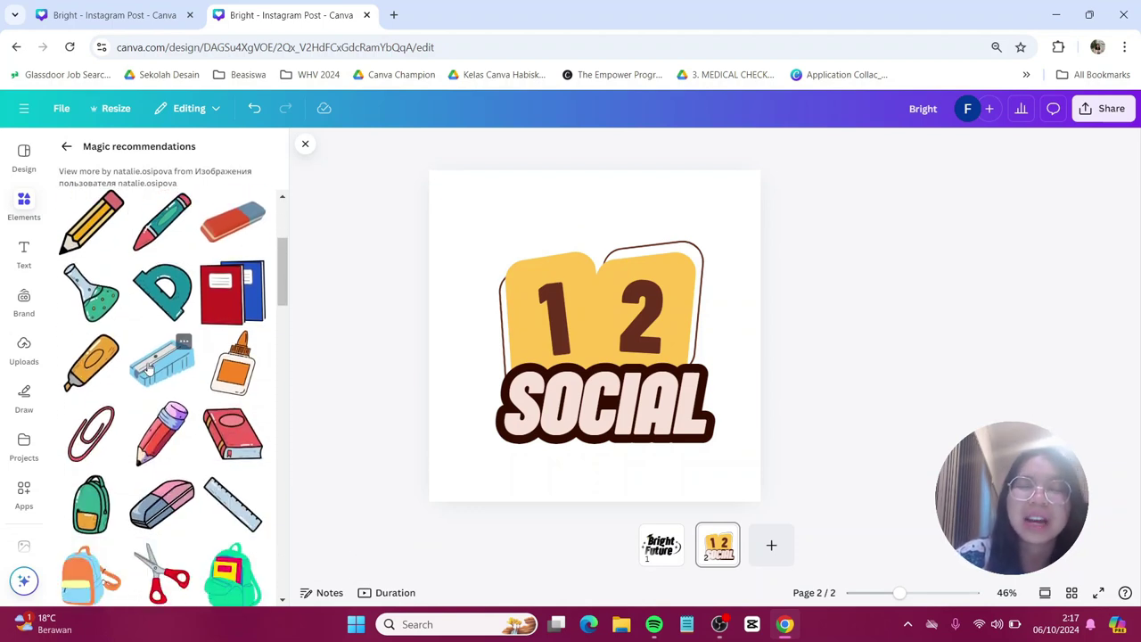
scroll(149, 370, "down", 3)
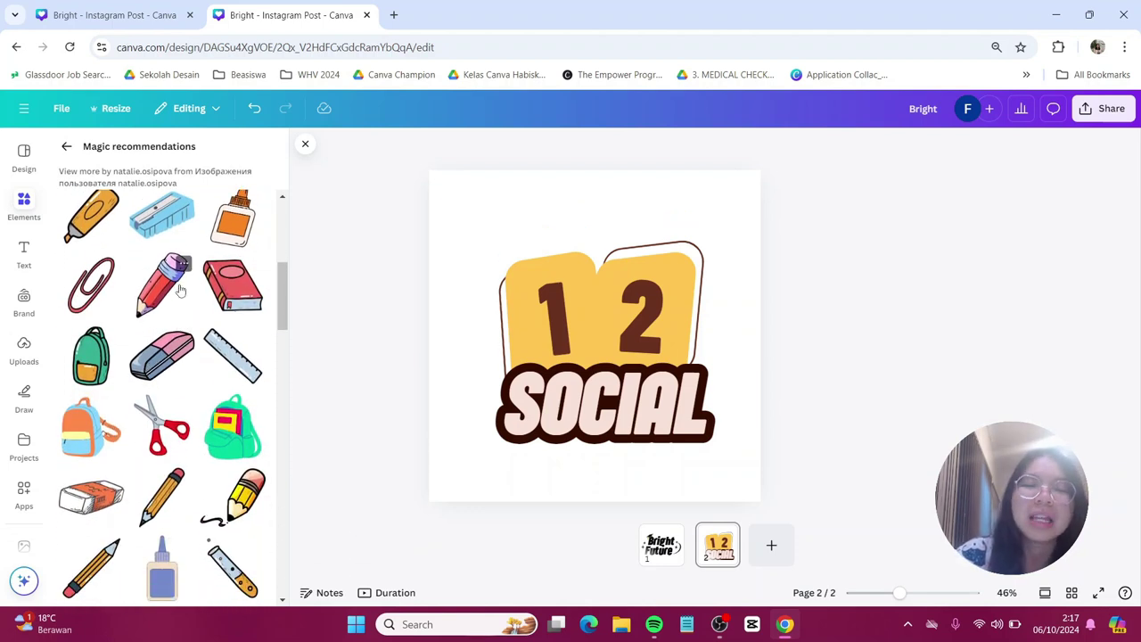
scroll(194, 350, "down", 1)
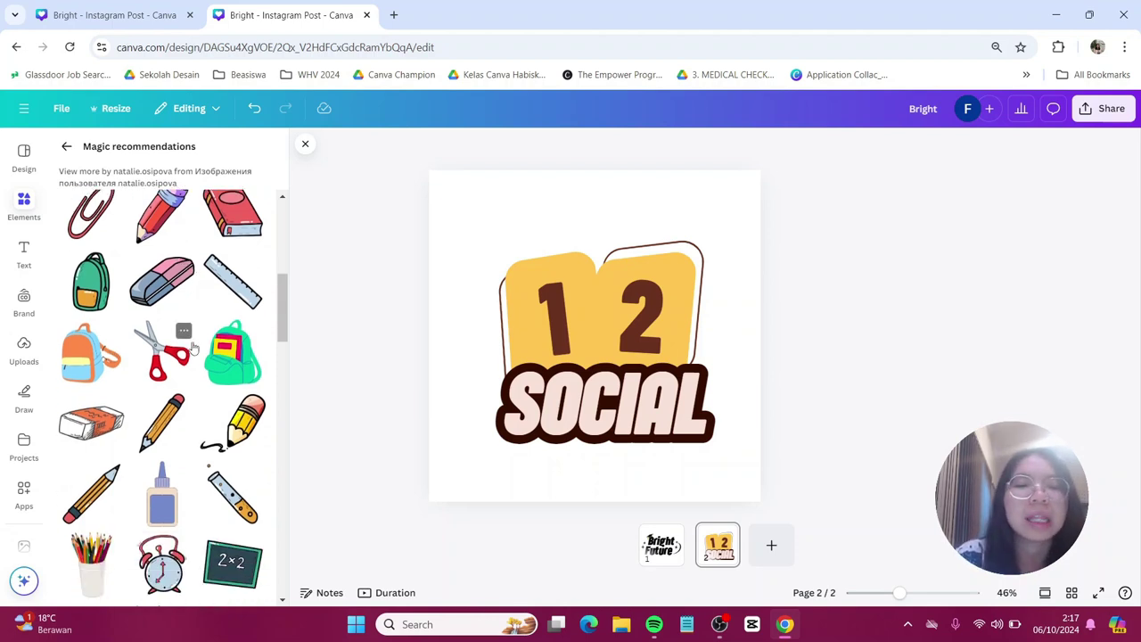
scroll(194, 349, "down", 2)
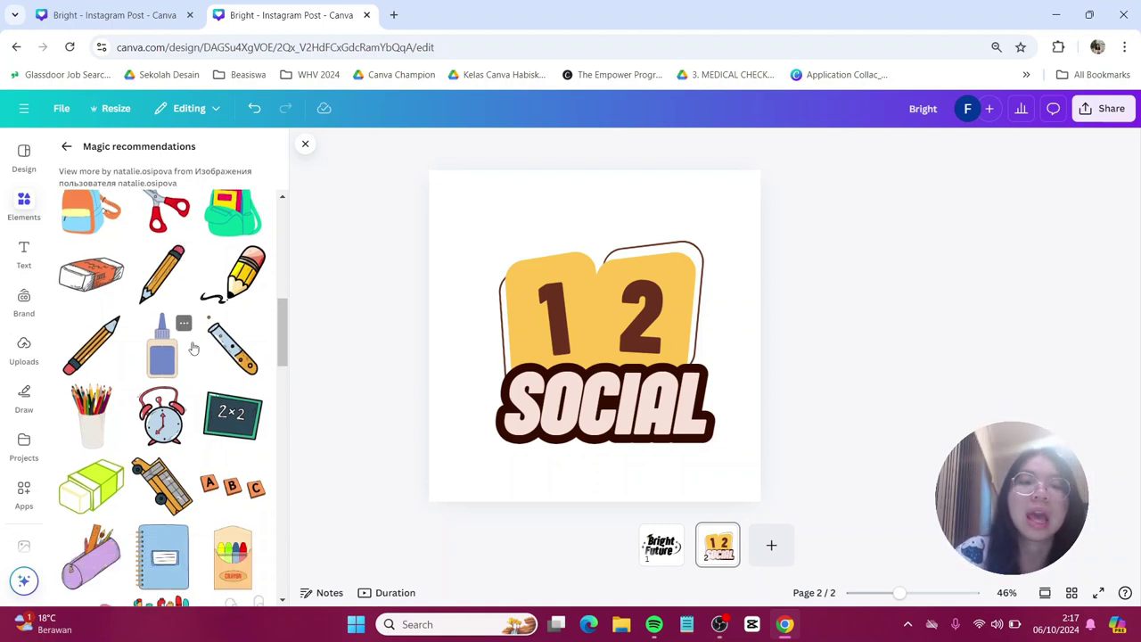
scroll(194, 350, "down", 1)
scroll(194, 350, "up", 4)
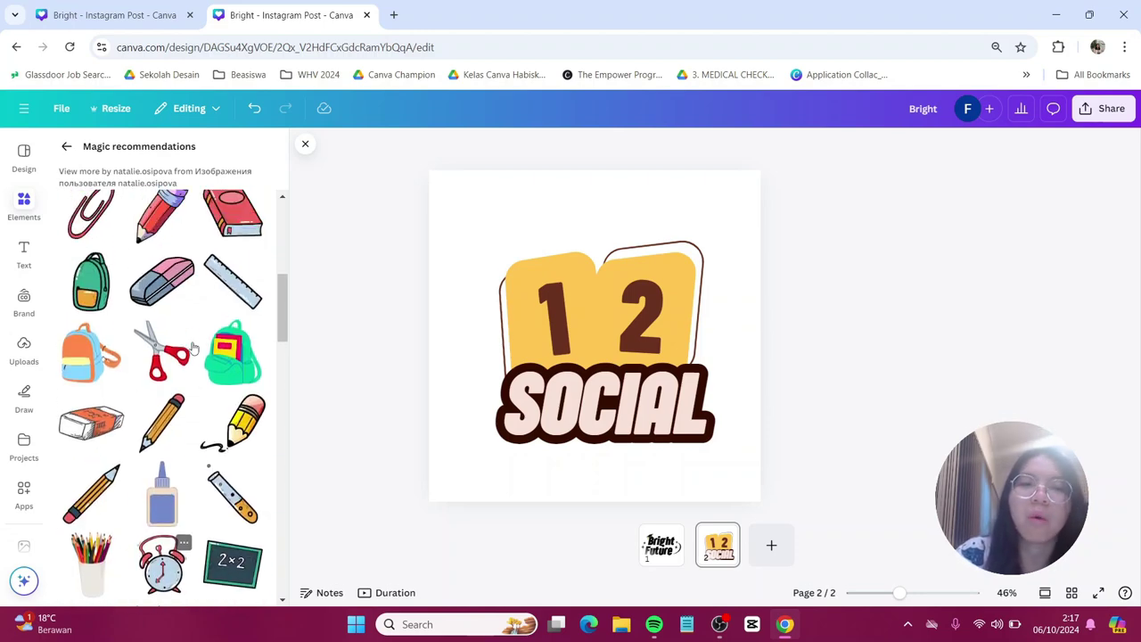
scroll(187, 352, "up", 3)
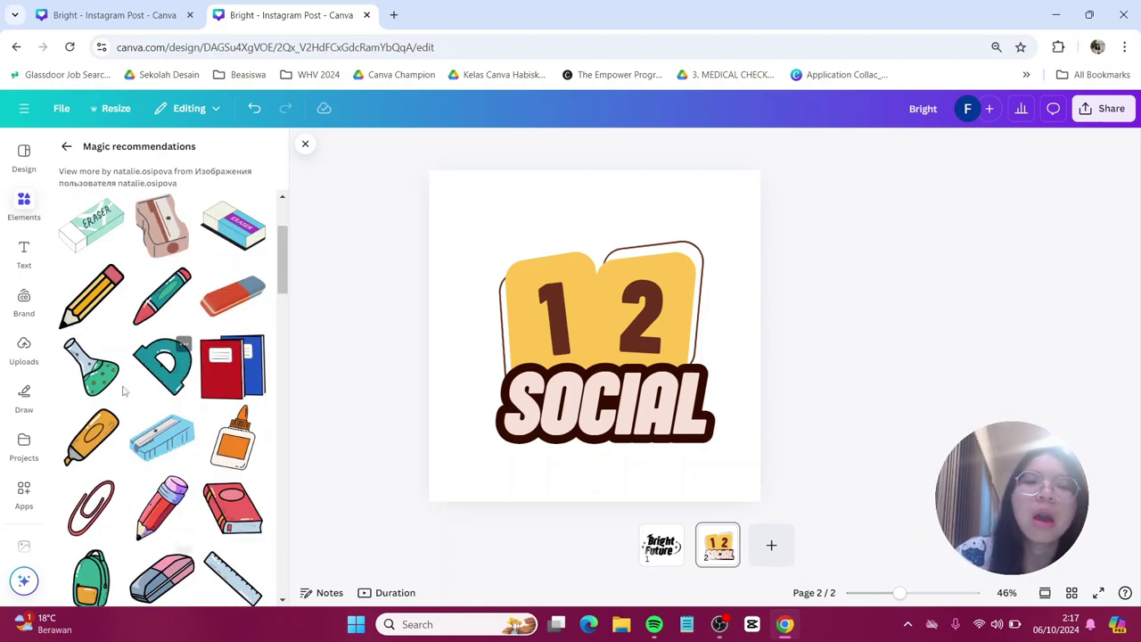
scroll(98, 450, "up", 2)
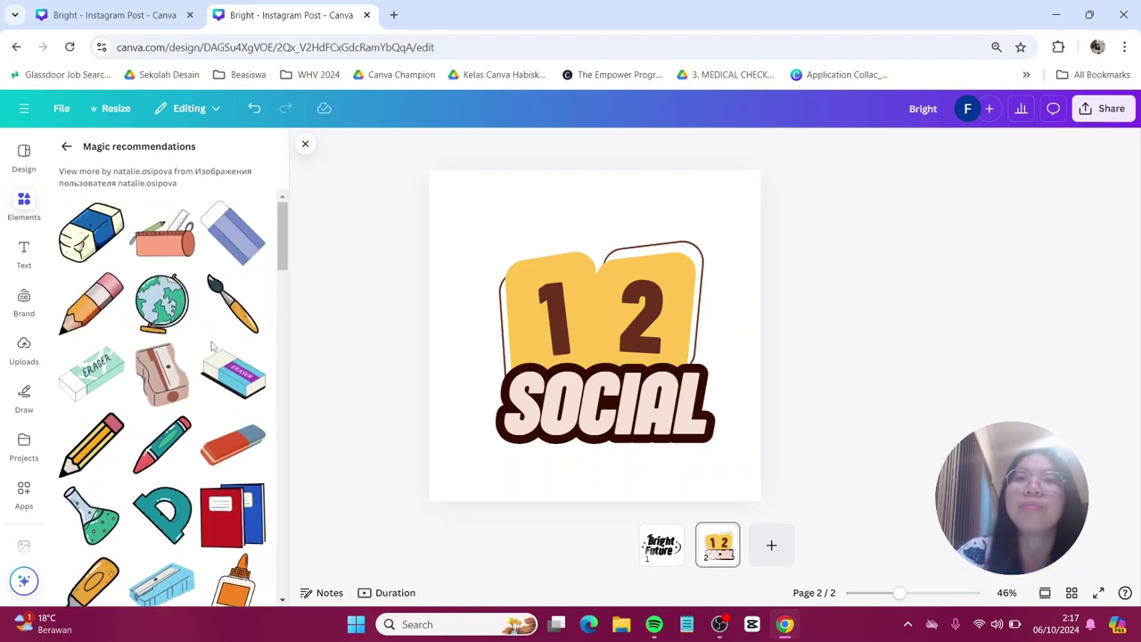
scroll(160, 357, "down", 2)
left_click(98, 313)
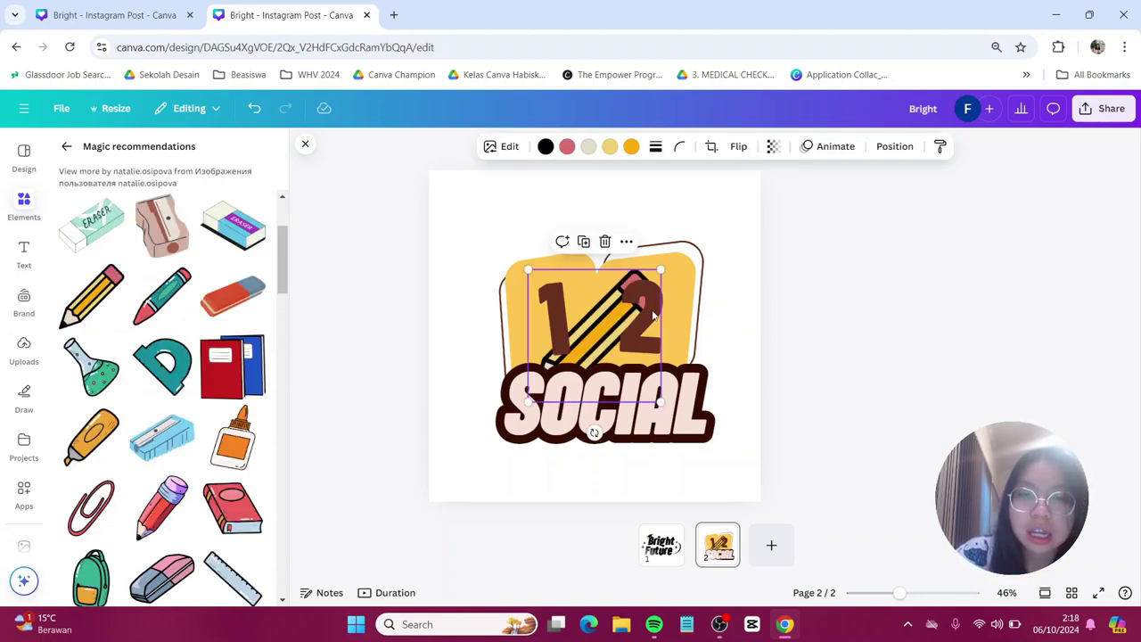
Shrink the pencil to about half its size and place it over the right yellow shape's outer edge, beside the "2".
left_click_drag(598, 337, 718, 342)
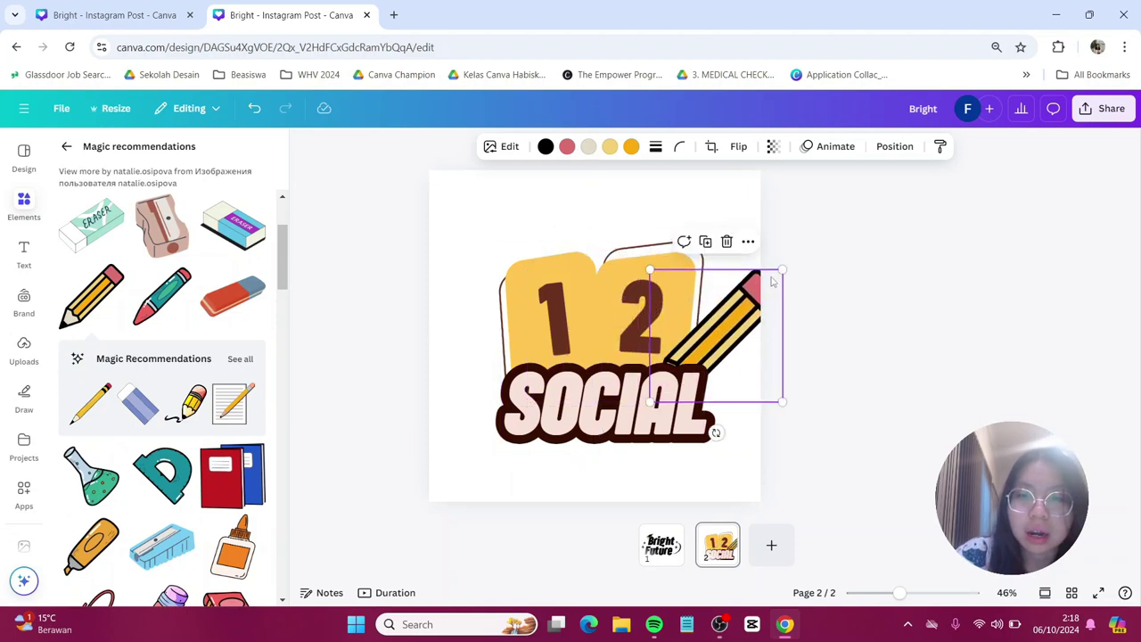
mouse_move(781, 268)
left_mouse_down()
mouse_move(709, 343)
mouse_move(739, 304)
mouse_move(726, 305)
left_mouse_up()
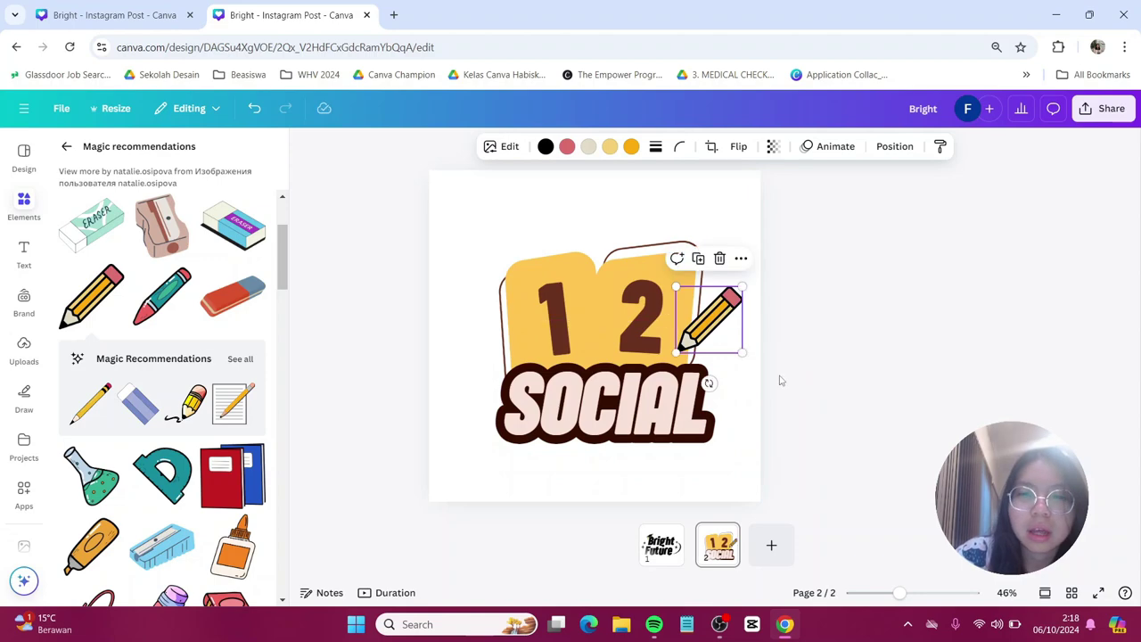
left_click(785, 384)
scroll(165, 434, "down", 2)
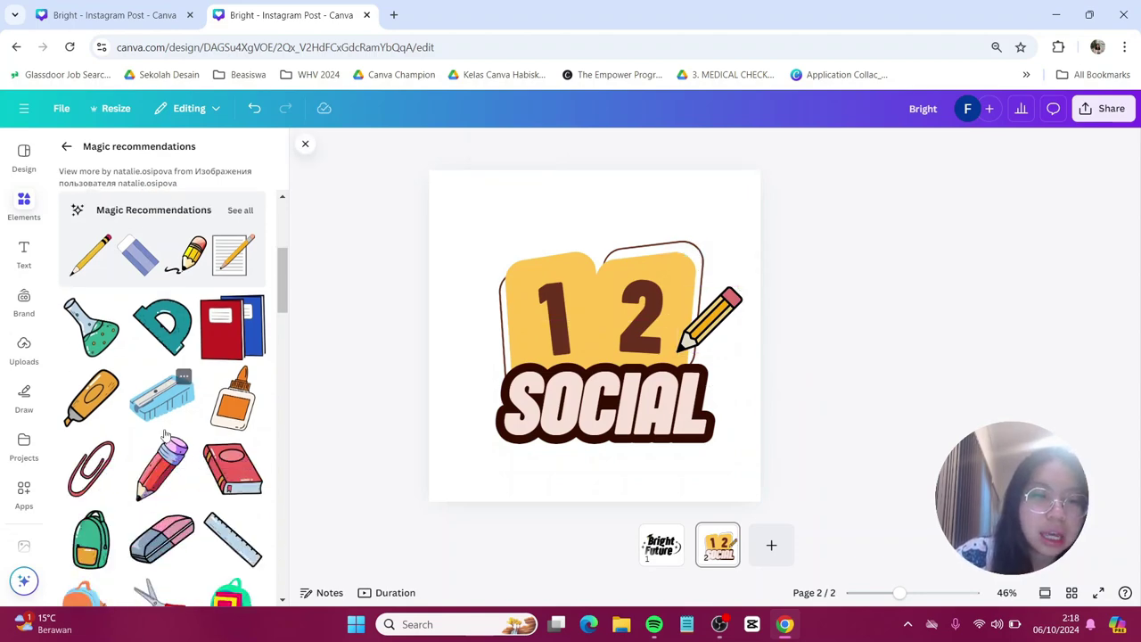